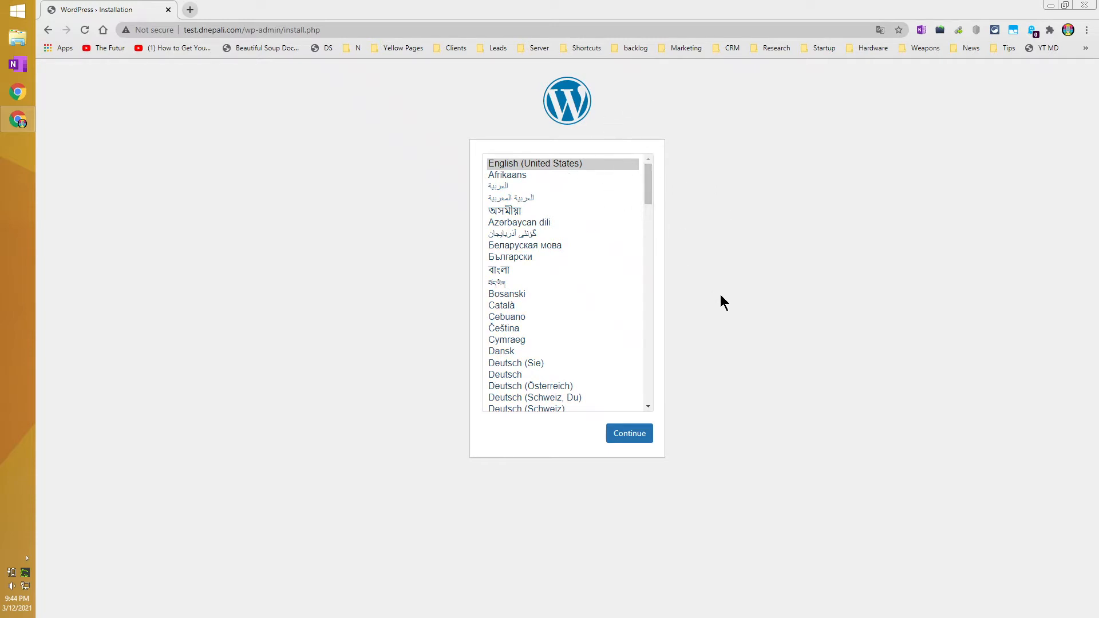
Pick English (United States) in the installer's language list.
{"action": "left_click_drag", "start_coordinate": [651, 181], "coordinate": [628, 179]}
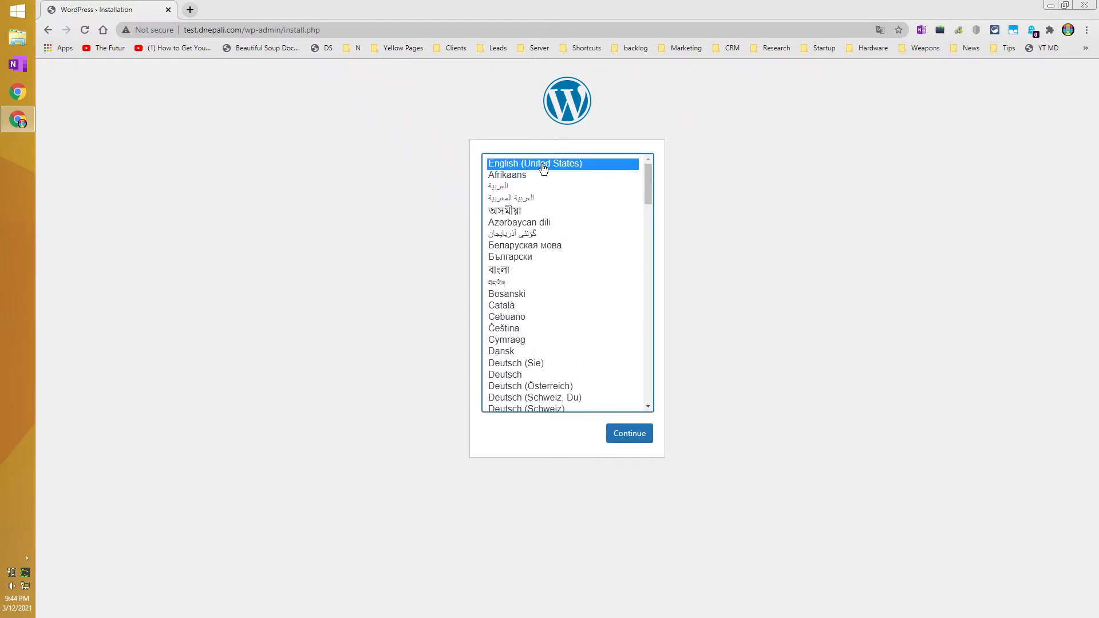
Enter site title 'test website 1' and an admin username, then select the generated password.
{"action": "left_click", "coordinate": [627, 434]}
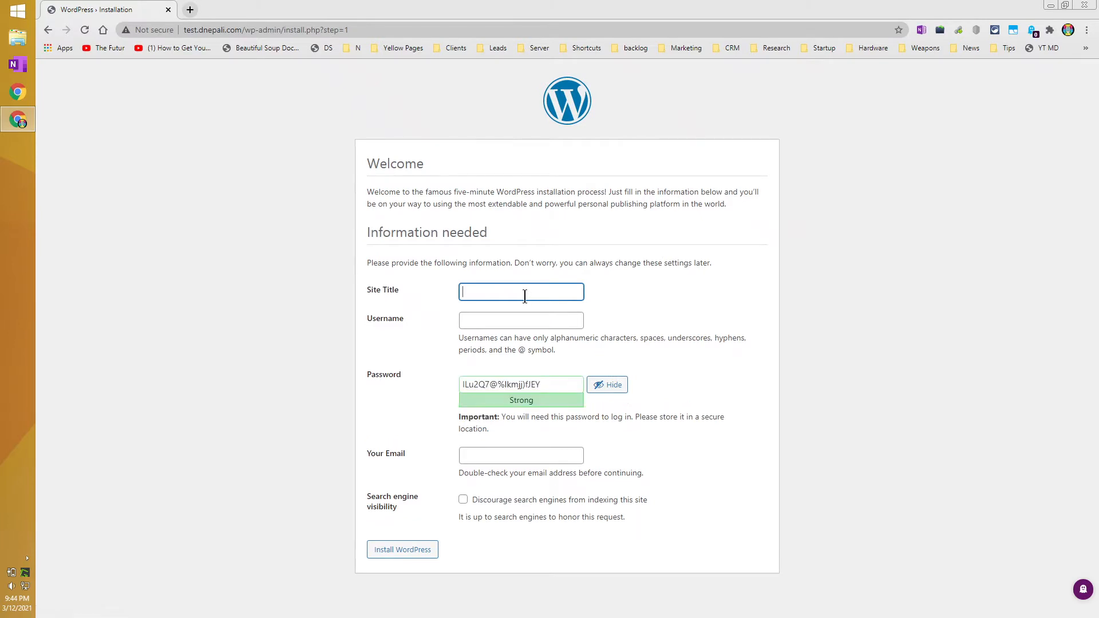
{"action": "left_click", "coordinate": [525, 295]}
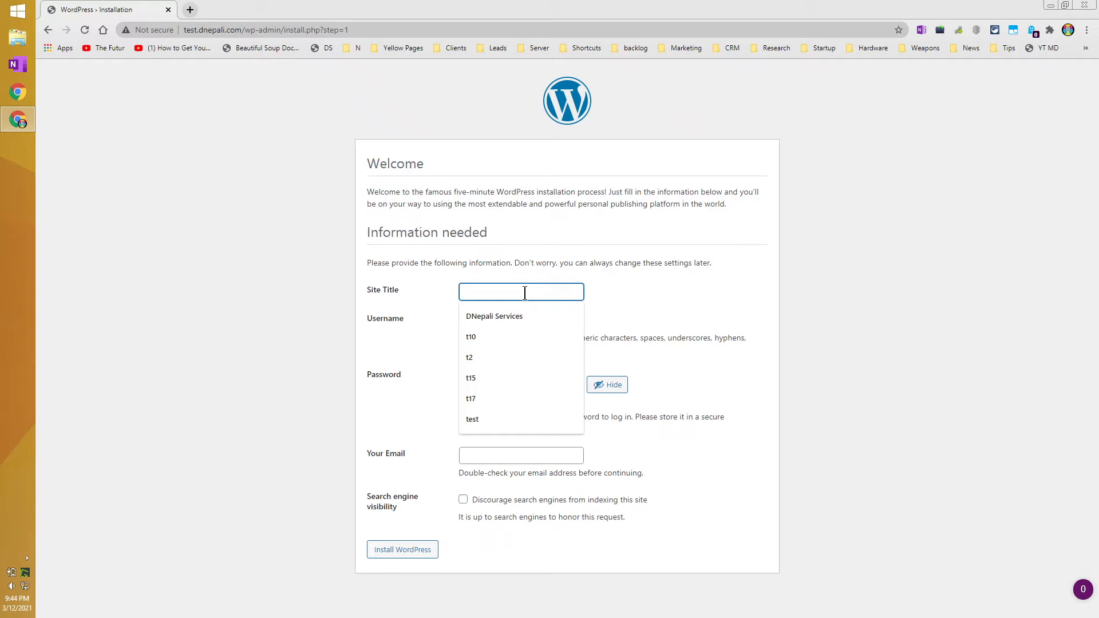
{"action": "type", "text": "test we"}
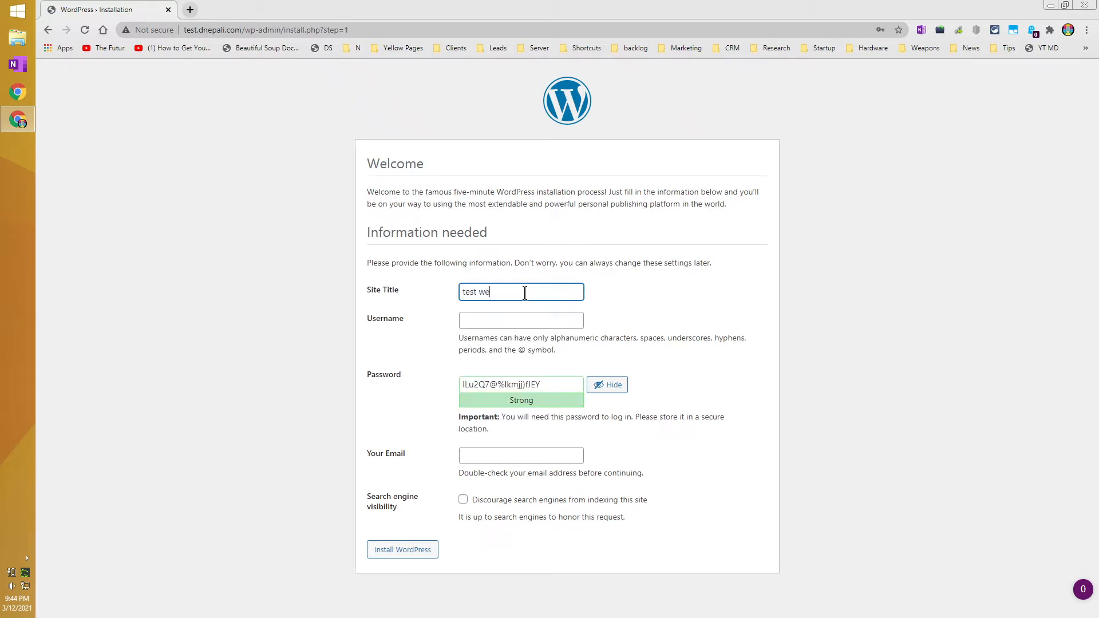
{"action": "type", "text": "bsite 1"}
{"action": "left_click", "coordinate": [518, 322]}
{"action": "type", "text": "test"}
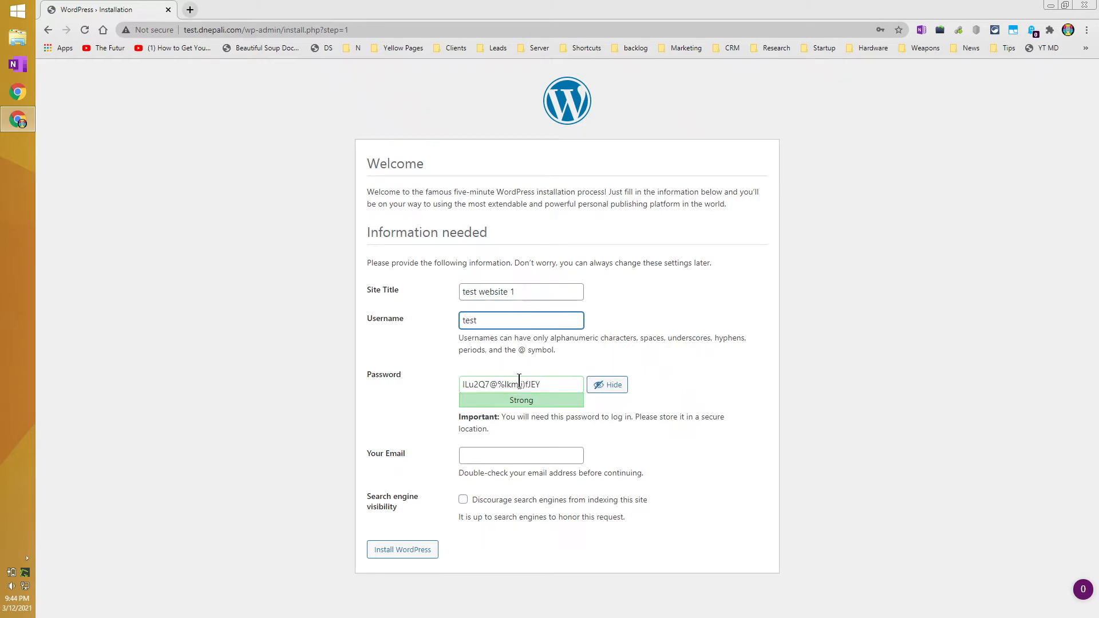
{"action": "left_click", "coordinate": [567, 381]}
{"action": "left_click_drag", "start_coordinate": [567, 380], "coordinate": [431, 386]}
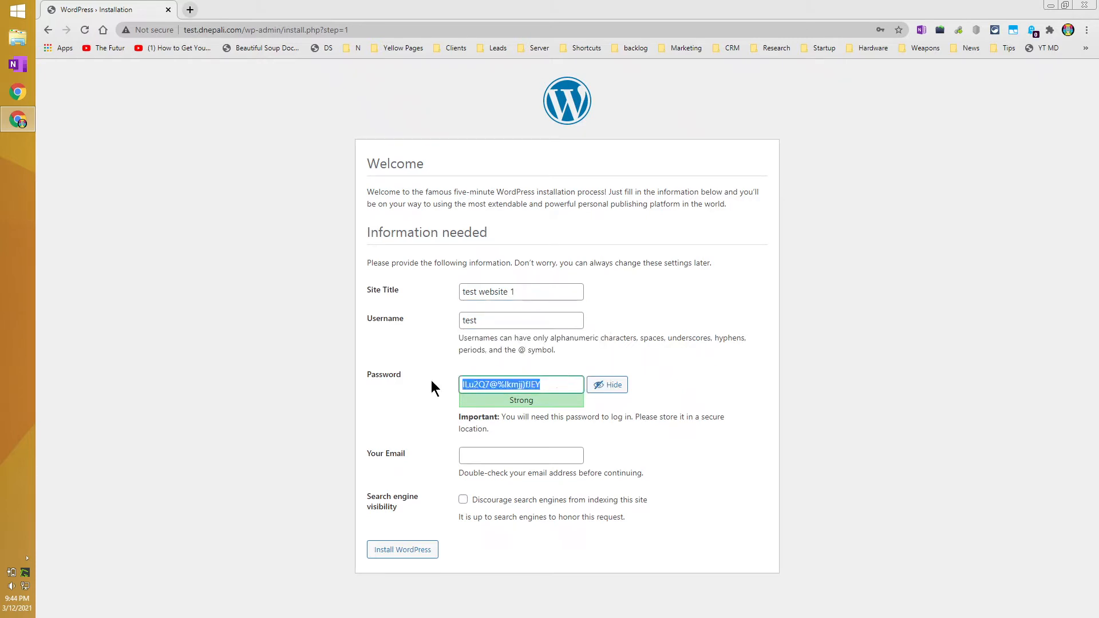
Save the admin username and generated password in a new Notepad note, then minimise it.
{"action": "key", "text": "super+r"}
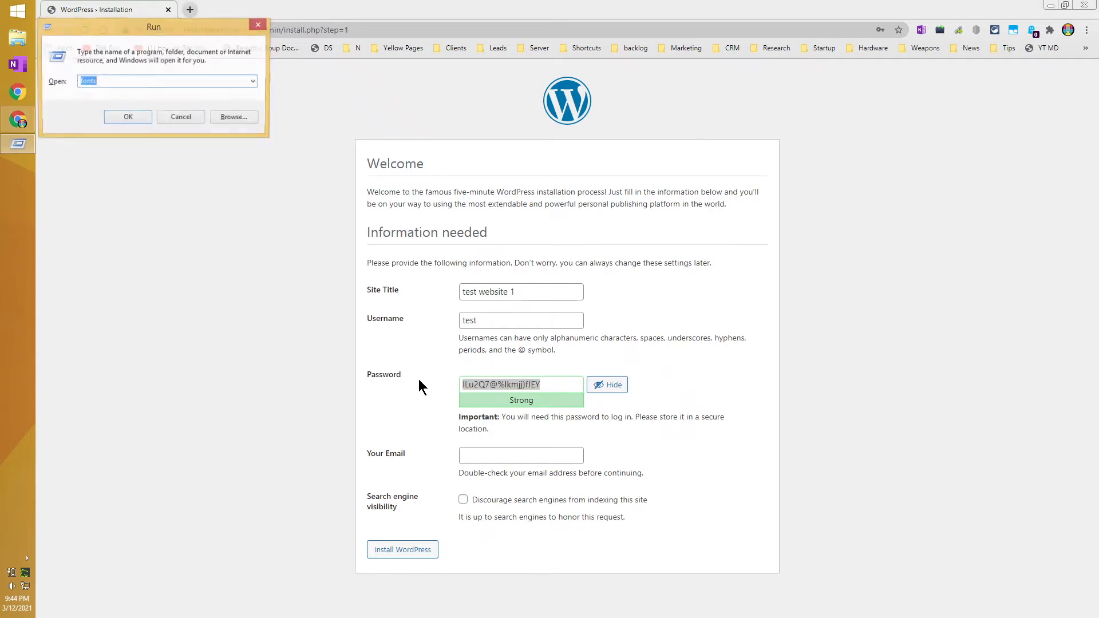
{"action": "type", "text": "notepad"}
{"action": "key", "text": "Return"}
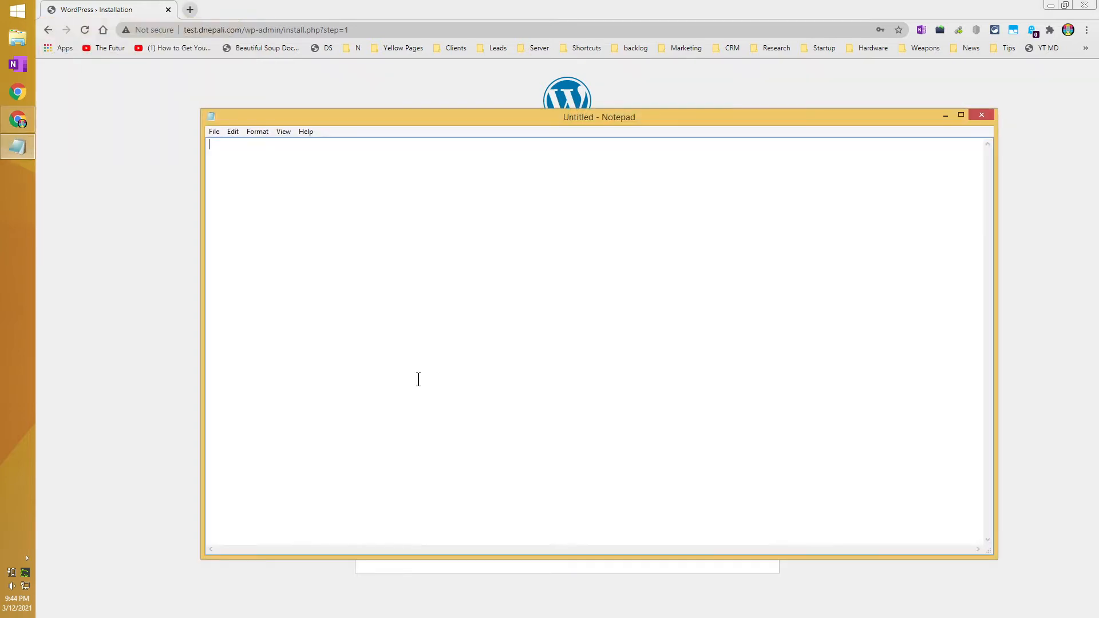
{"action": "key", "text": "ctrl+v"}
{"action": "key", "text": "Home"}
{"action": "key", "text": "Return"}
{"action": "key", "text": "Up"}
{"action": "type", "text": "test"}
{"action": "left_click_drag", "start_coordinate": [989, 551], "coordinate": [522, 326]}
{"action": "left_click", "coordinate": [23, 146]}
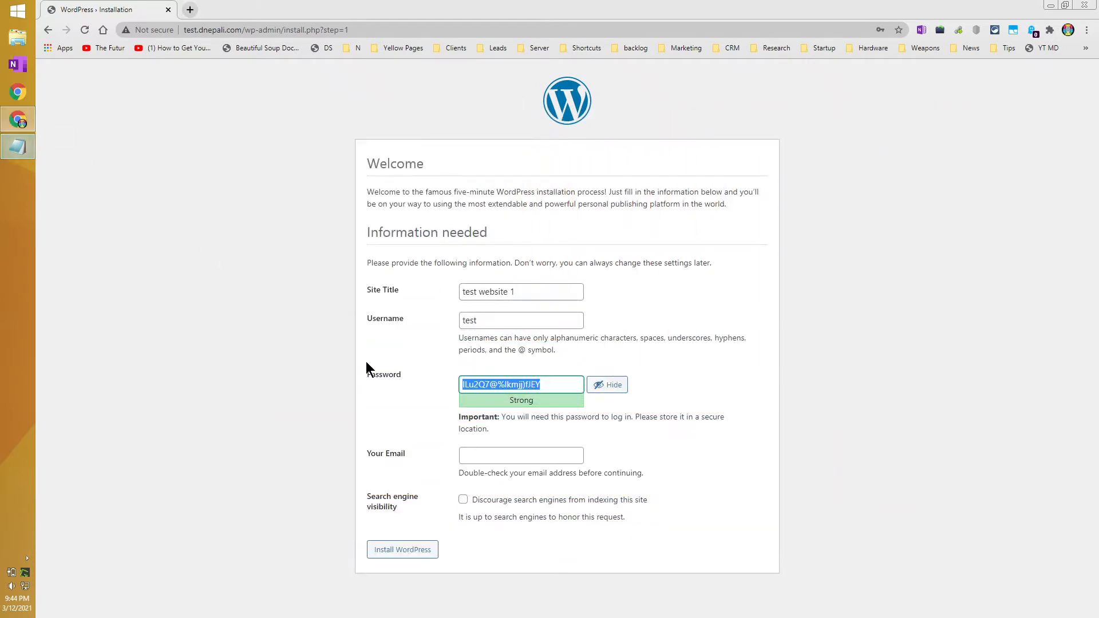
Fill the admin email from autofill, discourage search engine indexing, and install WordPress.
{"action": "left_click", "coordinate": [507, 456]}
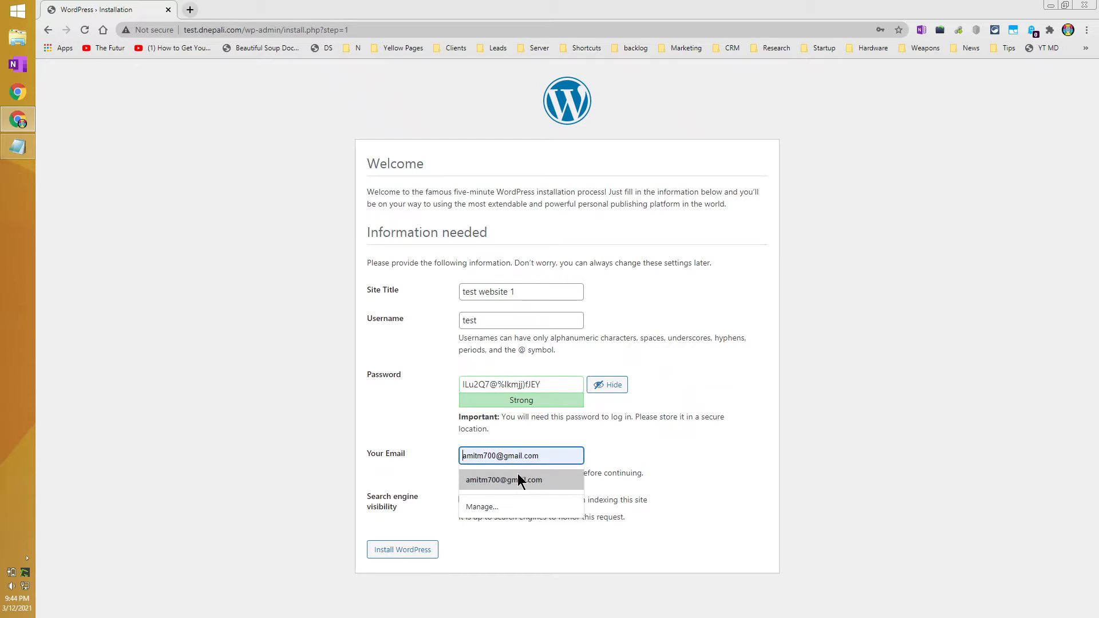
{"action": "left_click", "coordinate": [517, 473]}
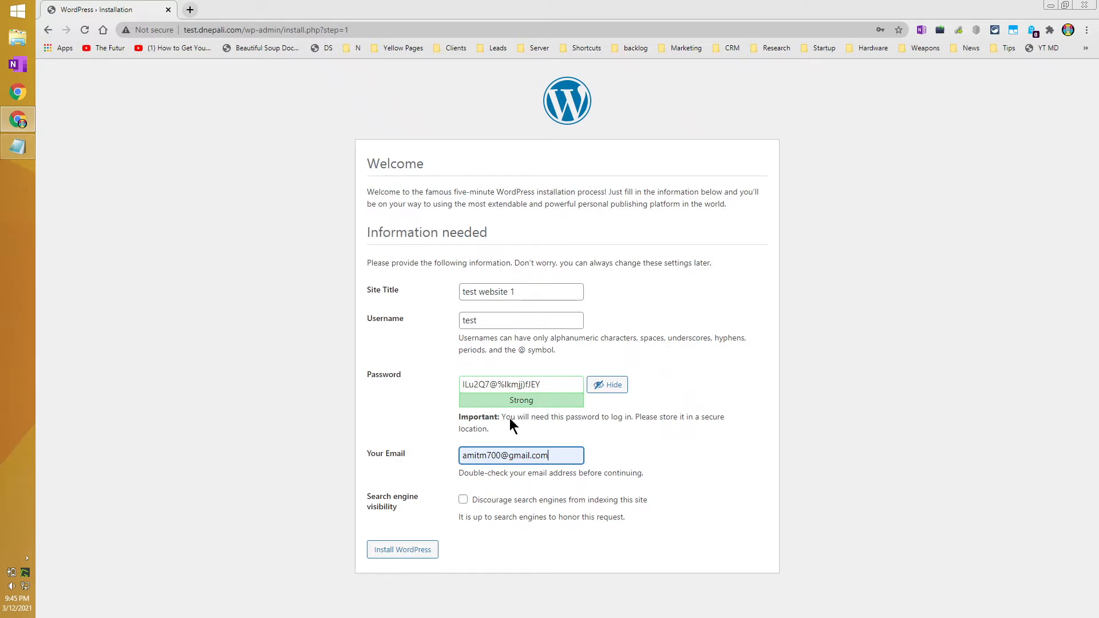
{"action": "left_click", "coordinate": [463, 501]}
{"action": "left_click", "coordinate": [407, 555]}
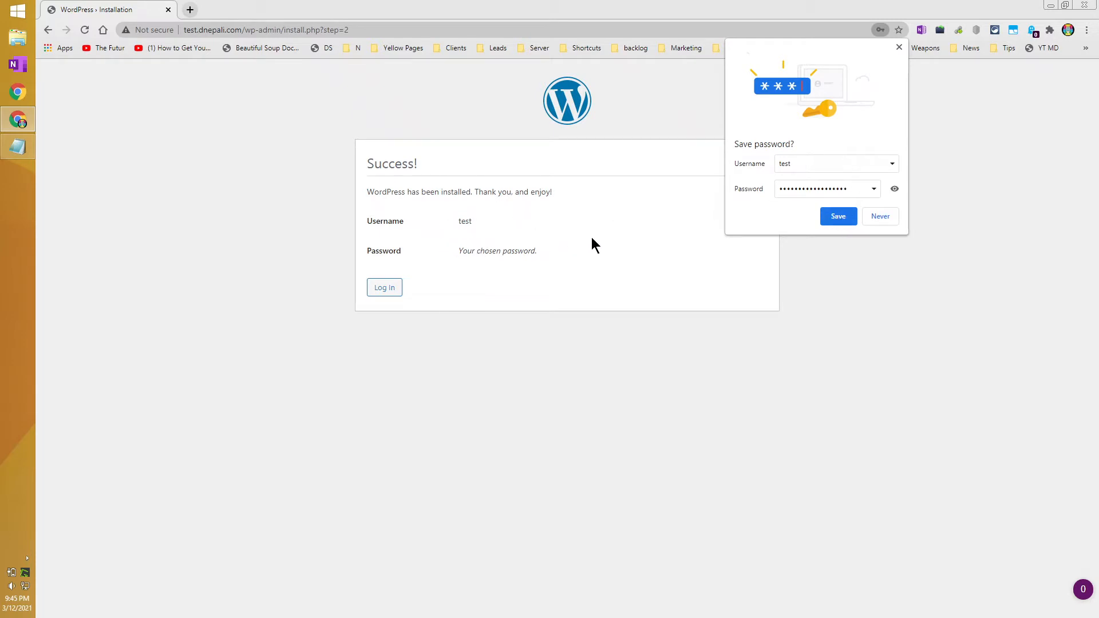
Log in with the admin username and saved password, with Remember Me ticked.
{"action": "left_click", "coordinate": [898, 48]}
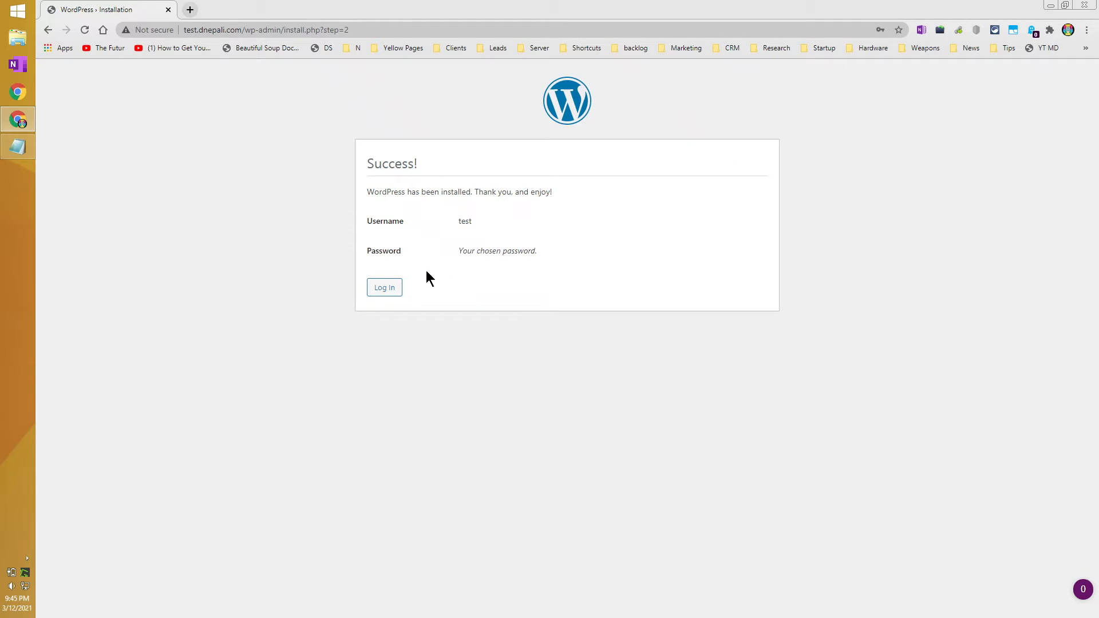
{"action": "left_click", "coordinate": [387, 289]}
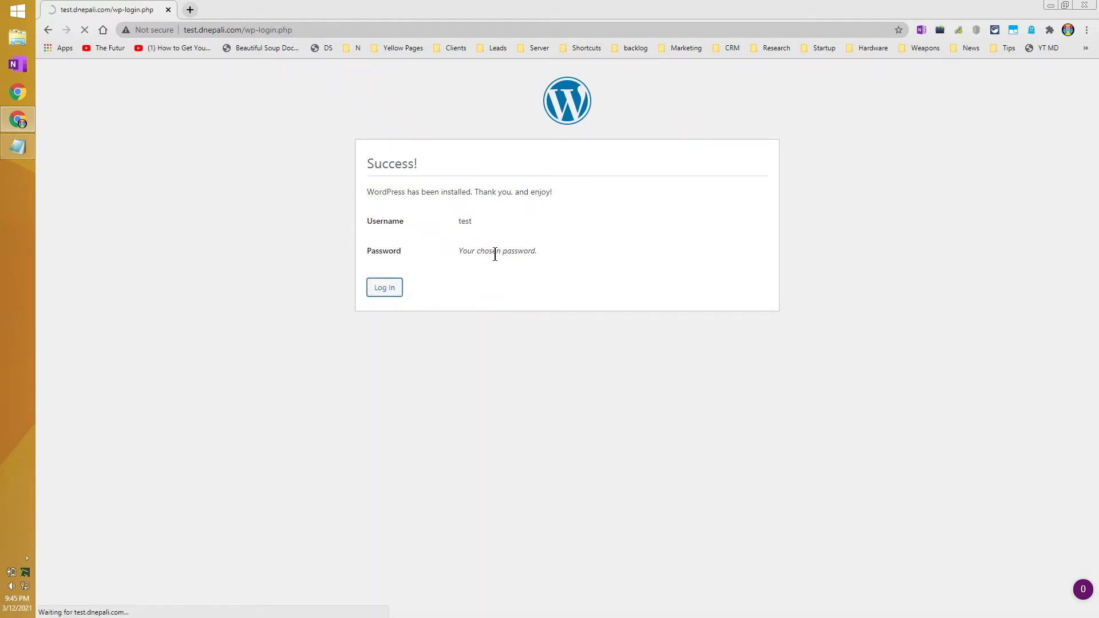
{"action": "left_click", "coordinate": [528, 252]}
{"action": "type", "text": "test"}
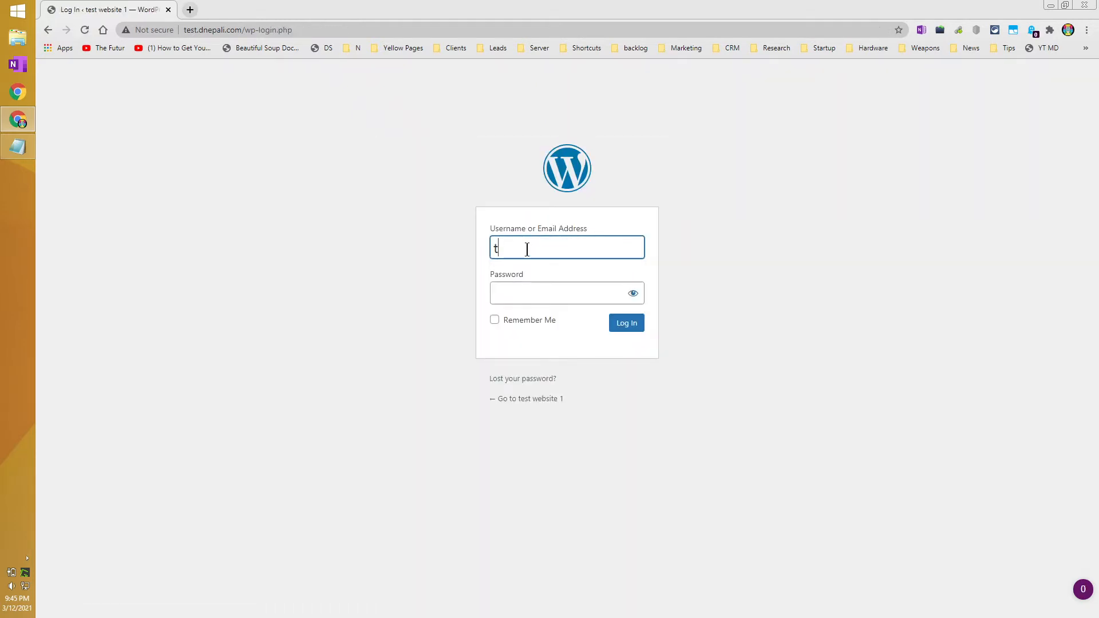
{"action": "left_click", "coordinate": [523, 296]}
{"action": "key", "text": "ctrl+v"}
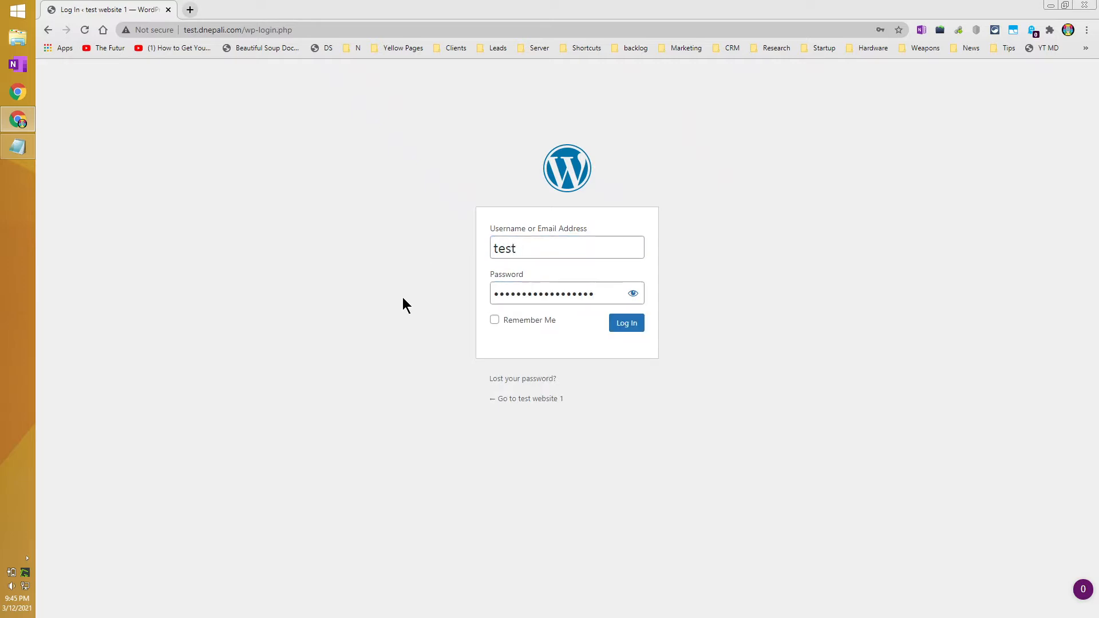
{"action": "left_click", "coordinate": [538, 321]}
{"action": "left_click", "coordinate": [625, 324]}
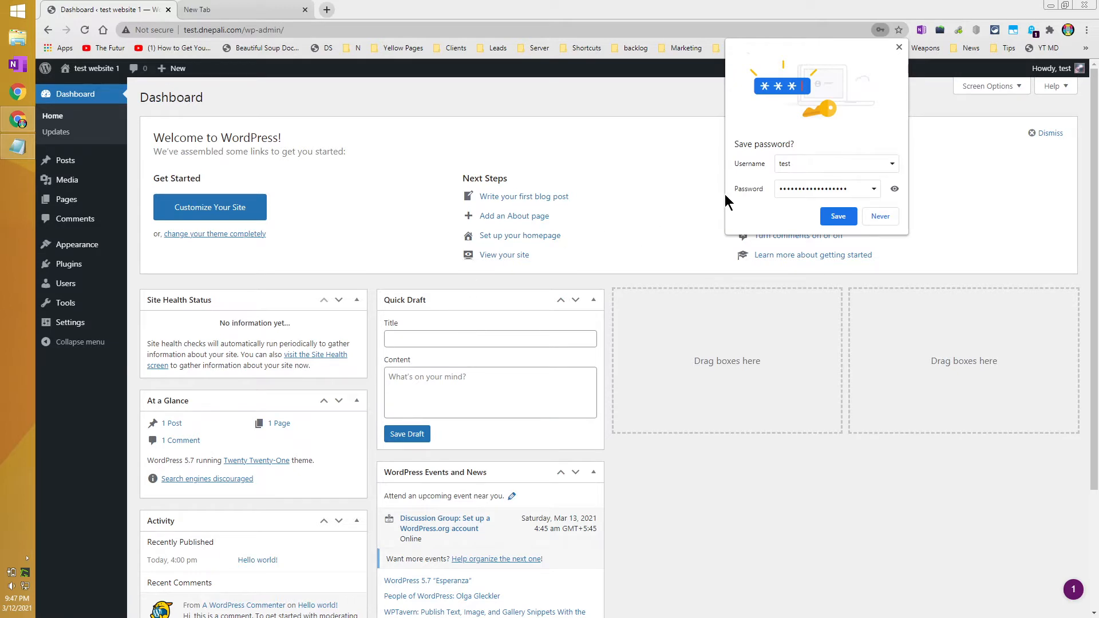
Dismiss the save-password prompt and open Visit Site from the admin bar in a new tab.
{"action": "left_click", "coordinate": [898, 48]}
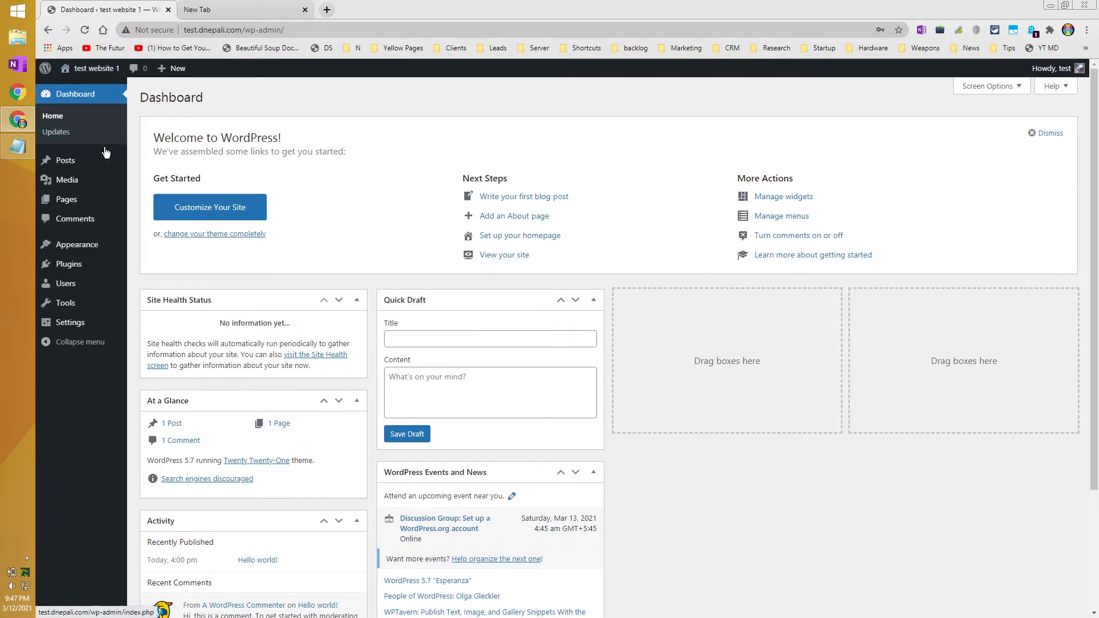
{"action": "mouse_move", "coordinate": [89, 72]}
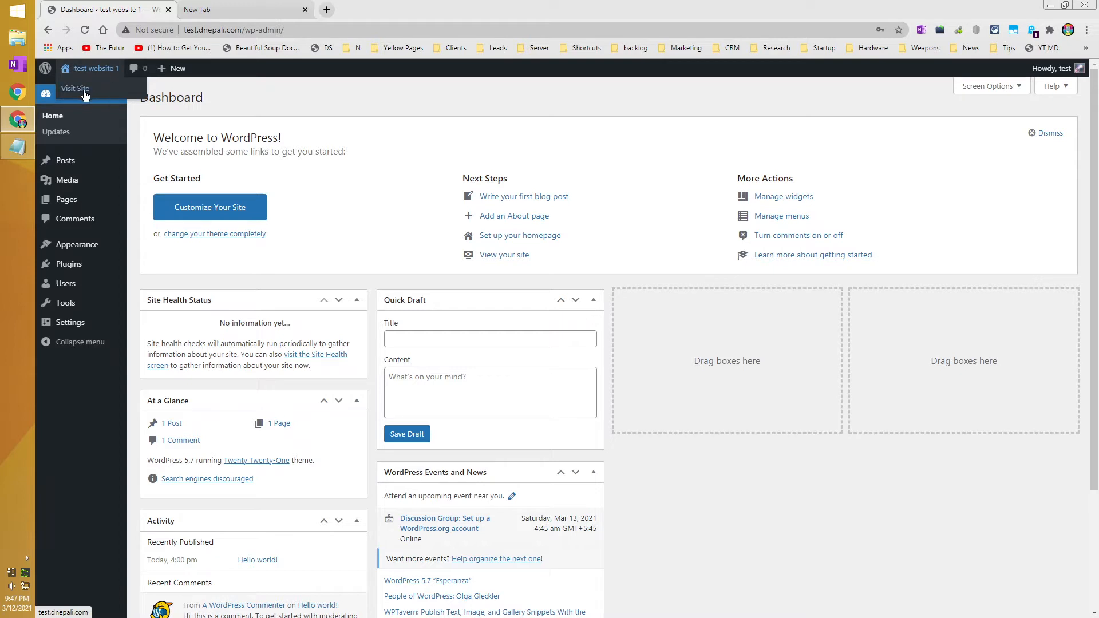
{"action": "middle_click", "coordinate": [84, 94]}
Close the empty tab, browse the front page's Hello world! post, and return to the Dashboard.
{"action": "left_click", "coordinate": [269, 10]}
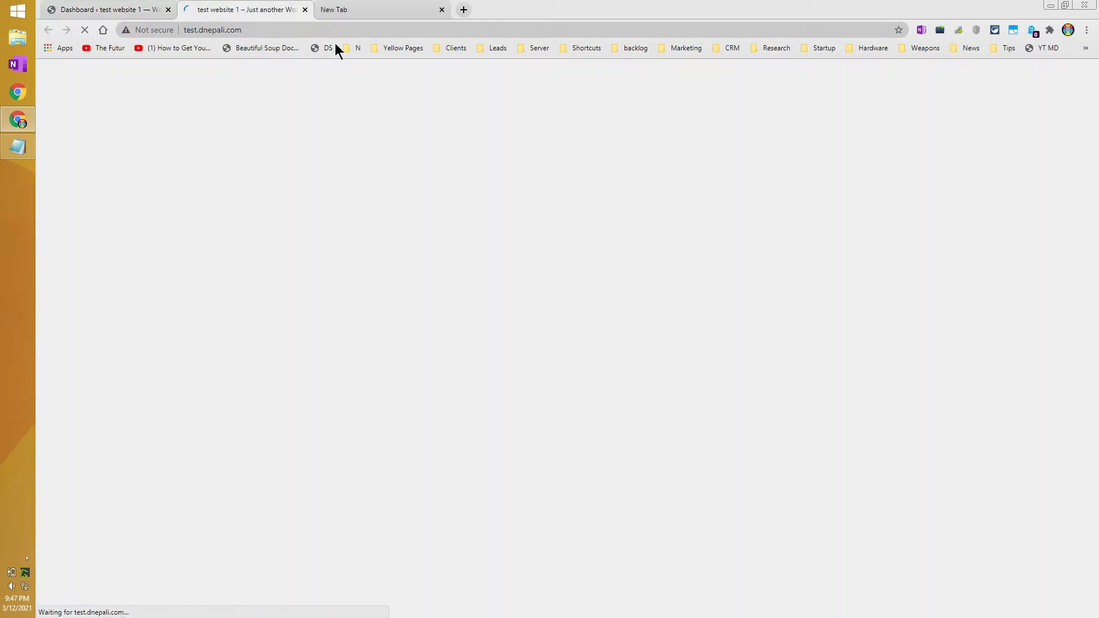
{"action": "left_click", "coordinate": [442, 10]}
{"action": "scroll", "coordinate": [641, 242], "scroll_direction": "down", "scroll_amount": 3}
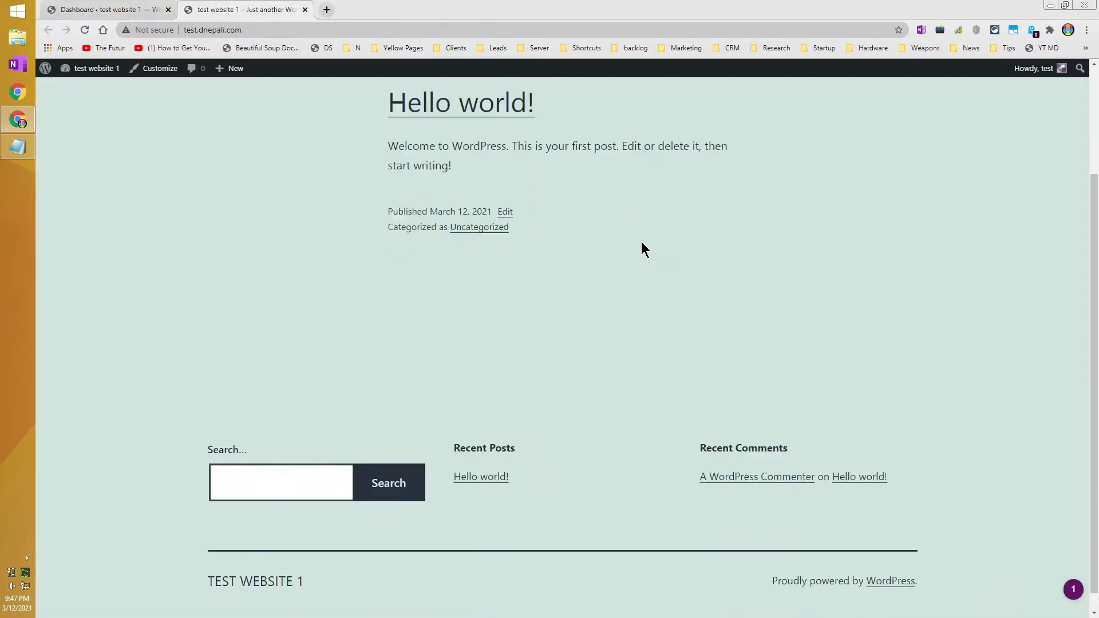
{"action": "scroll", "coordinate": [657, 250], "scroll_direction": "up", "scroll_amount": 3}
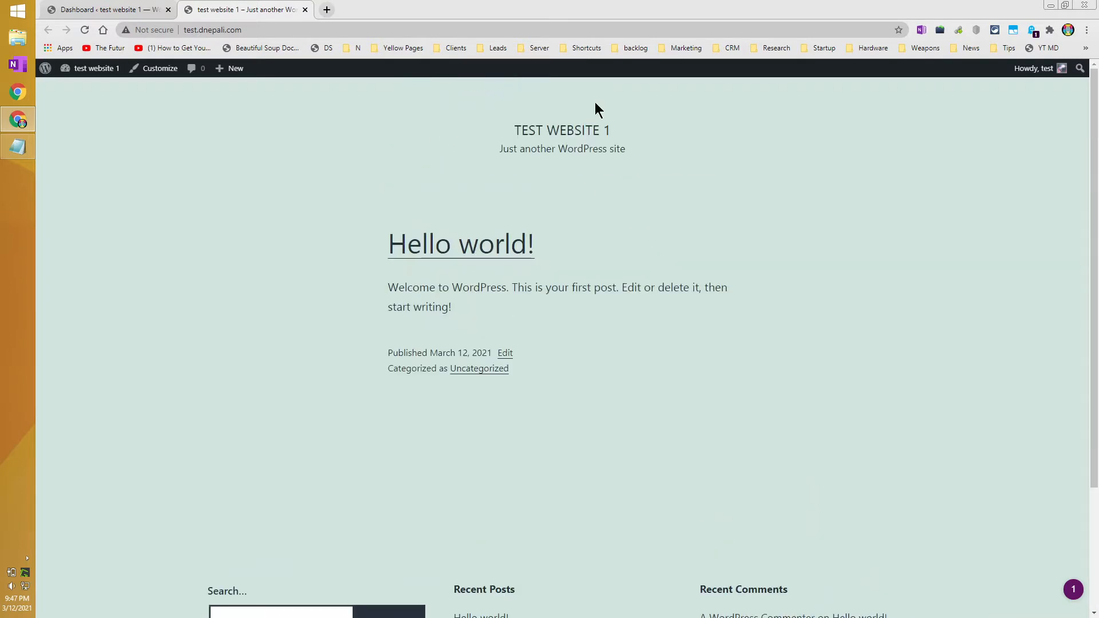
{"action": "scroll", "coordinate": [731, 314], "scroll_direction": "down", "scroll_amount": 3}
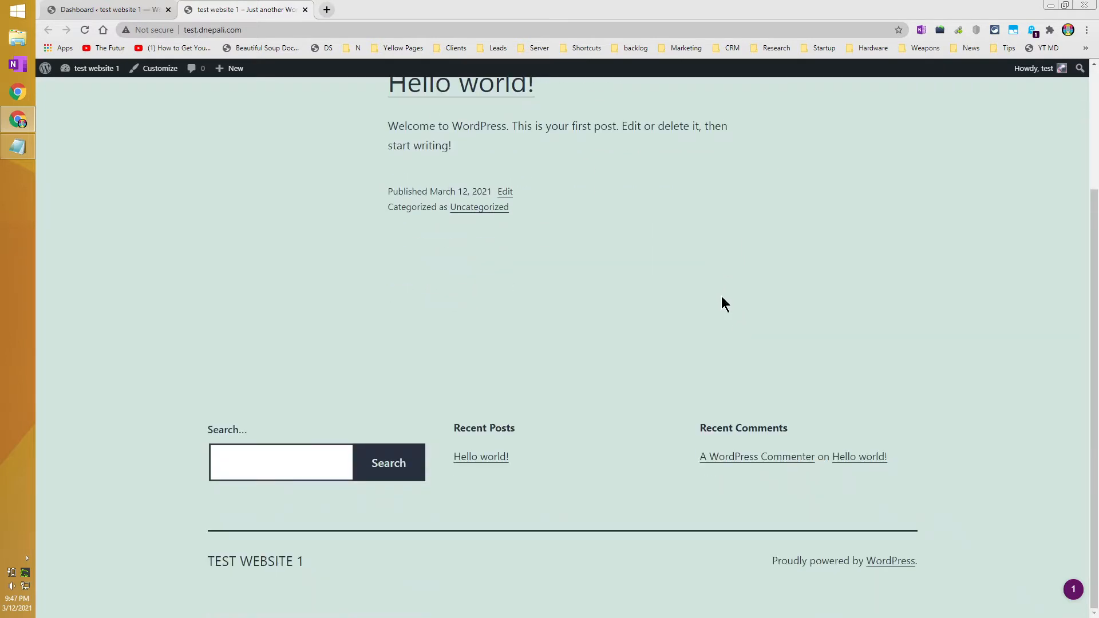
{"action": "scroll", "coordinate": [721, 298], "scroll_direction": "up", "scroll_amount": 3}
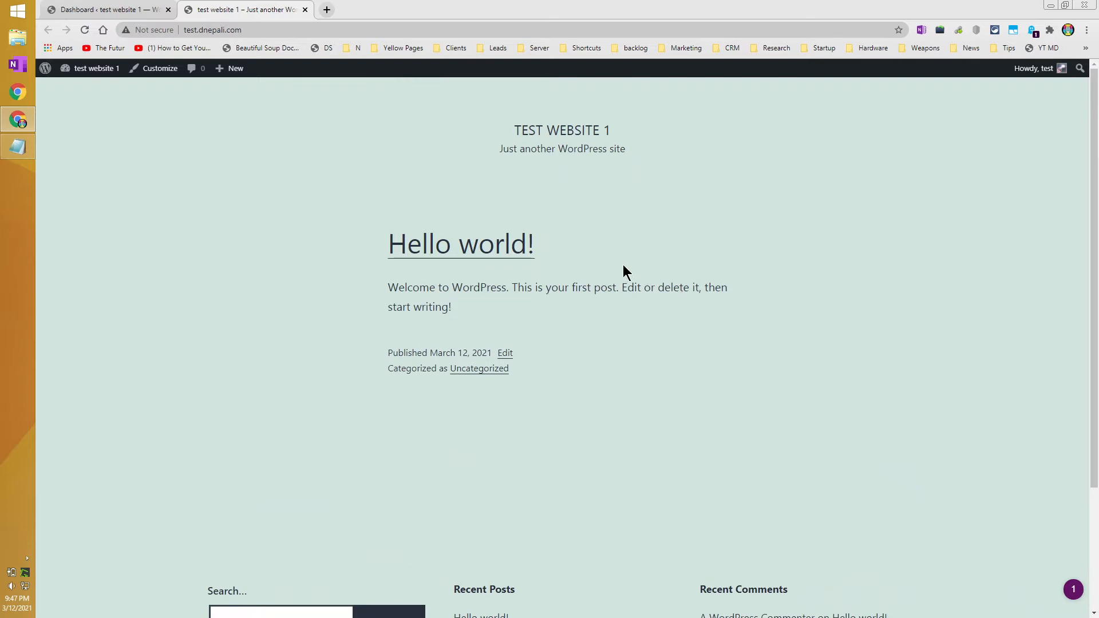
{"action": "scroll", "coordinate": [590, 263], "scroll_direction": "down", "scroll_amount": 3}
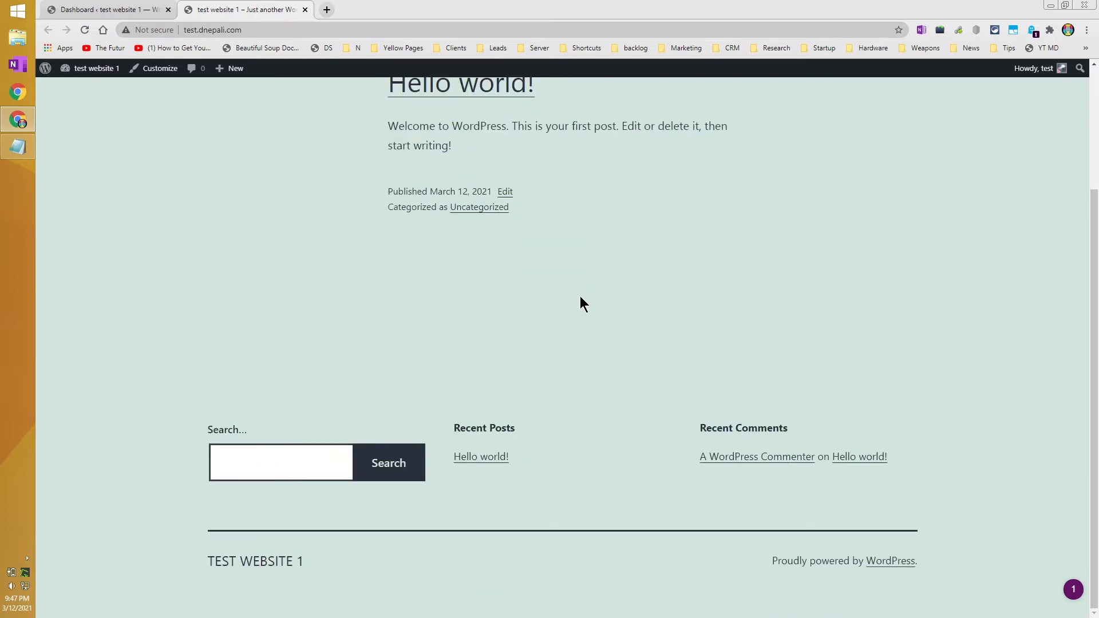
{"action": "scroll", "coordinate": [576, 304], "scroll_direction": "up", "scroll_amount": 3}
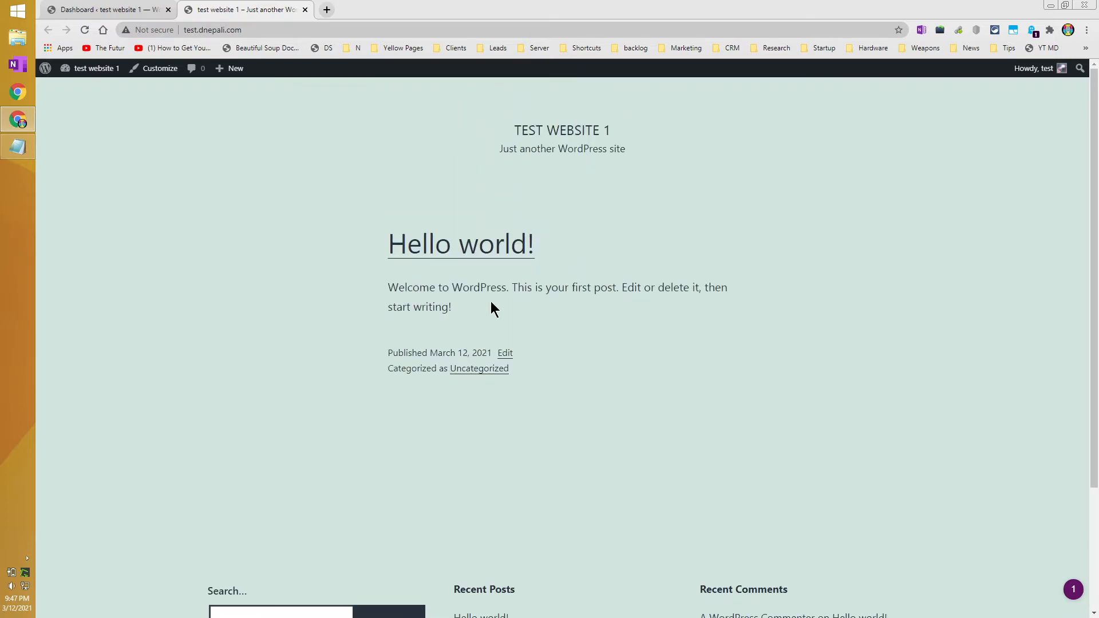
{"action": "scroll", "coordinate": [478, 440], "scroll_direction": "down", "scroll_amount": 3}
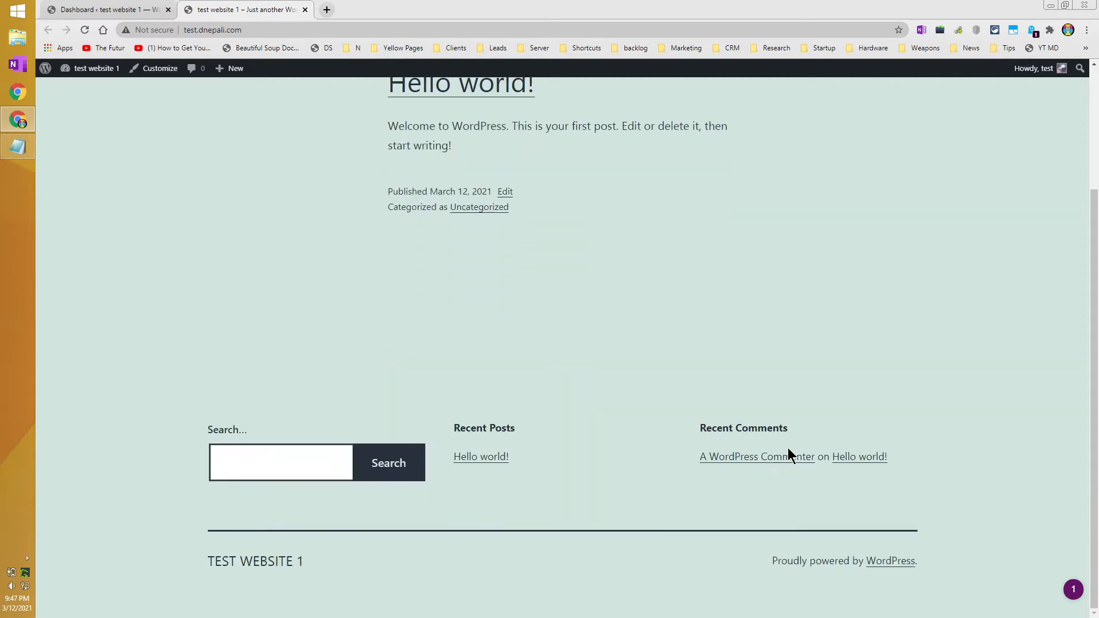
{"action": "scroll", "coordinate": [689, 219], "scroll_direction": "up", "scroll_amount": 3}
{"action": "scroll", "coordinate": [825, 400], "scroll_direction": "down", "scroll_amount": 3}
{"action": "left_click", "coordinate": [154, 6]}
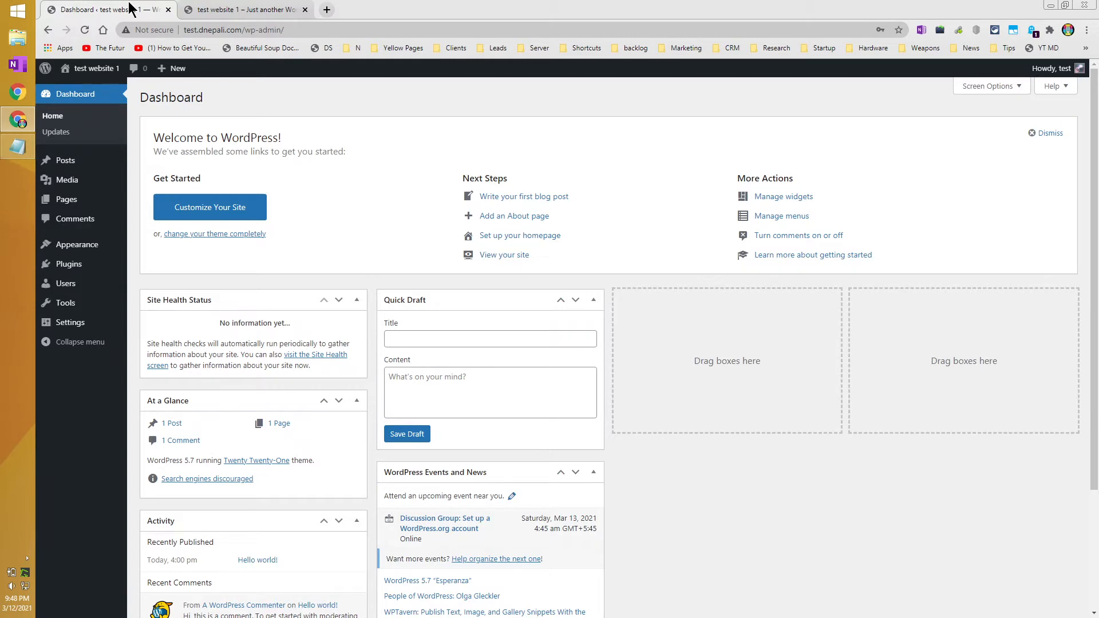
{"action": "mouse_move", "coordinate": [123, 186]}
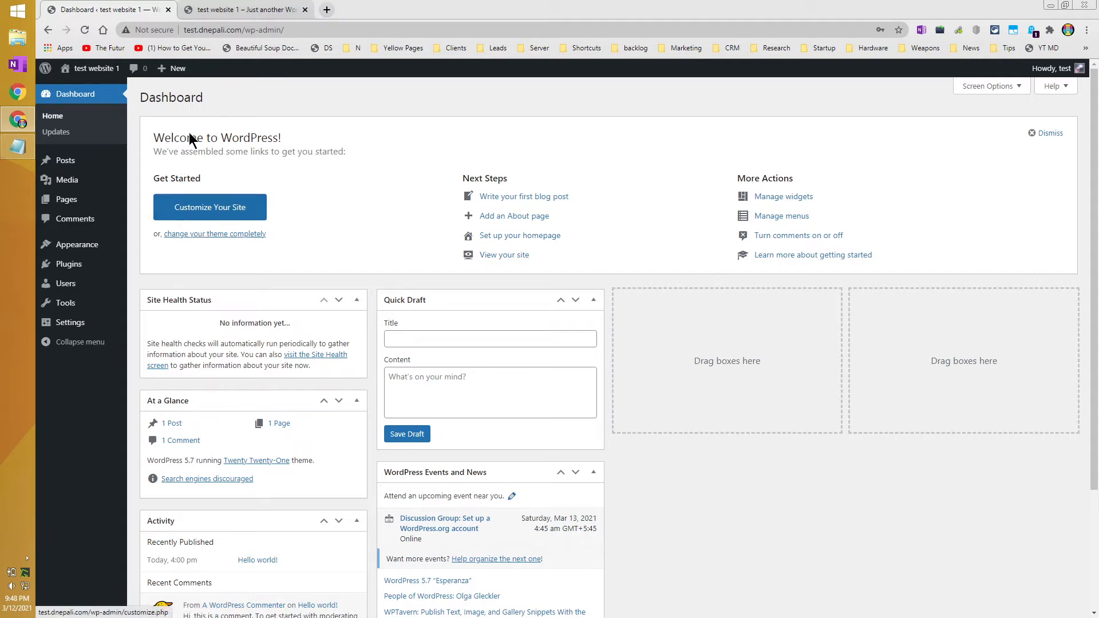
Back in the Dashboard, open Appearance > Themes and go to Add New themes.
{"action": "left_click", "coordinate": [224, 9]}
{"action": "scroll", "coordinate": [380, 221], "scroll_direction": "up", "scroll_amount": 3}
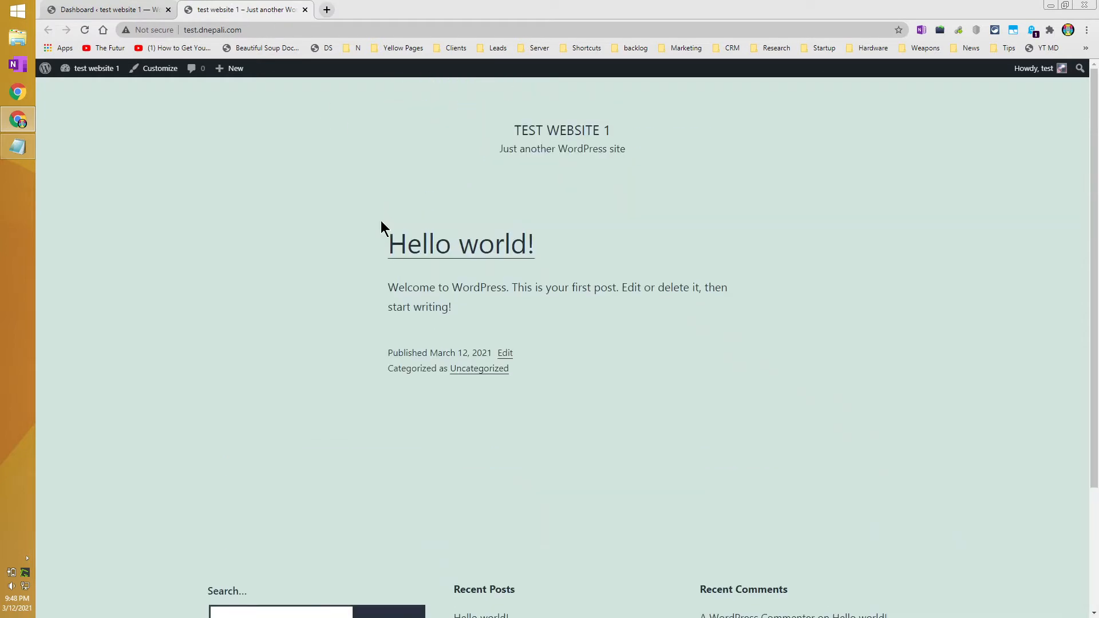
{"action": "left_click", "coordinate": [122, 9]}
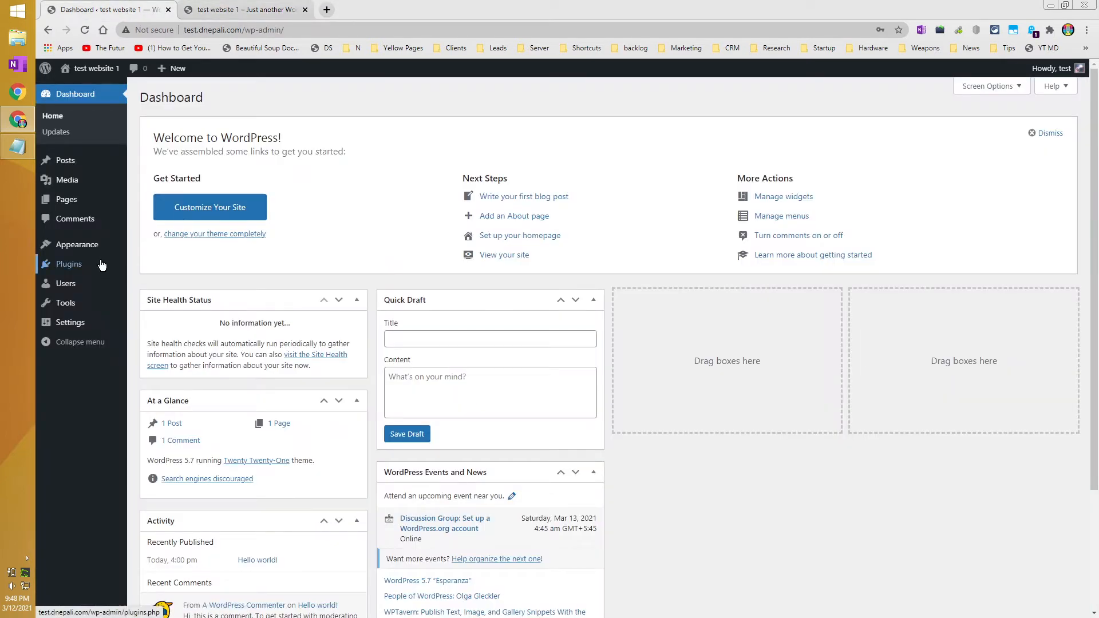
{"action": "mouse_move", "coordinate": [86, 245]}
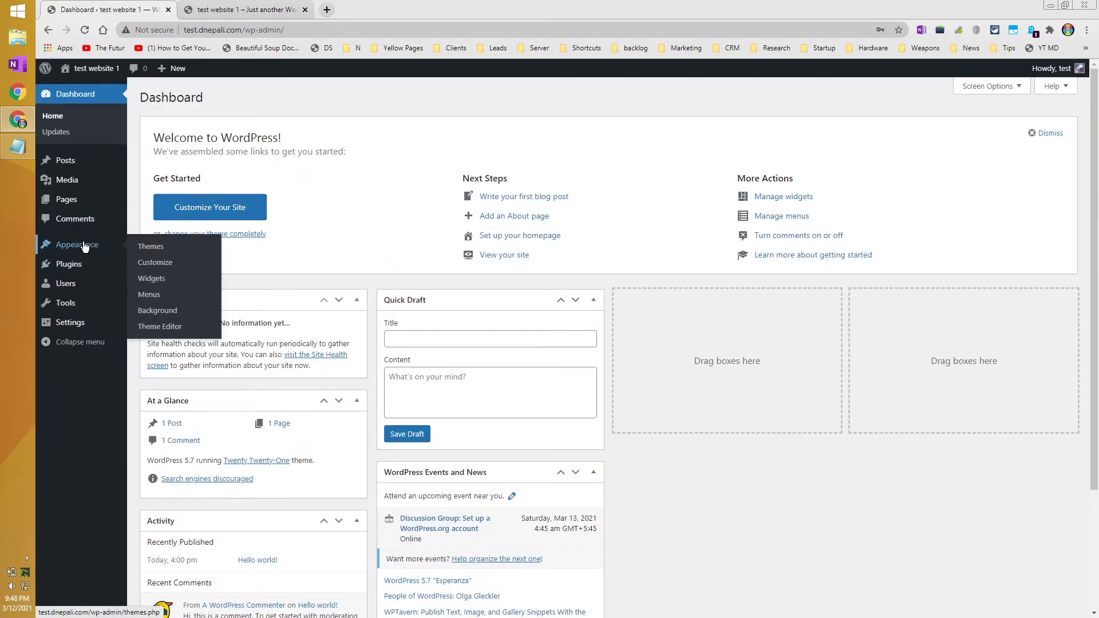
{"action": "left_click", "coordinate": [176, 251]}
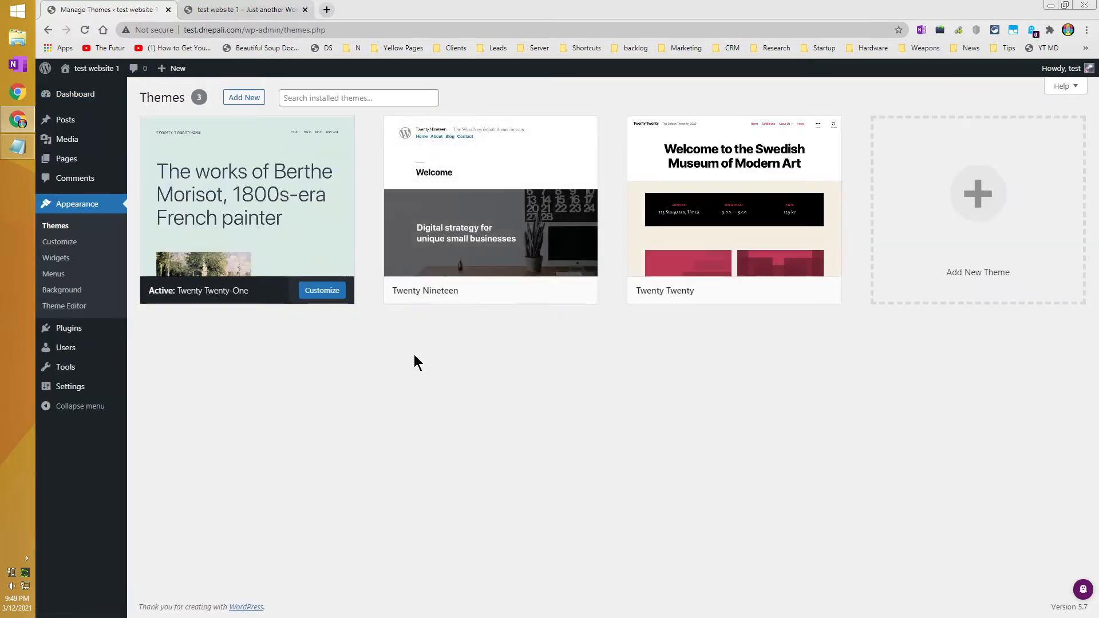
{"action": "mouse_move", "coordinate": [732, 303]}
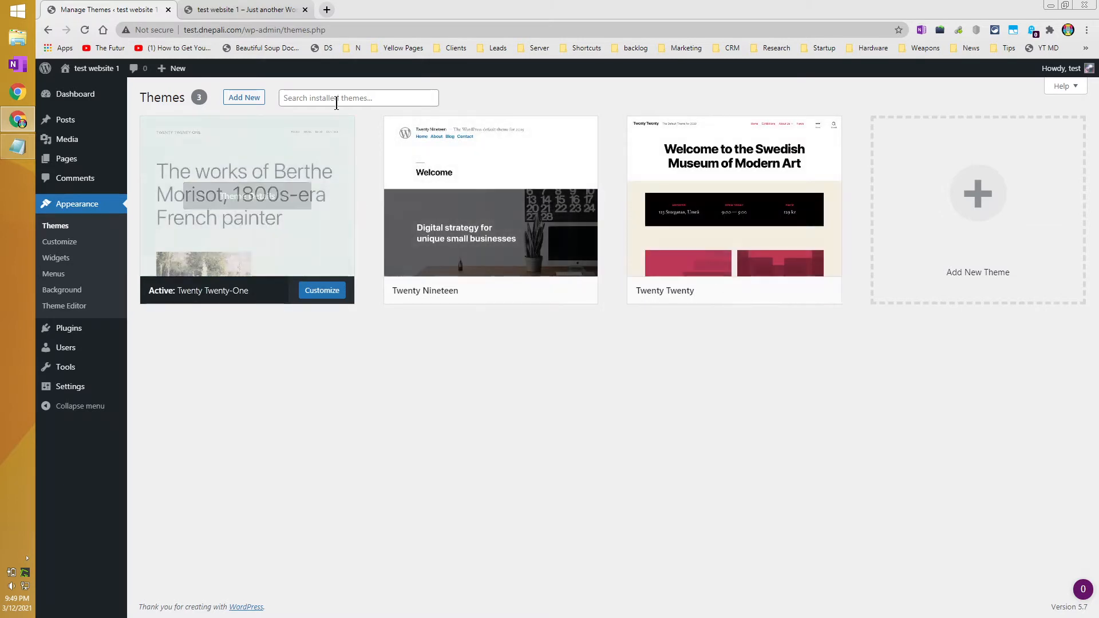
{"action": "left_click", "coordinate": [245, 104]}
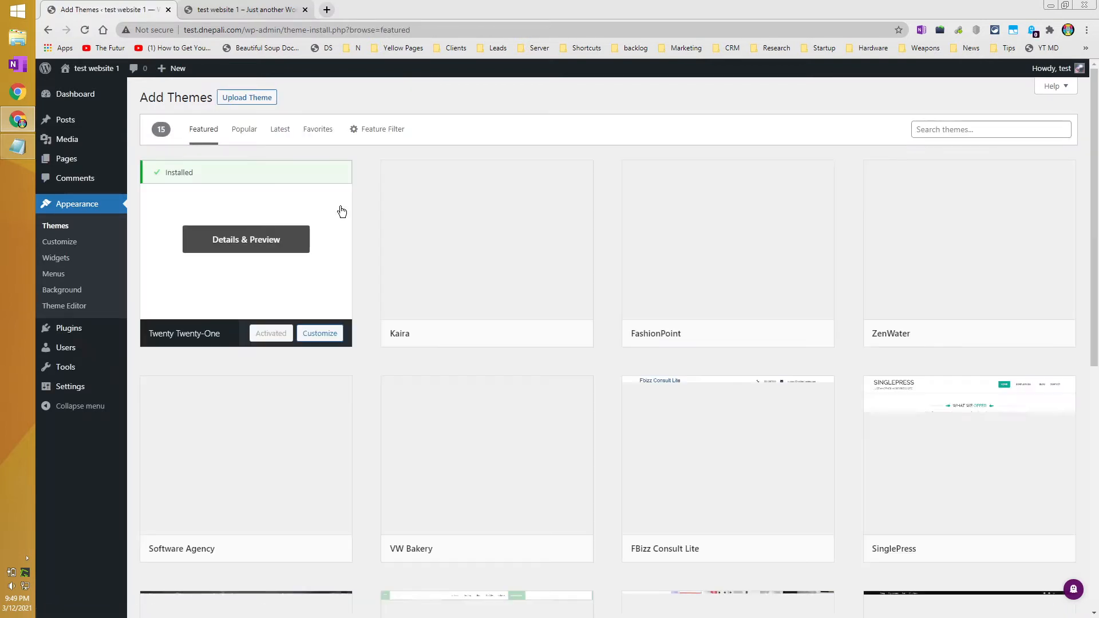
Install the Astra theme from the Popular themes list and activate it.
{"action": "left_click", "coordinate": [242, 135]}
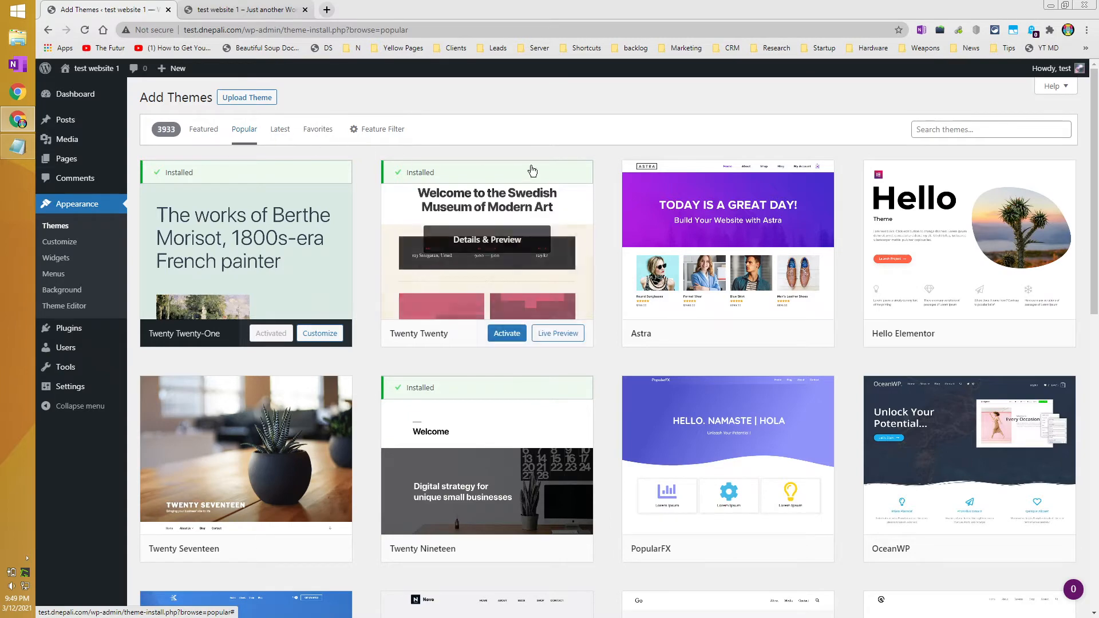
{"action": "scroll", "coordinate": [815, 202], "scroll_direction": "down", "scroll_amount": 2}
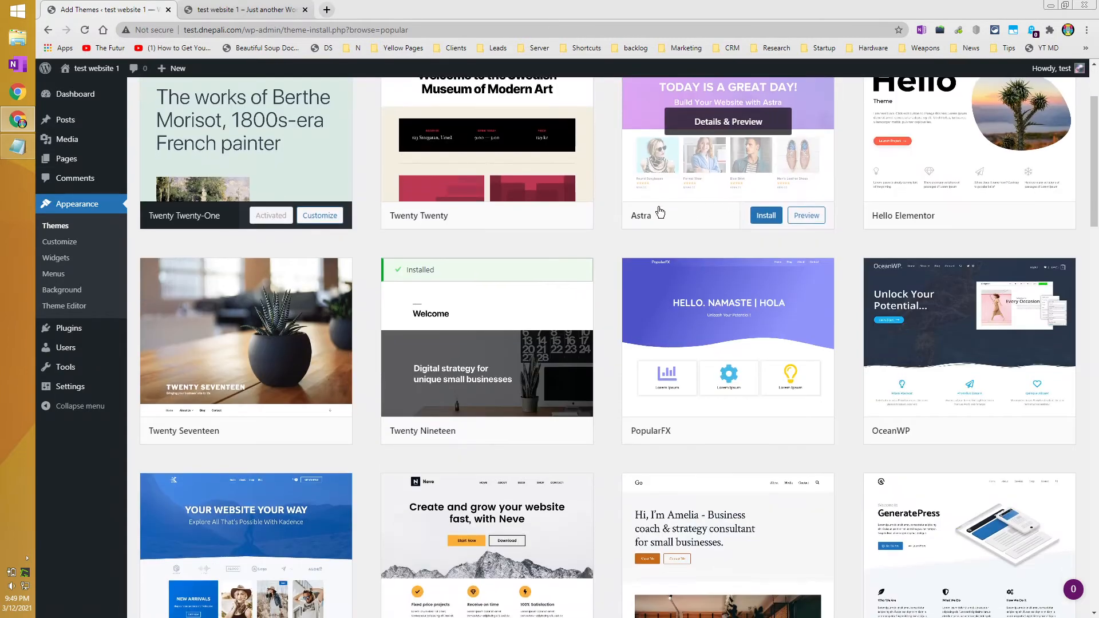
{"action": "scroll", "coordinate": [657, 213], "scroll_direction": "down", "scroll_amount": 1}
{"action": "scroll", "coordinate": [654, 210], "scroll_direction": "up", "scroll_amount": 2}
{"action": "scroll", "coordinate": [659, 211], "scroll_direction": "down", "scroll_amount": 1}
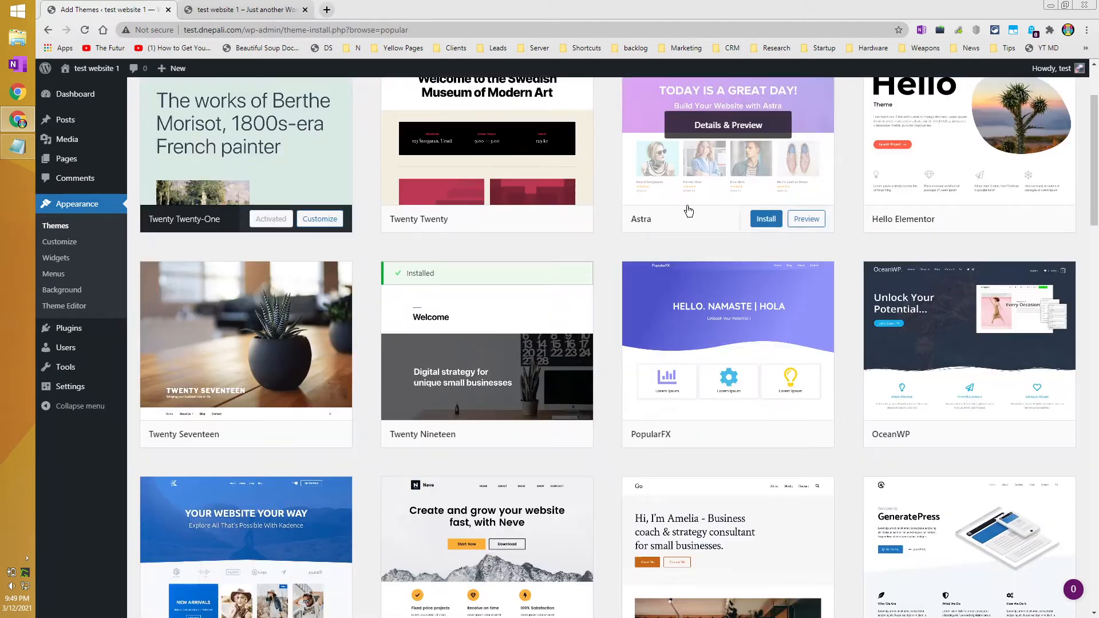
{"action": "scroll", "coordinate": [716, 211], "scroll_direction": "up", "scroll_amount": 2}
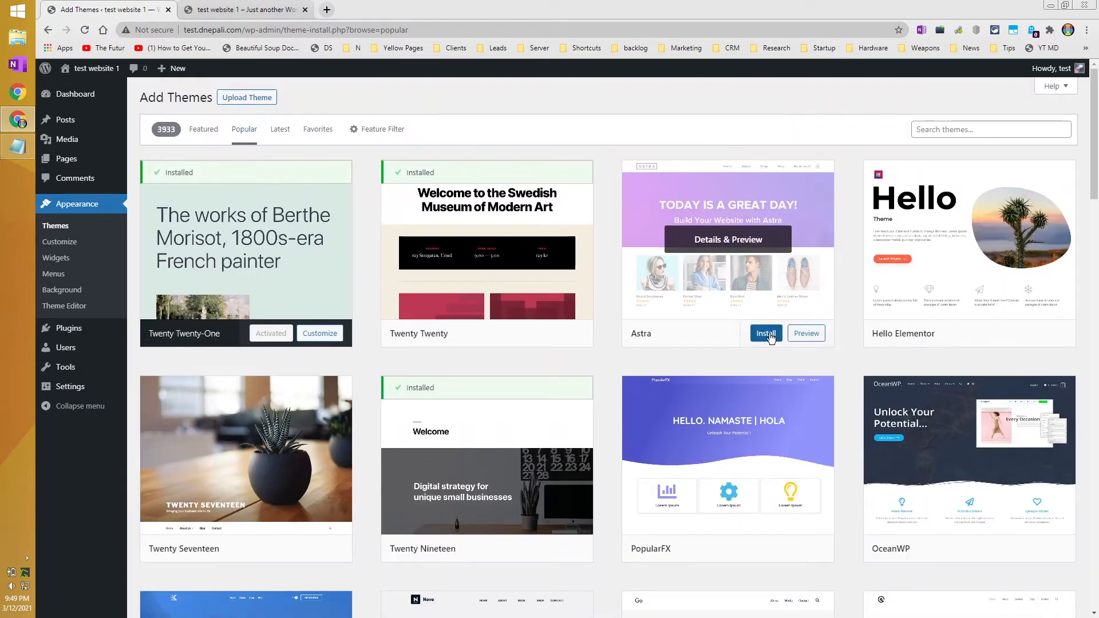
{"action": "left_click", "coordinate": [768, 338]}
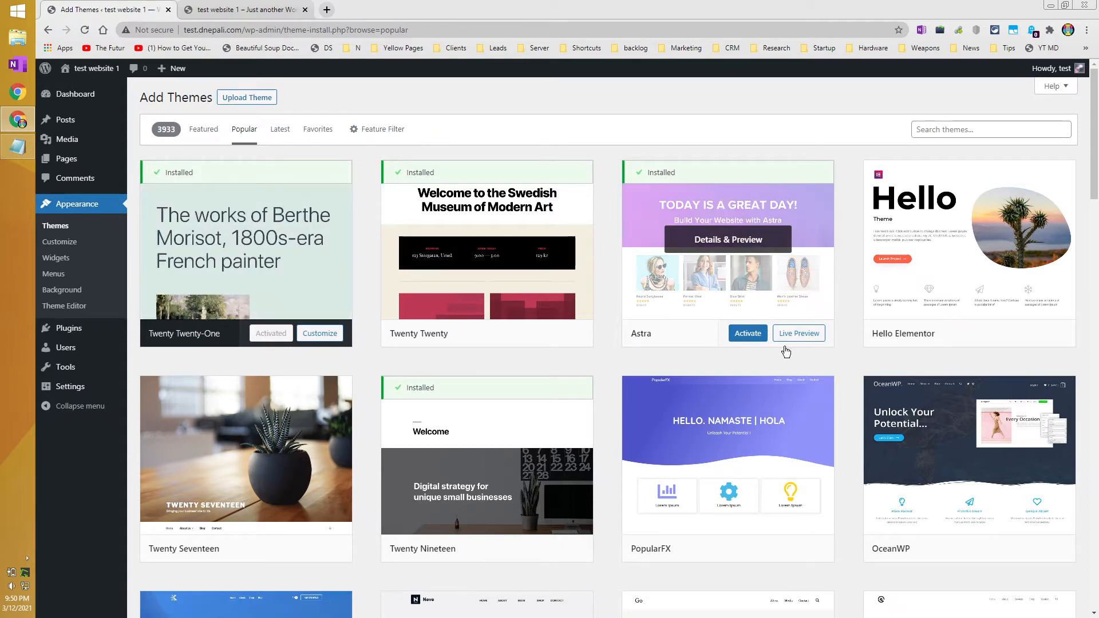
{"action": "left_click", "coordinate": [749, 340]}
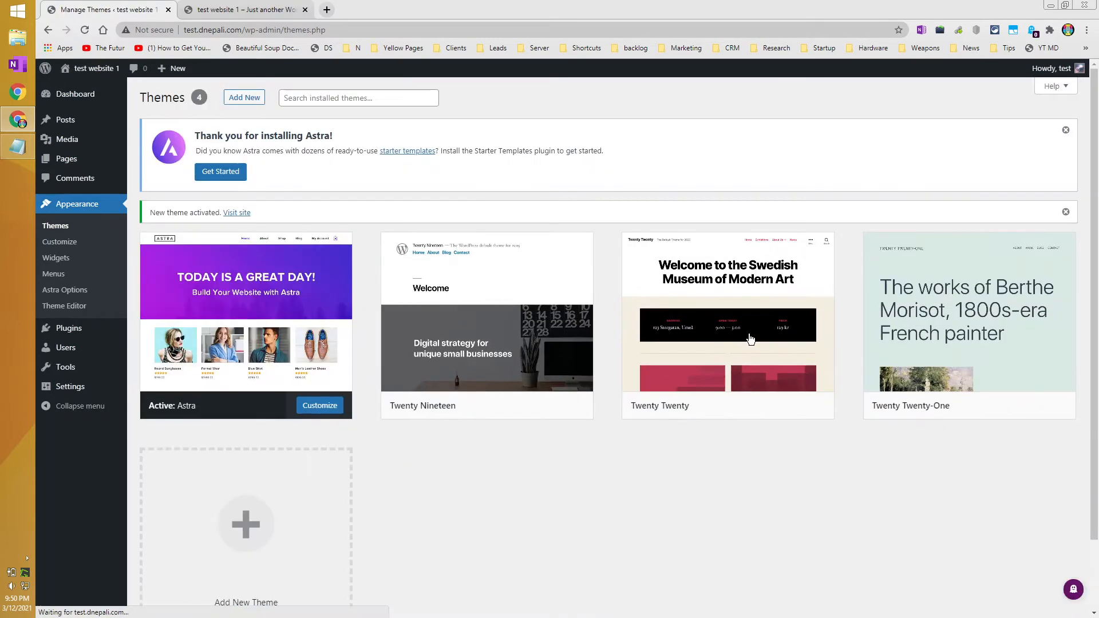
{"action": "left_click", "coordinate": [221, 10]}
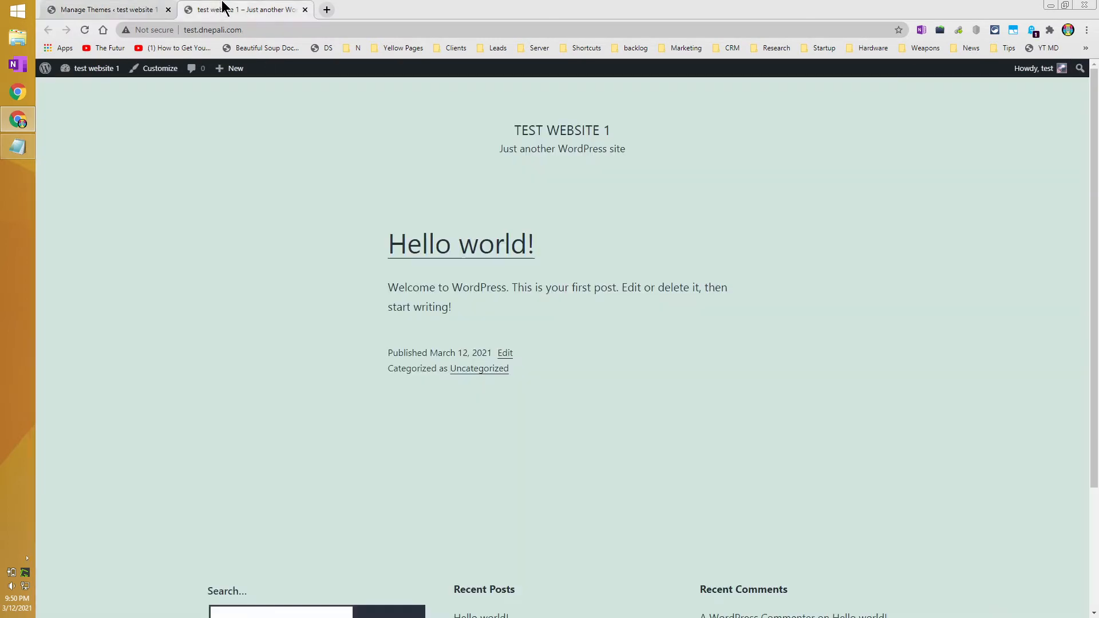
{"action": "left_click", "coordinate": [84, 29]}
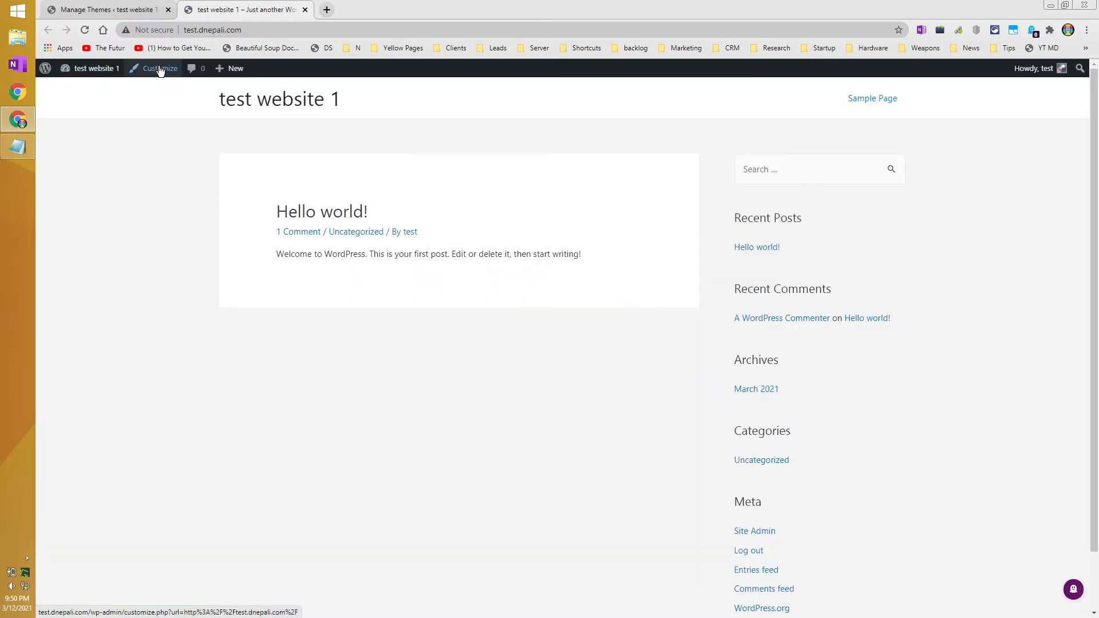
{"action": "mouse_move", "coordinate": [241, 72]}
{"action": "left_click", "coordinate": [100, 10]}
{"action": "left_click", "coordinate": [294, 8]}
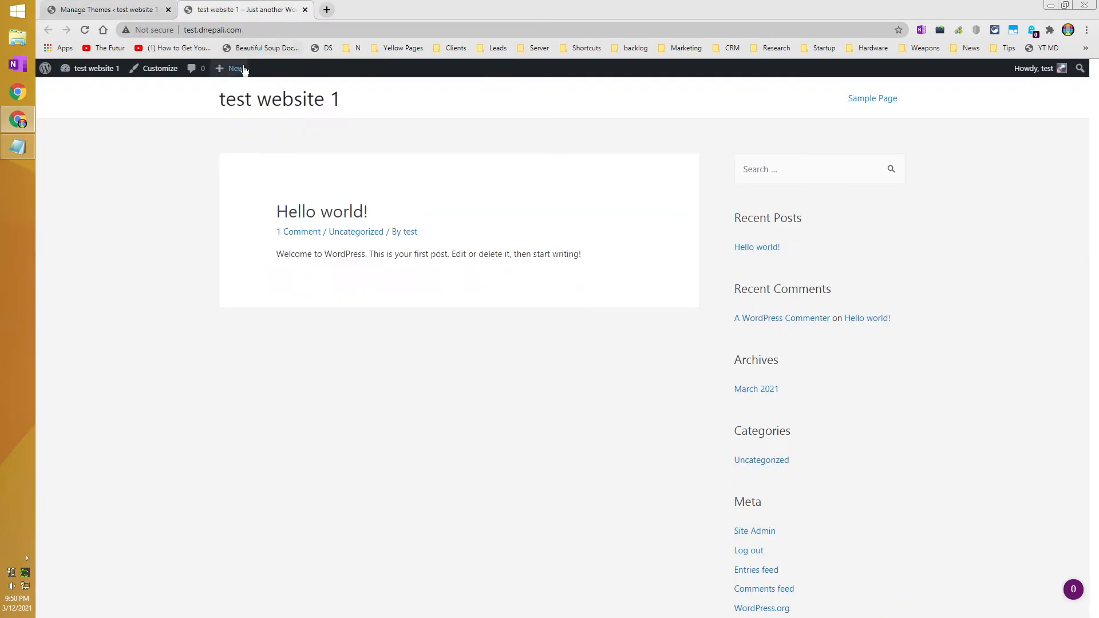
{"action": "left_click", "coordinate": [259, 33]}
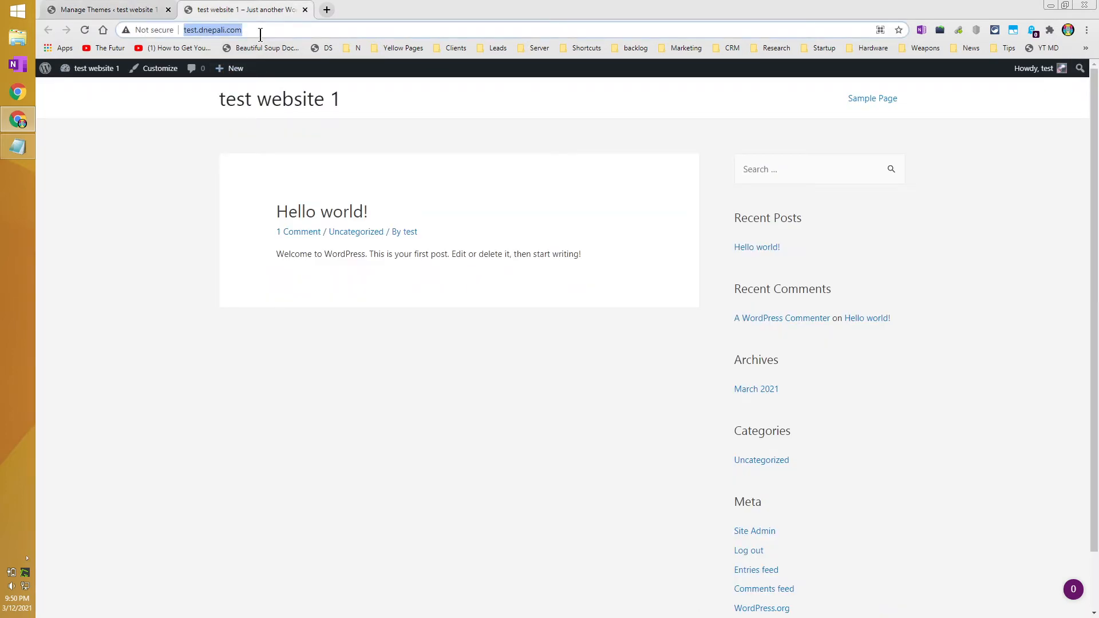
{"action": "key", "text": "ctrl+c"}
{"action": "key", "text": "ctrl+shift+n"}
{"action": "key", "text": "ctrl+v"}
{"action": "key", "text": "Return"}
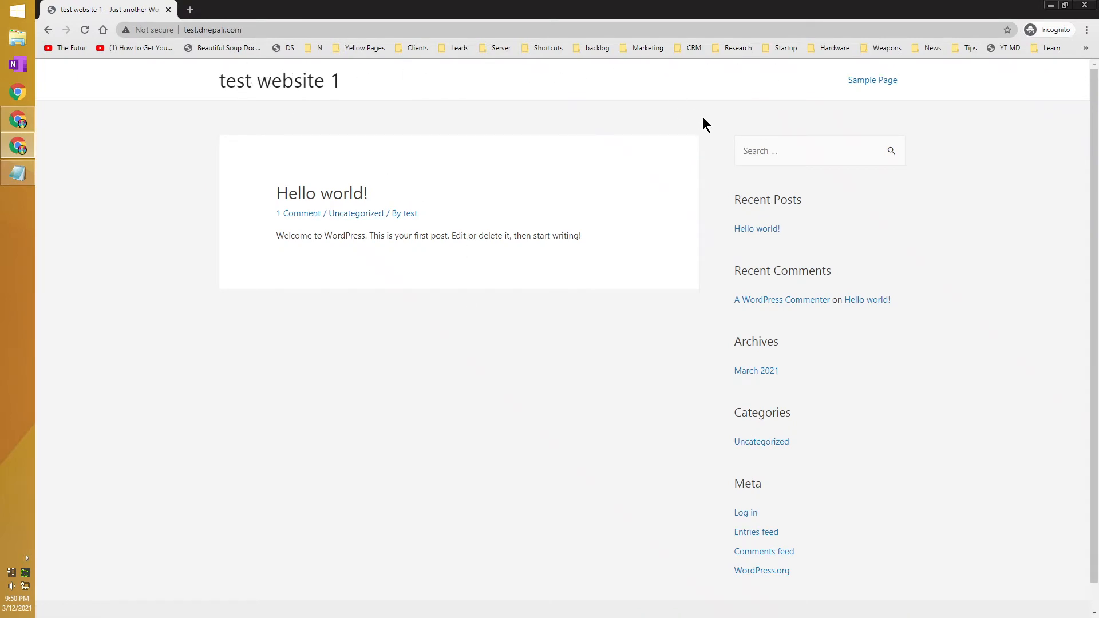
{"action": "left_click", "coordinate": [1053, 6]}
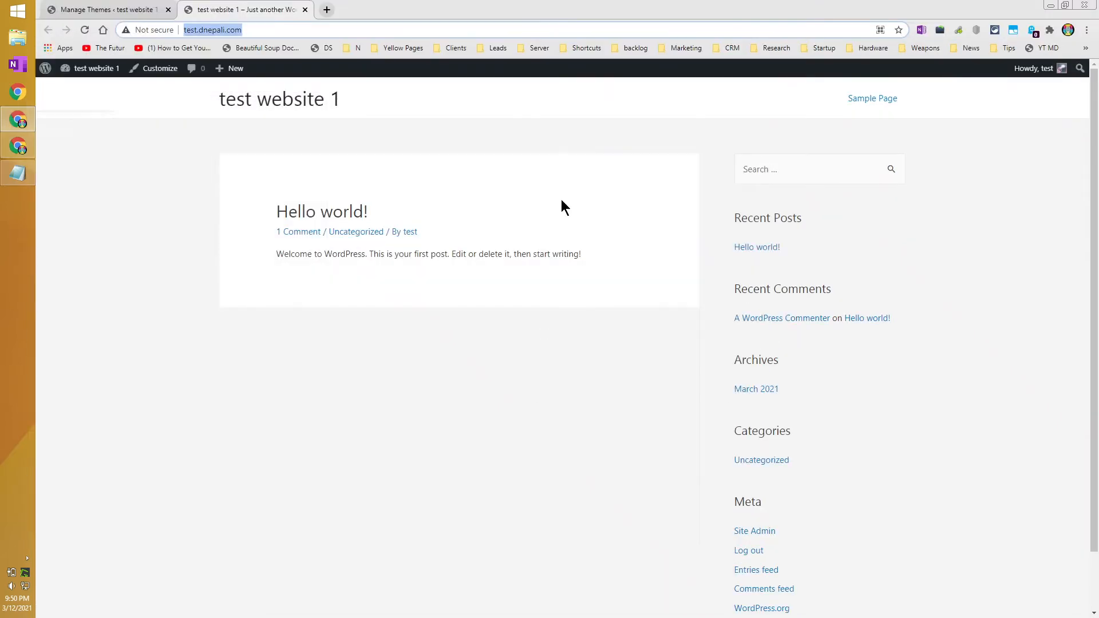
{"action": "left_click", "coordinate": [125, 8]}
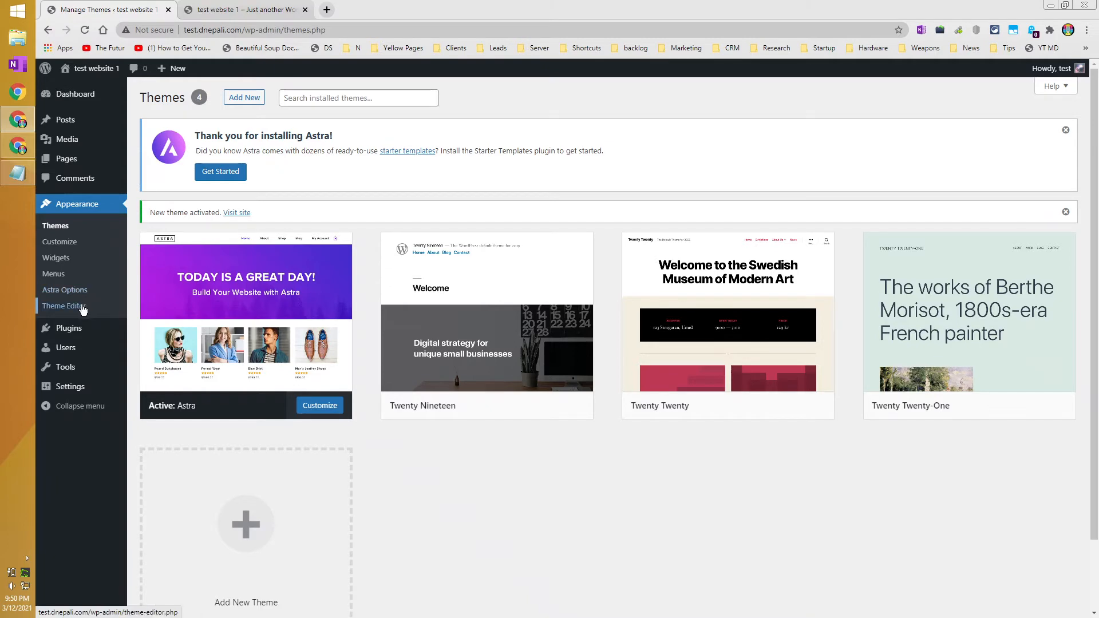
Open Astra Options and set up Starter Templates via Get Started.
{"action": "left_click", "coordinate": [80, 290]}
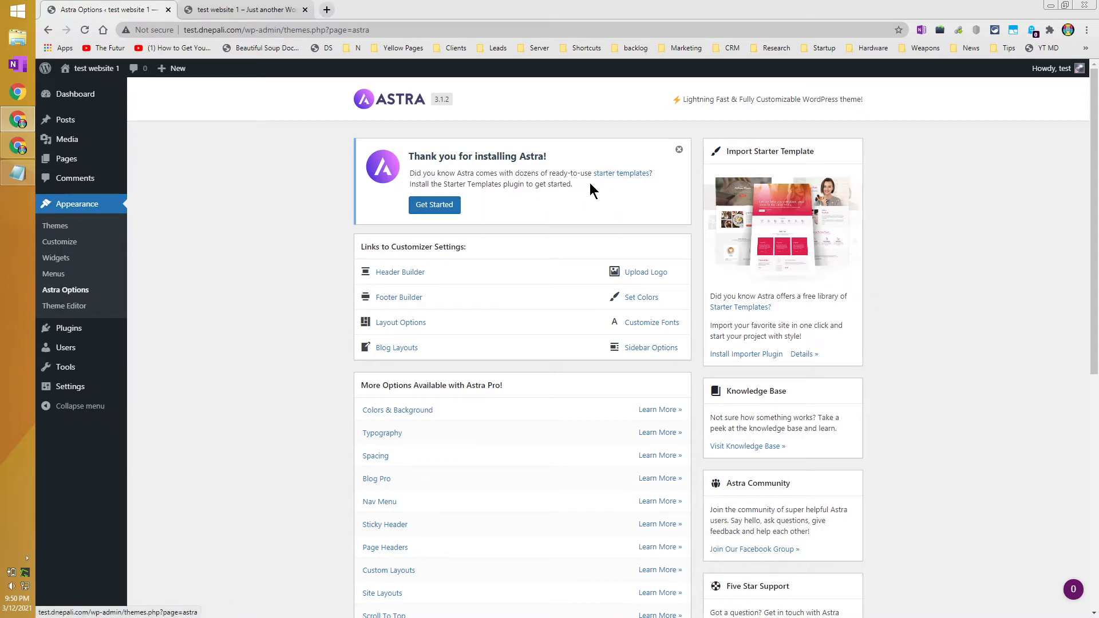
{"action": "left_click", "coordinate": [438, 206]}
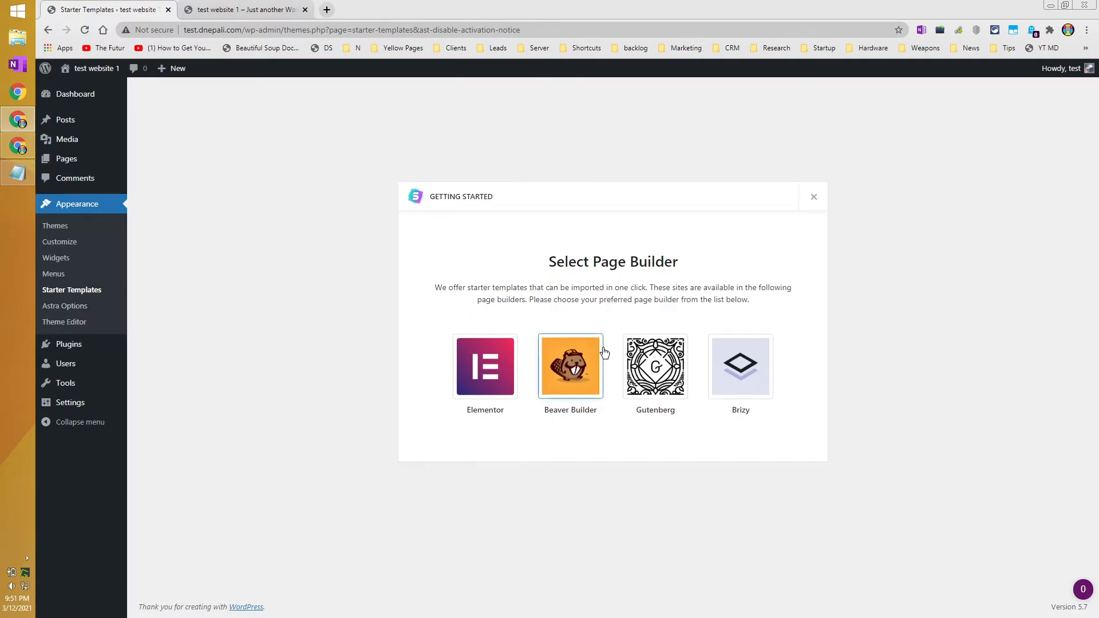
Choose Elementor as the page builder and filter the template gallery to free templates.
{"action": "left_click", "coordinate": [488, 407]}
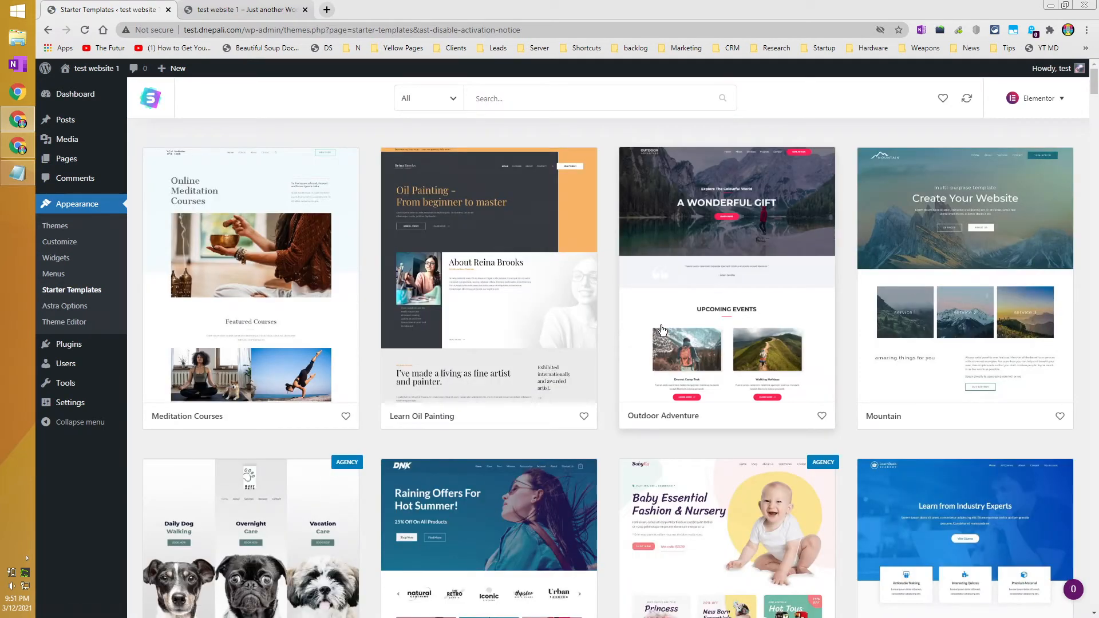
{"action": "left_click", "coordinate": [458, 103]}
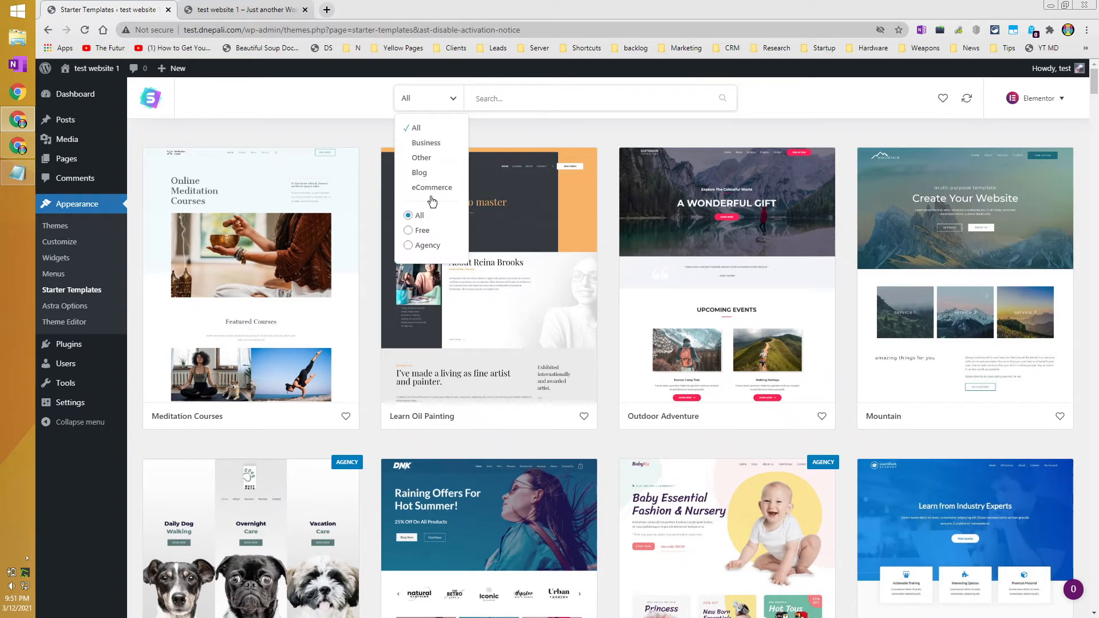
{"action": "left_click", "coordinate": [411, 230]}
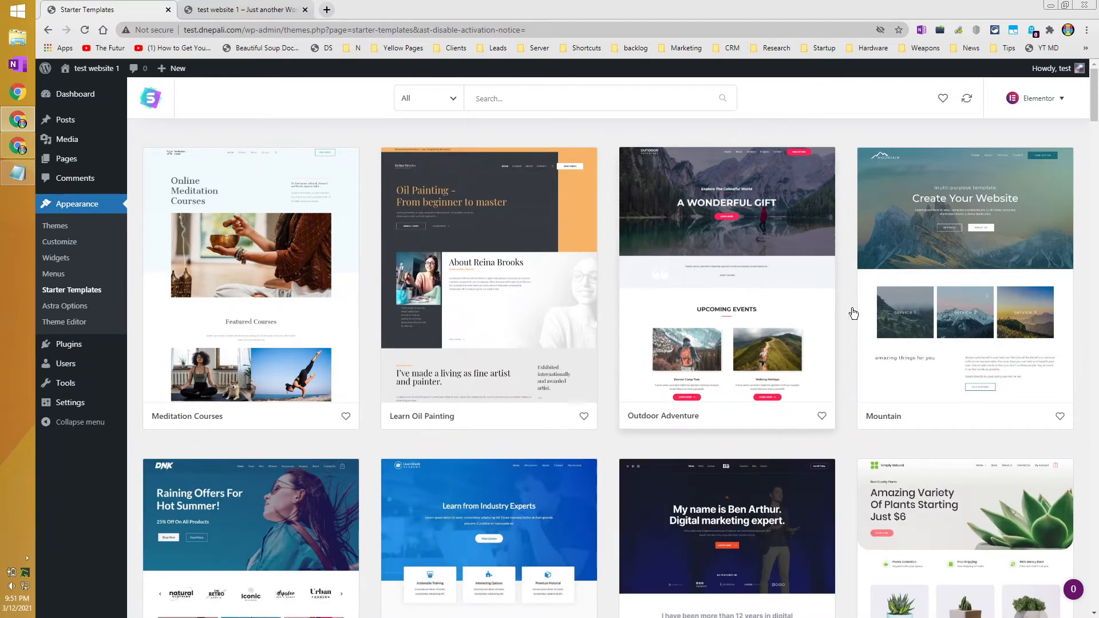
Scroll down the Starter Templates grid until the Mountain template card appears.
{"action": "scroll", "coordinate": [884, 316], "scroll_direction": "down", "scroll_amount": 9}
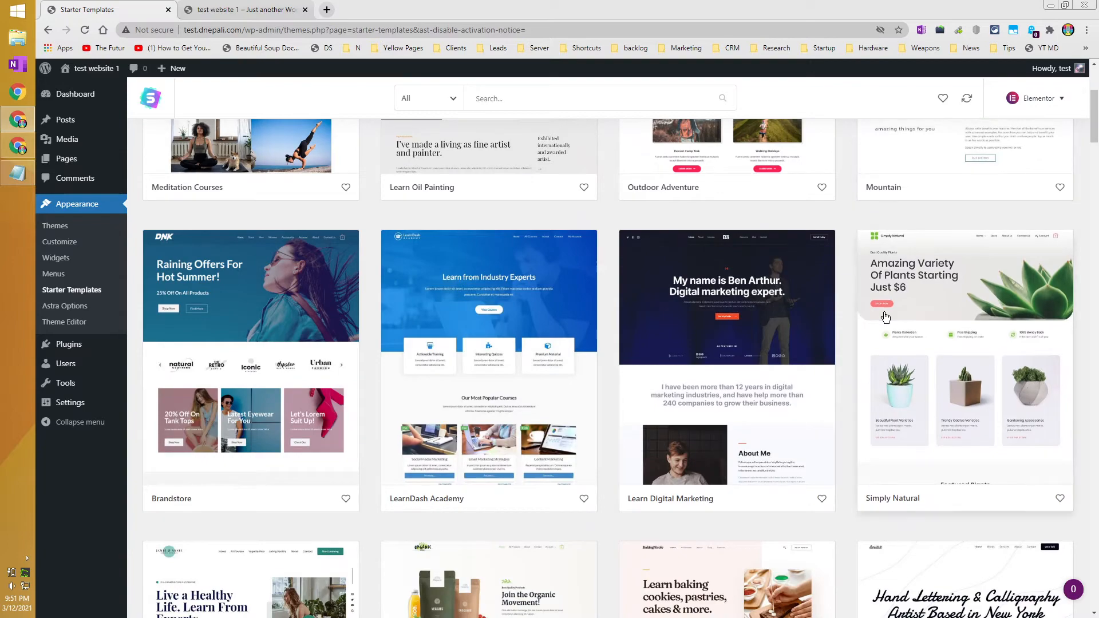
{"action": "scroll", "coordinate": [884, 317], "scroll_direction": "down", "scroll_amount": 10}
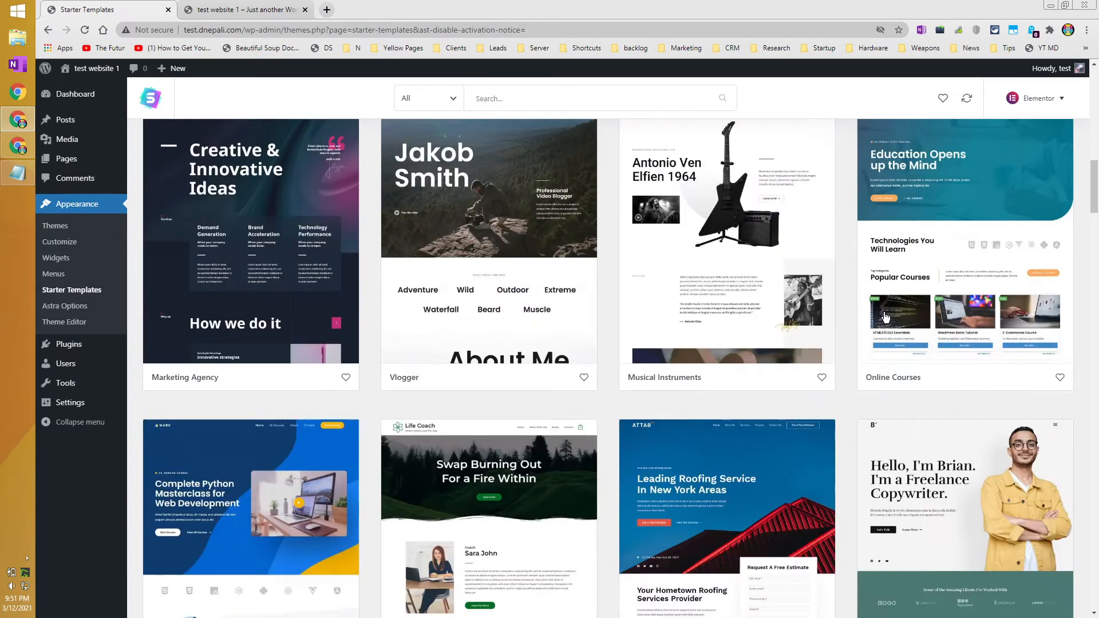
{"action": "scroll", "coordinate": [884, 317], "scroll_direction": "down", "scroll_amount": 14}
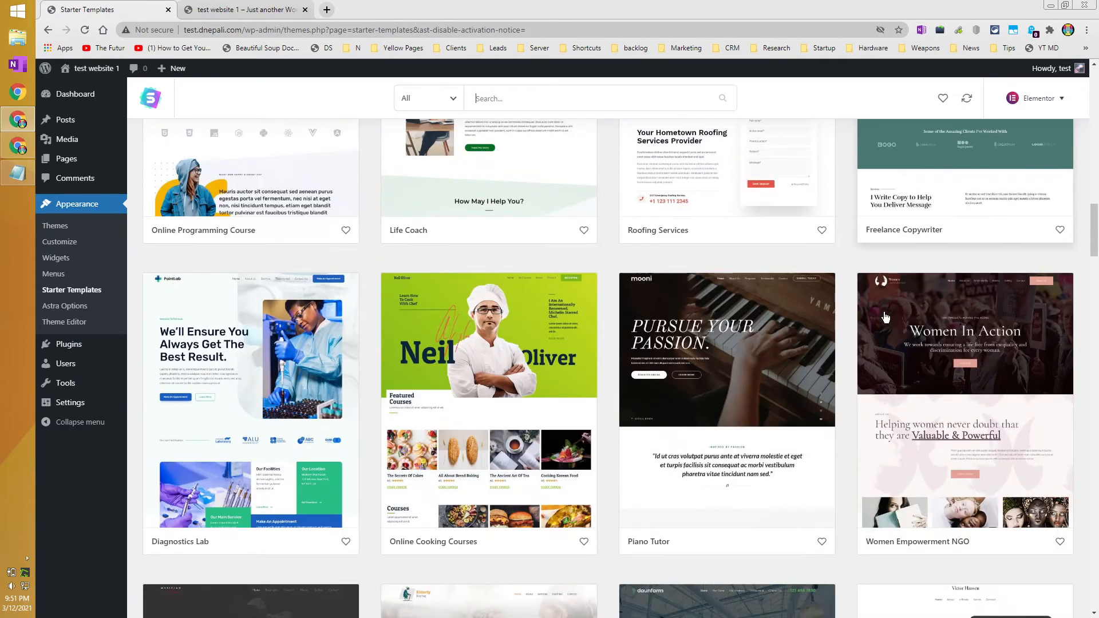
{"action": "scroll", "coordinate": [885, 317], "scroll_direction": "down", "scroll_amount": 8}
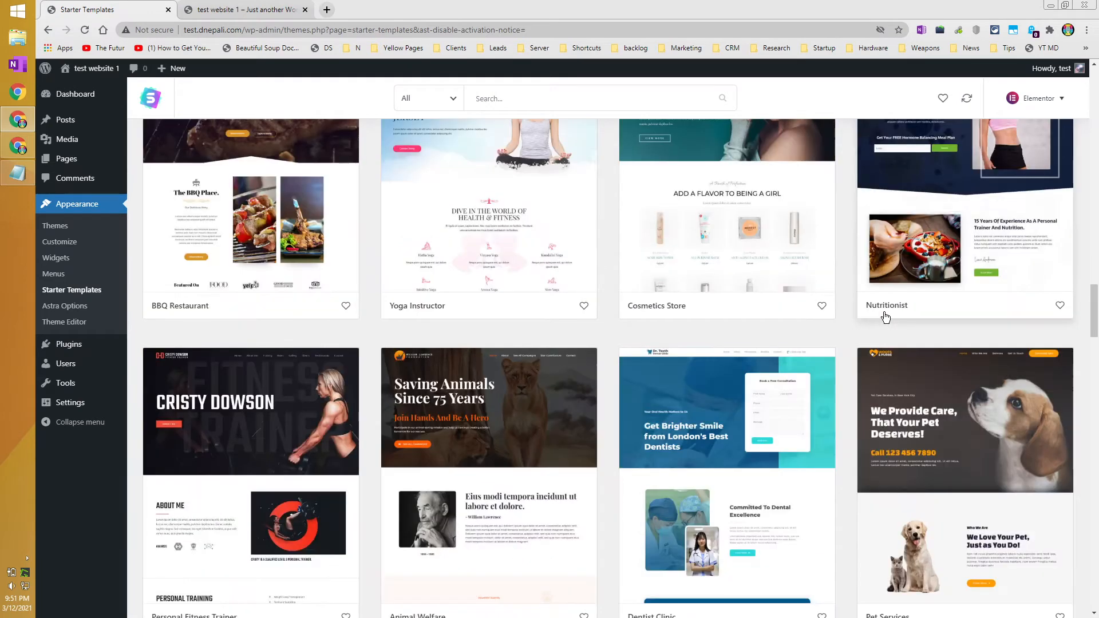
{"action": "scroll", "coordinate": [885, 316], "scroll_direction": "down", "scroll_amount": 9}
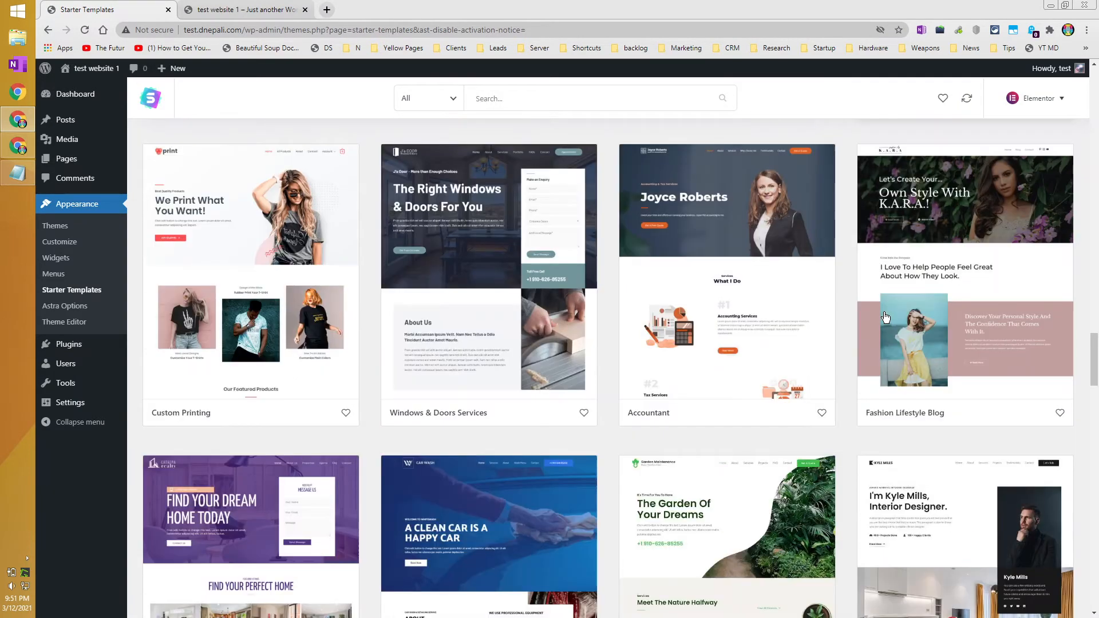
{"action": "scroll", "coordinate": [885, 317], "scroll_direction": "down", "scroll_amount": 4}
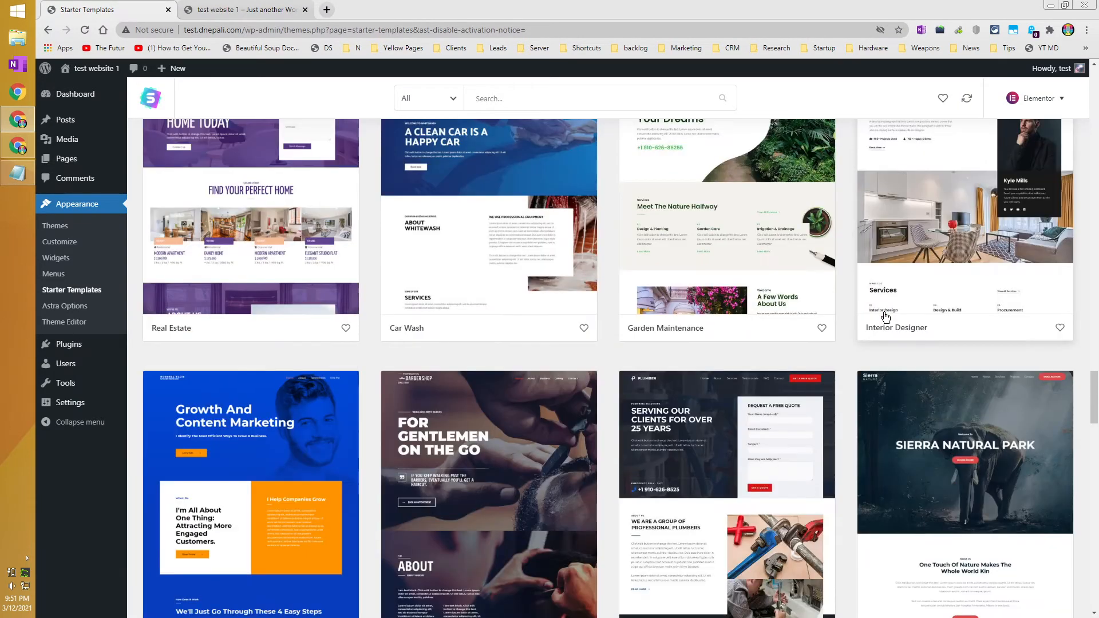
{"action": "left_click_drag", "start_coordinate": [1094, 401], "coordinate": [1085, 469]}
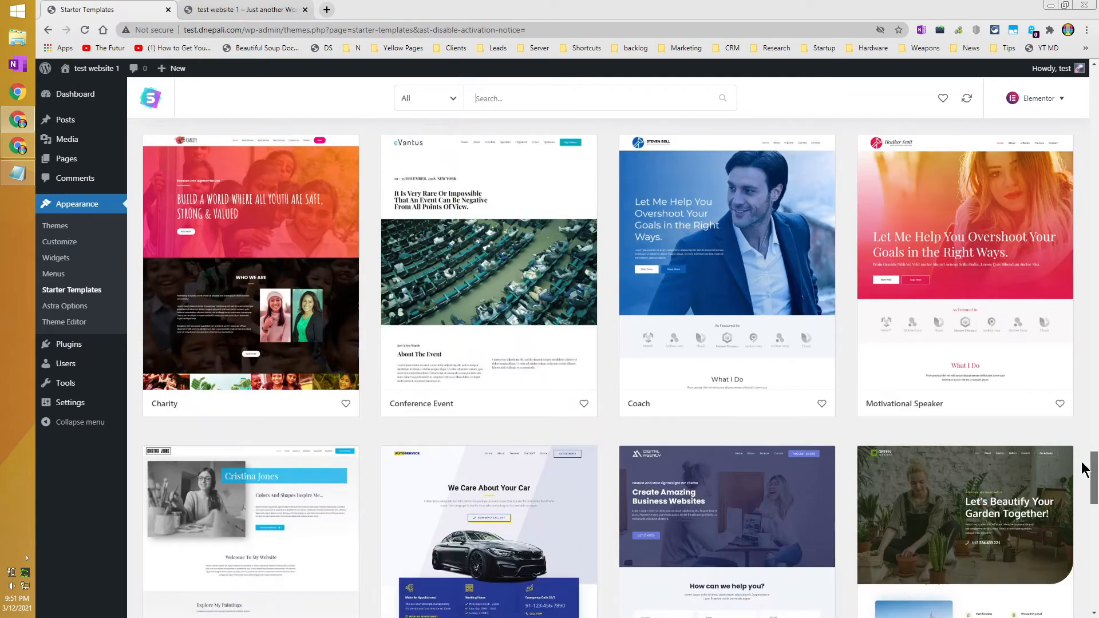
{"action": "mouse_move", "coordinate": [1082, 469]}
{"action": "left_mouse_down"}
{"action": "mouse_move", "coordinate": [1078, 549]}
{"action": "mouse_move", "coordinate": [1089, 86]}
{"action": "left_mouse_up"}
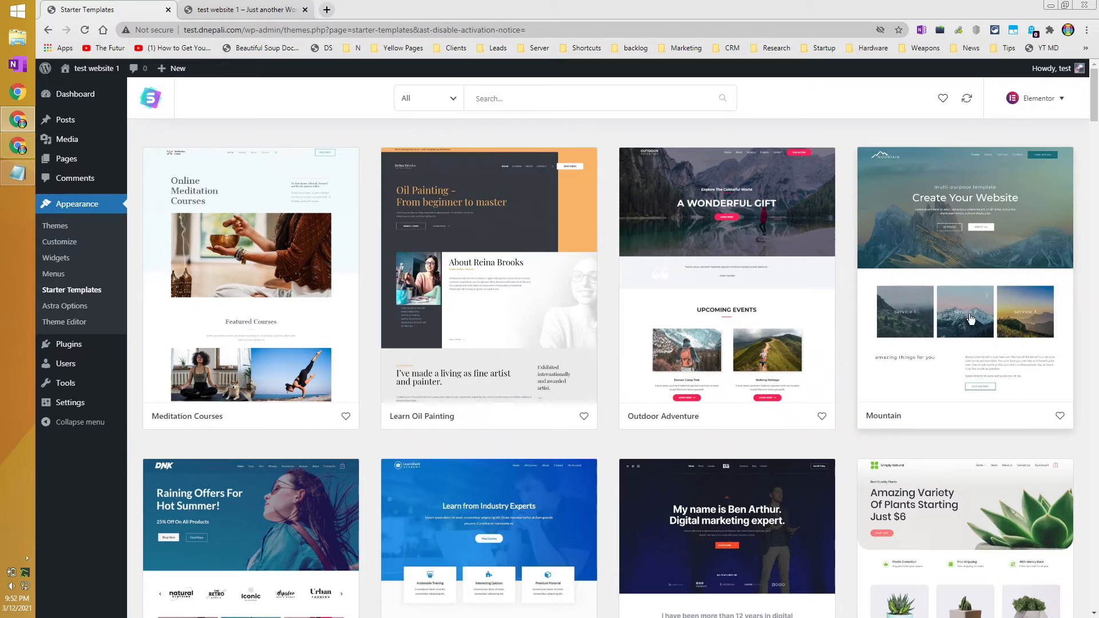
Preview the Mountain template's About, Services and Contact pages, then choose Import Complete Site.
{"action": "left_click", "coordinate": [962, 236]}
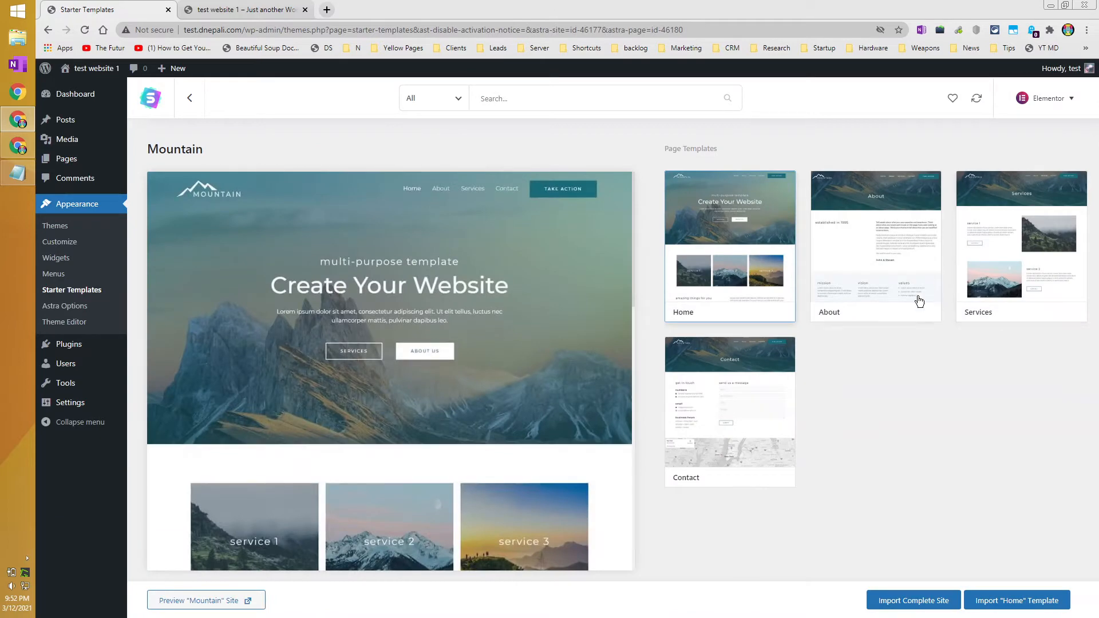
{"action": "left_click", "coordinate": [860, 234]}
{"action": "left_click", "coordinate": [990, 238]}
{"action": "left_click", "coordinate": [782, 392]}
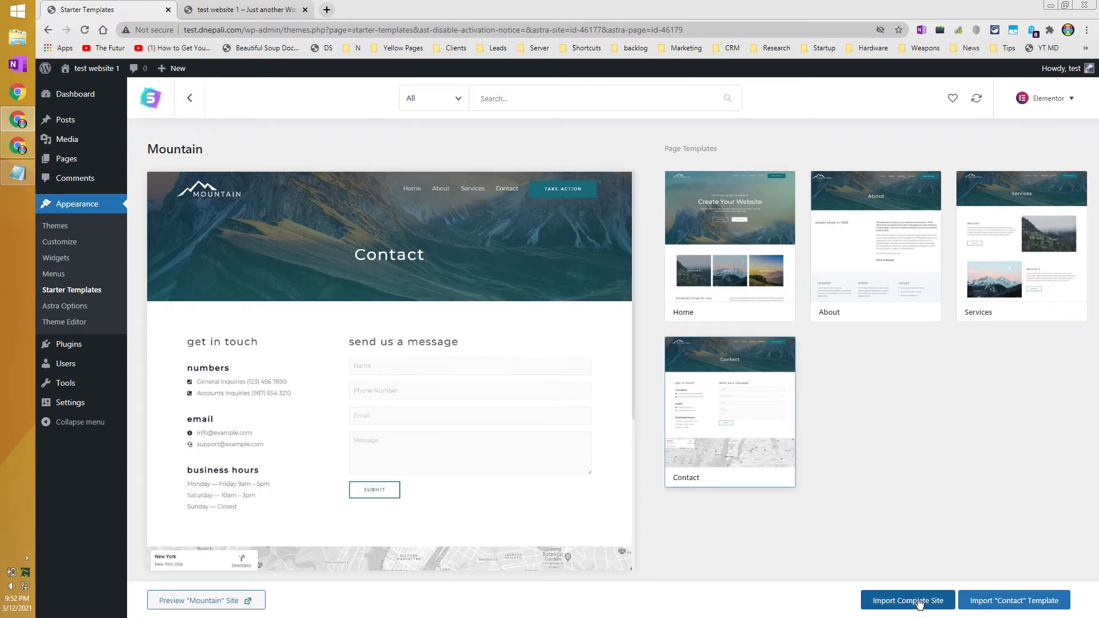
{"action": "left_click", "coordinate": [905, 605]}
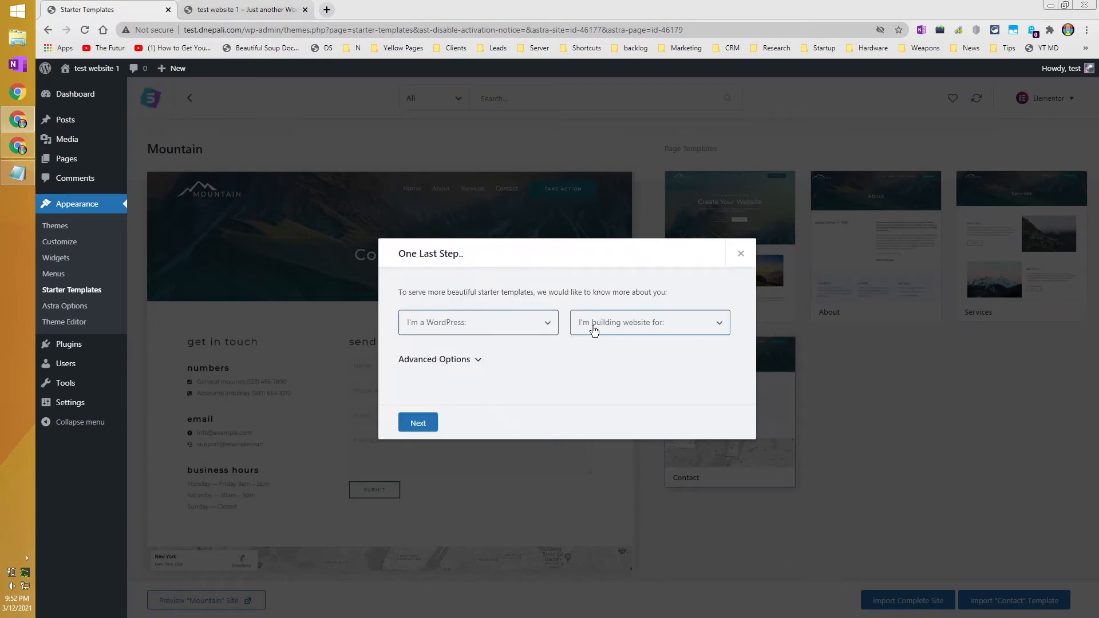
Answer the questionnaire with Myself/My company and Intermediate, then skip the details form.
{"action": "left_click", "coordinate": [612, 333]}
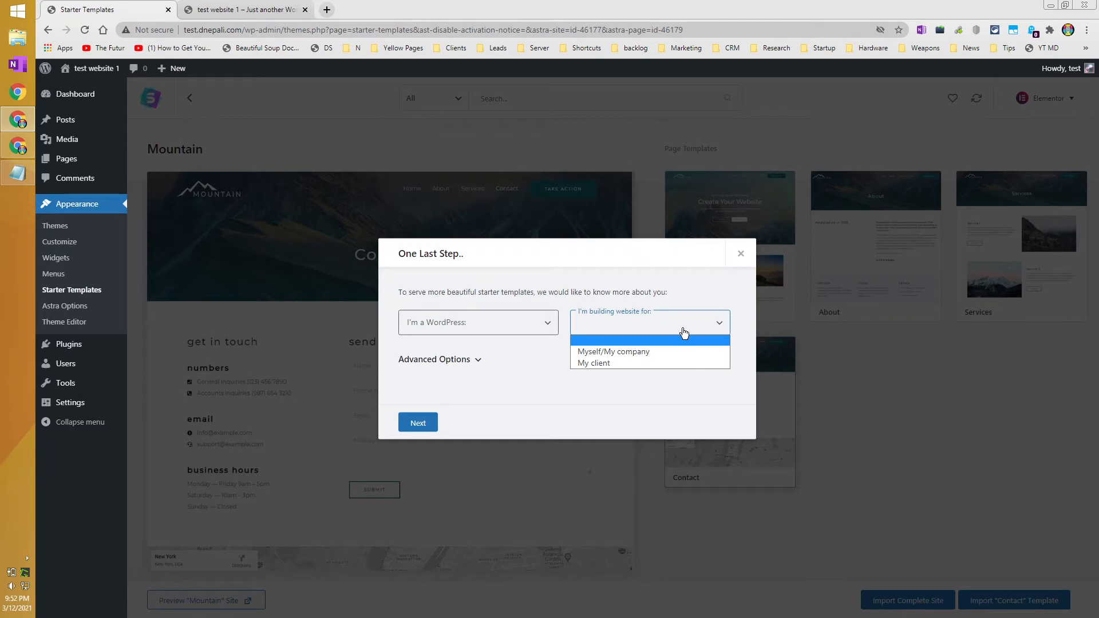
{"action": "left_click", "coordinate": [638, 352]}
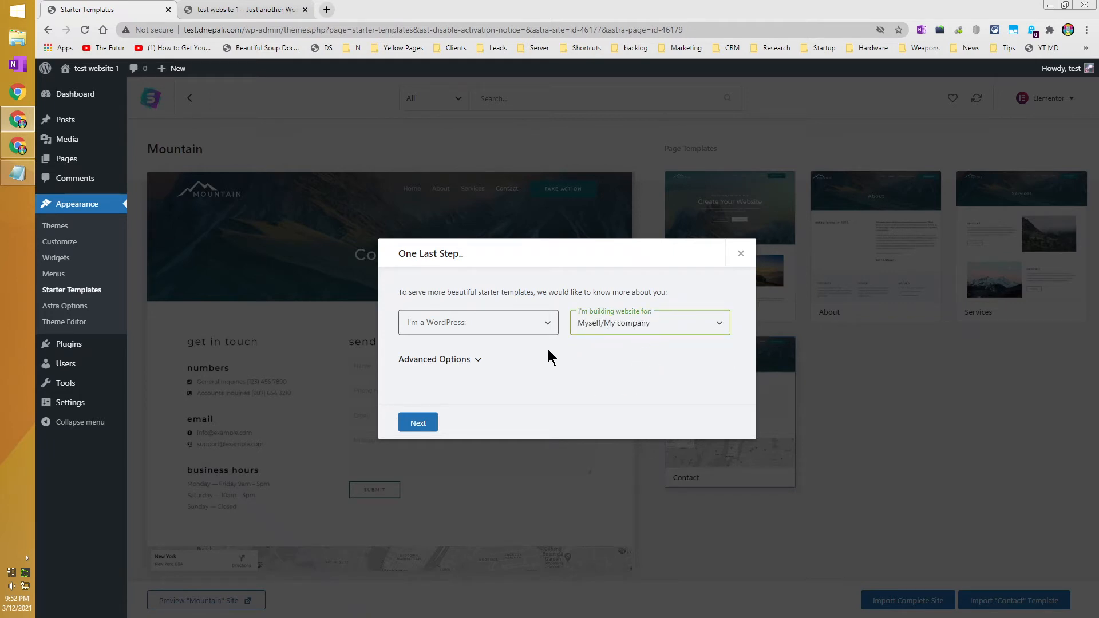
{"action": "left_click", "coordinate": [419, 415]}
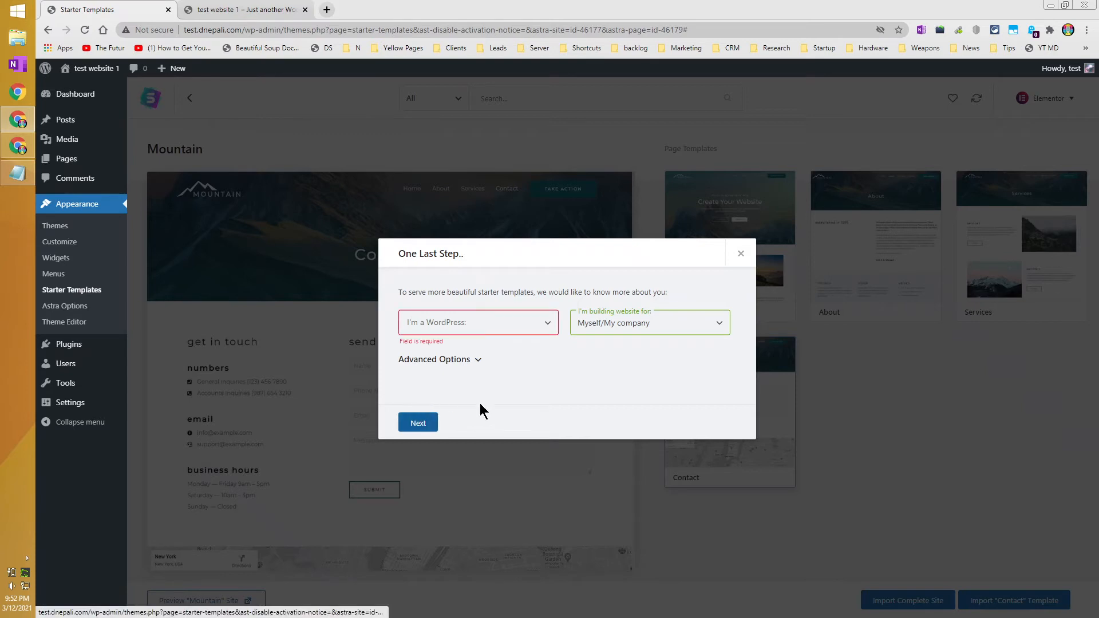
{"action": "left_click", "coordinate": [474, 333]}
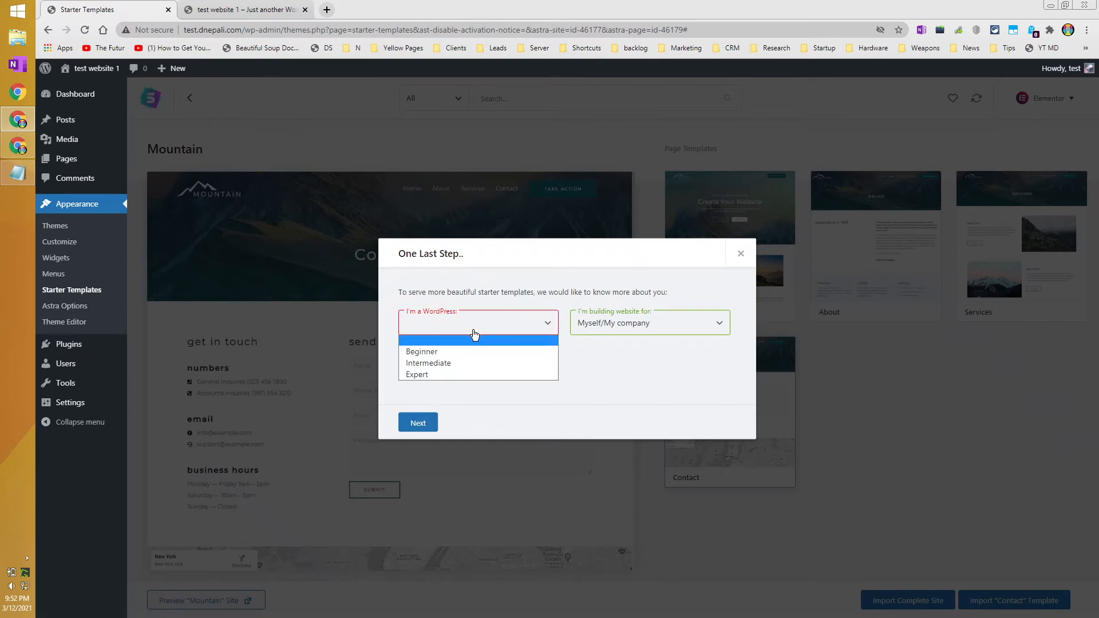
{"action": "left_click", "coordinate": [453, 364]}
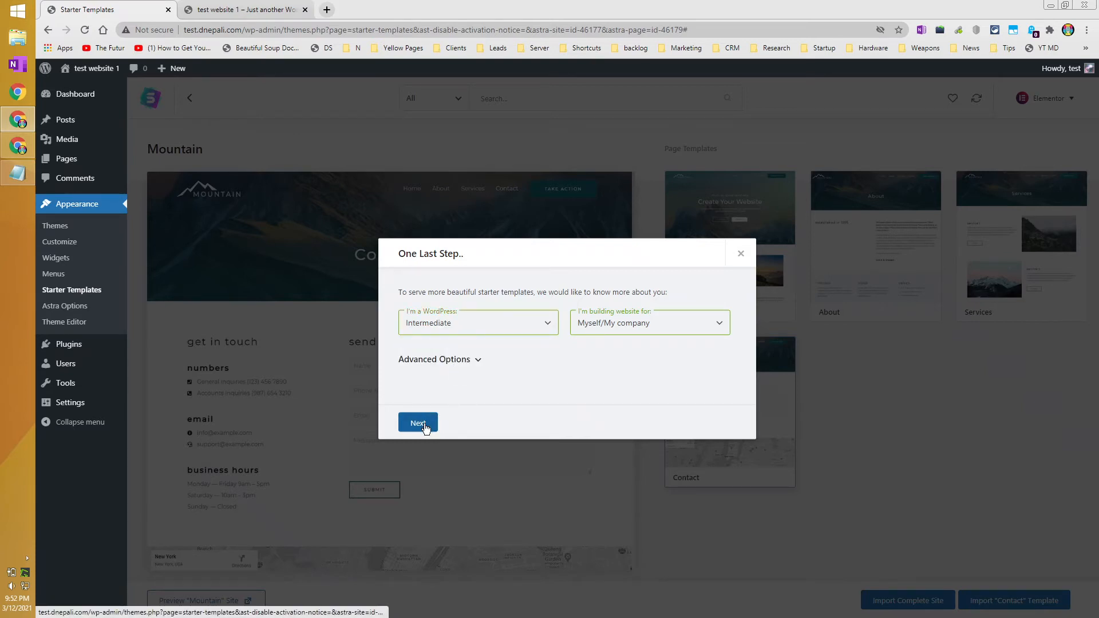
{"action": "left_click", "coordinate": [423, 424]}
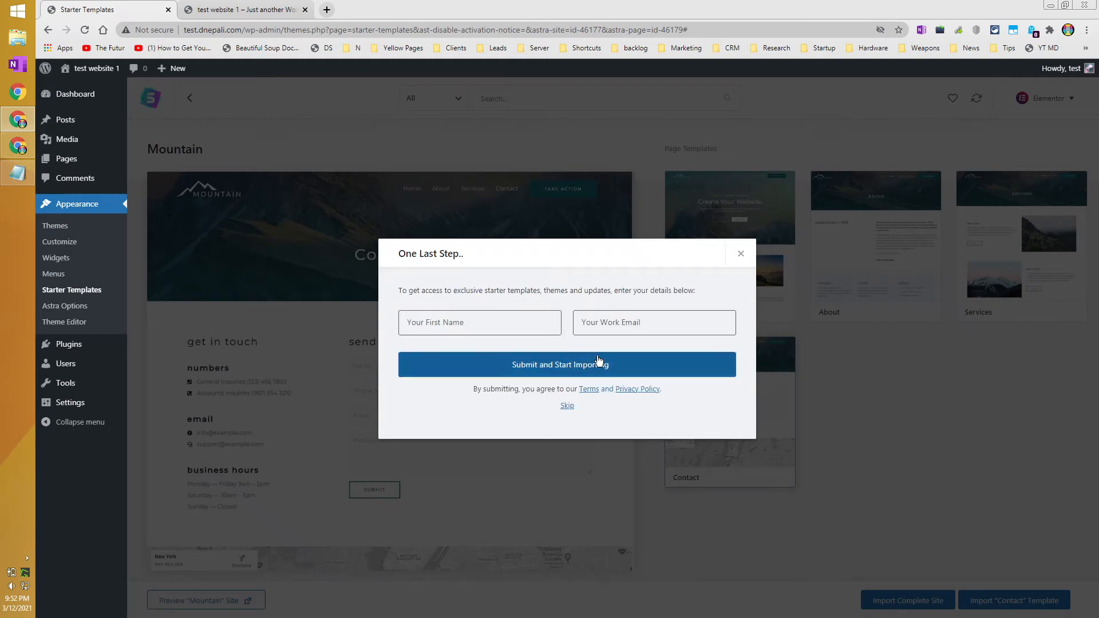
{"action": "left_click", "coordinate": [567, 406]}
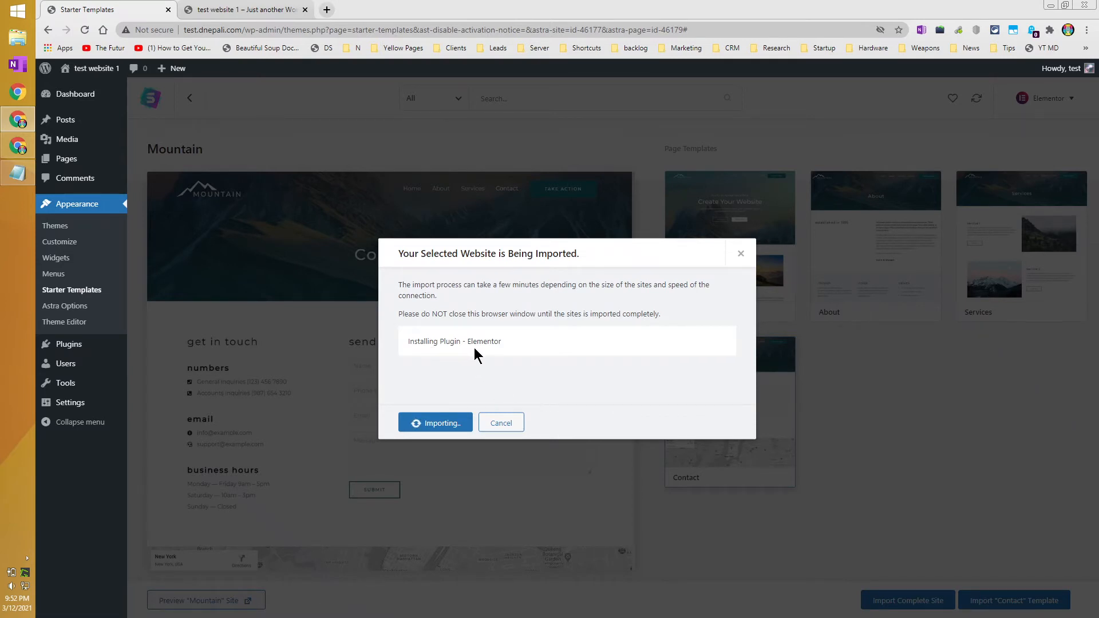
Hide Chrome's bookmarks bar via Bookmarks > Show bookmarks bar while the Mountain import finishes.
{"action": "left_click_drag", "start_coordinate": [515, 347], "coordinate": [408, 343]}
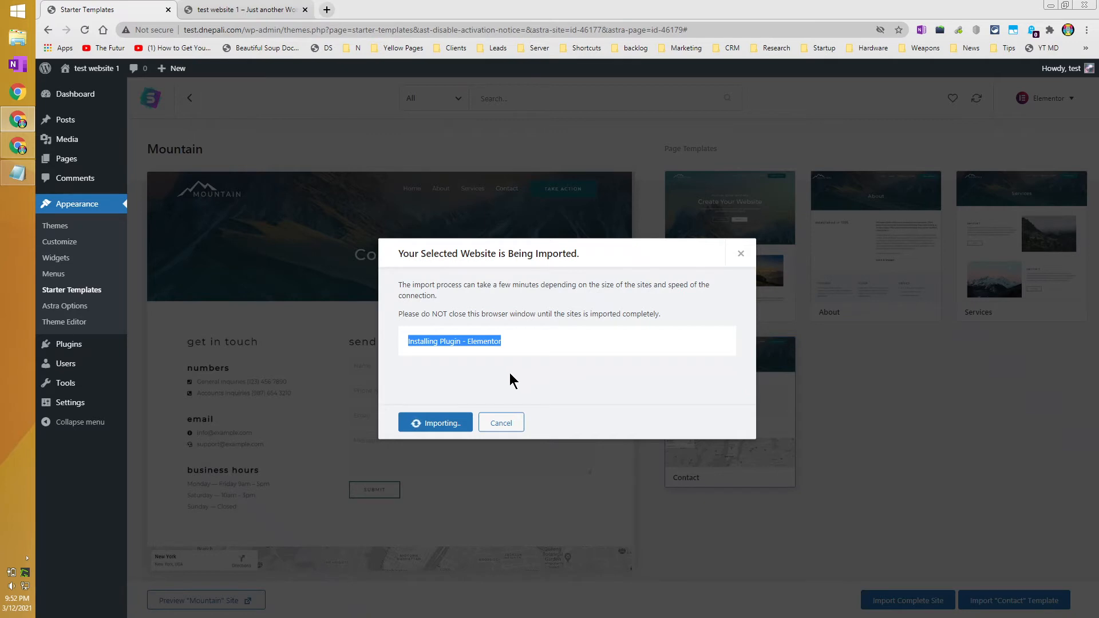
{"action": "left_click", "coordinate": [545, 343]}
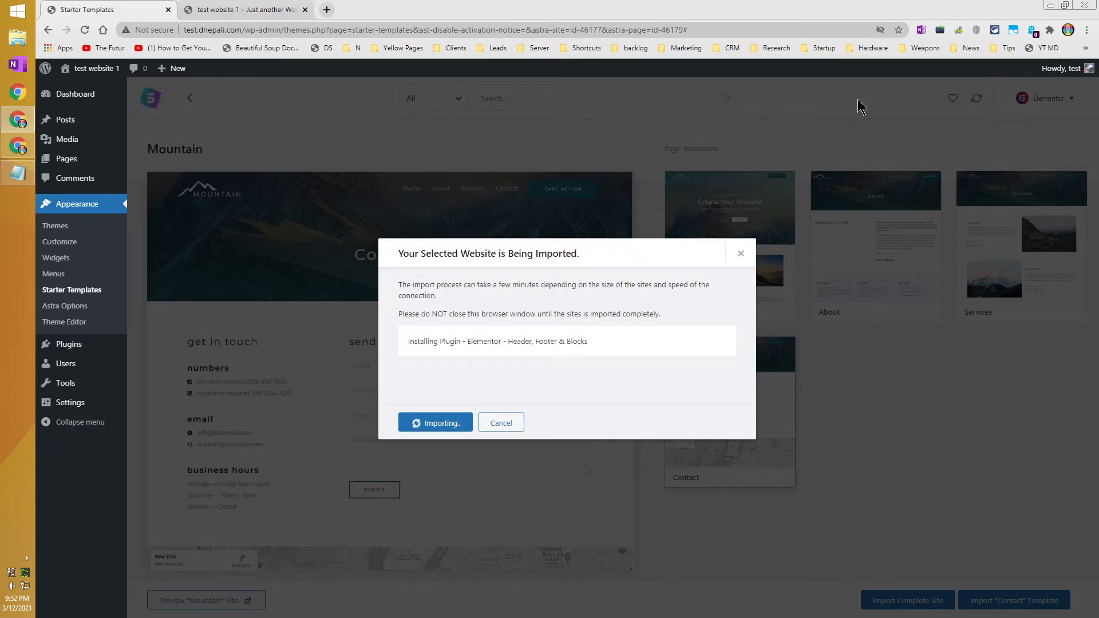
{"action": "left_click", "coordinate": [1087, 30]}
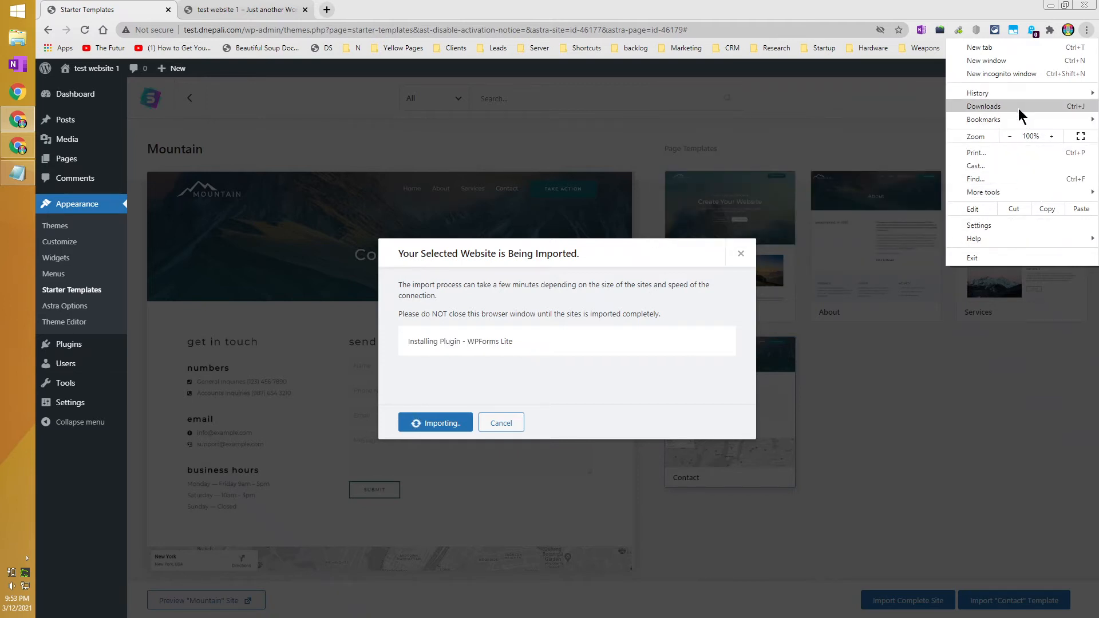
{"action": "mouse_move", "coordinate": [1021, 119]}
{"action": "left_click", "coordinate": [841, 153]}
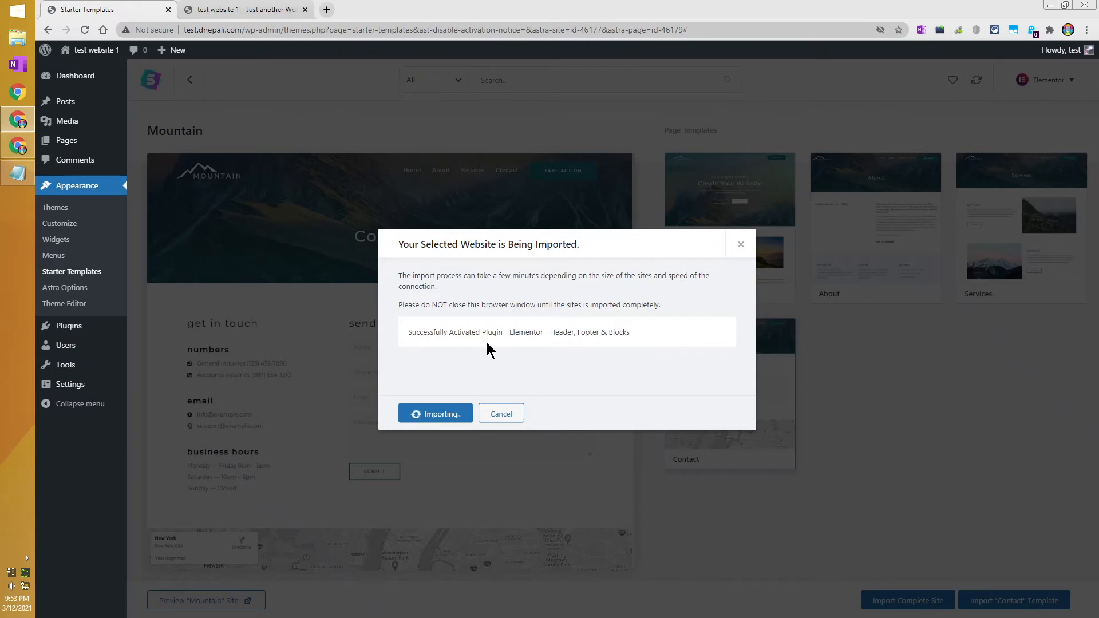
{"action": "left_click_drag", "start_coordinate": [450, 335], "coordinate": [622, 335]}
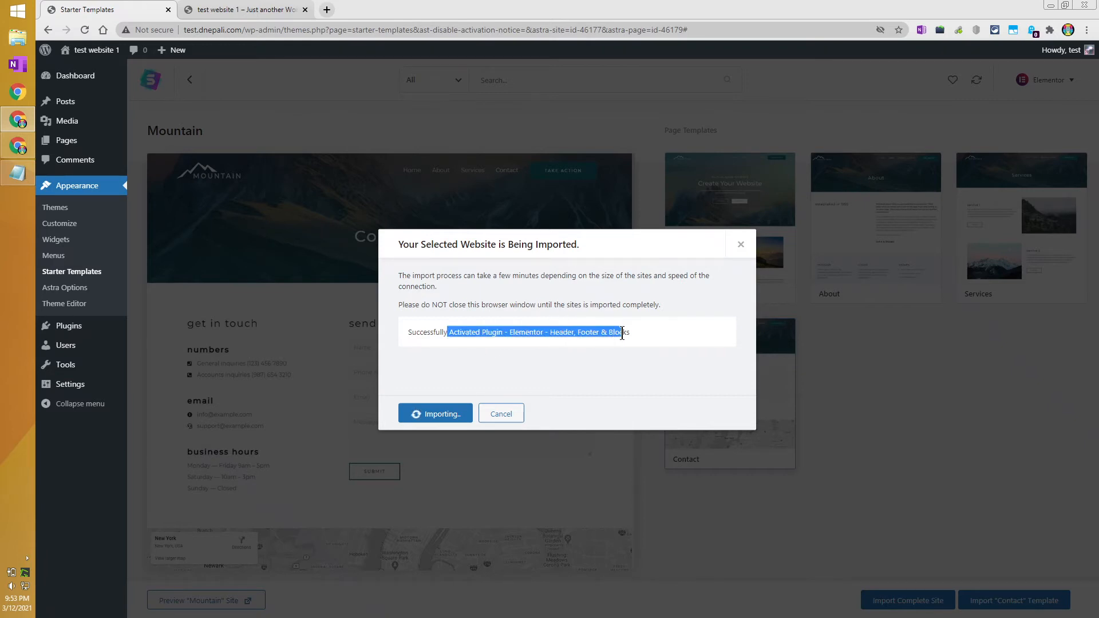
{"action": "left_click", "coordinate": [620, 338]}
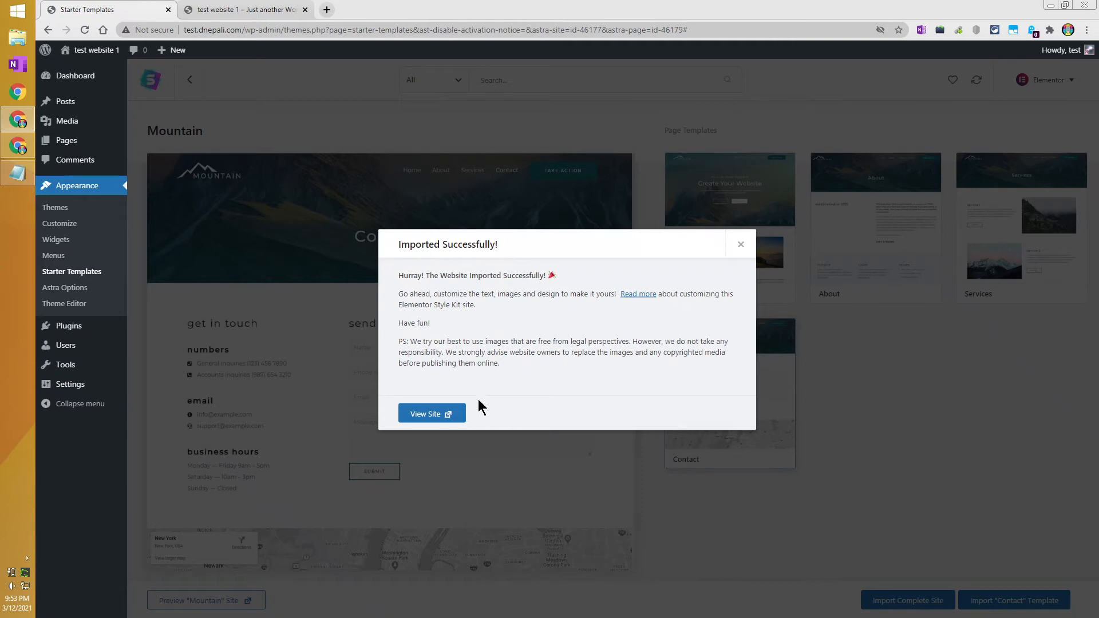
Open the imported Mountain site in a new tab and scroll its home page.
{"action": "left_click", "coordinate": [448, 413]}
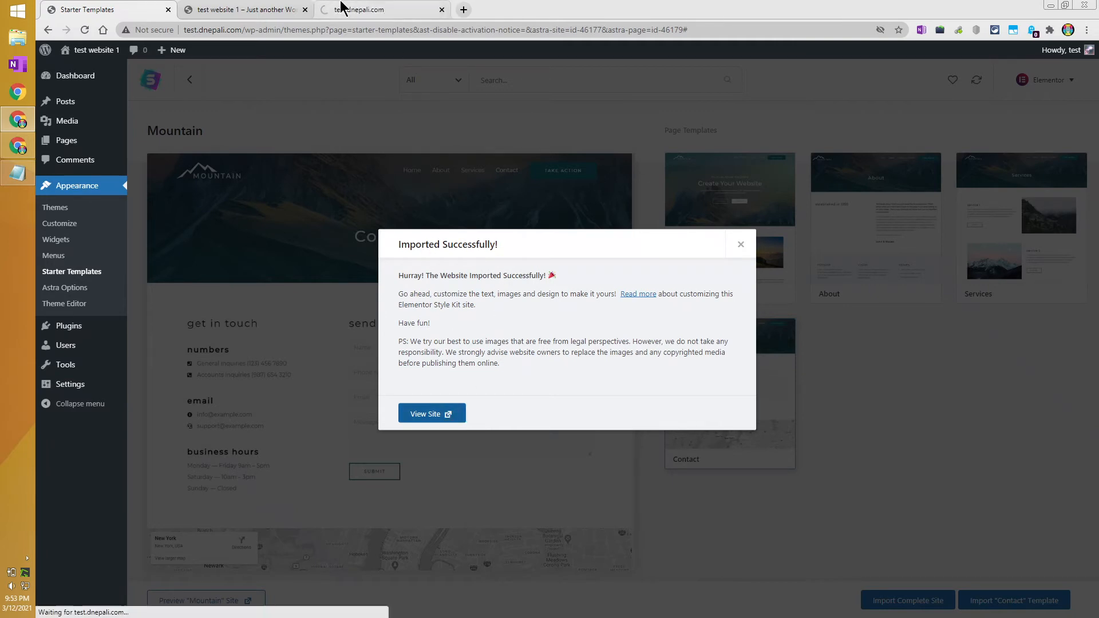
{"action": "left_click", "coordinate": [341, 7]}
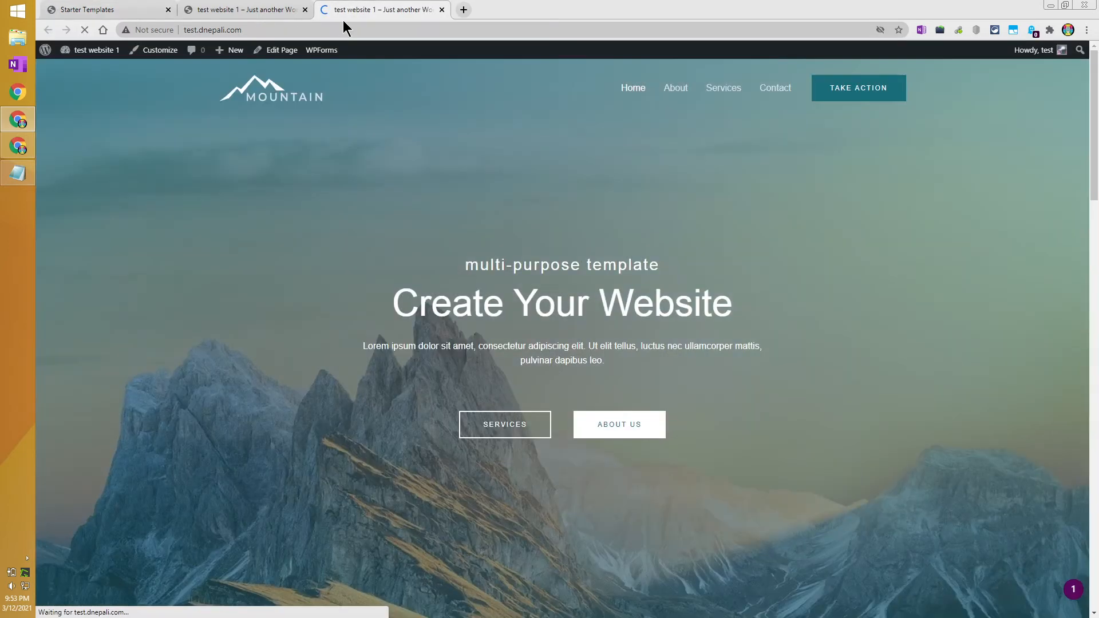
{"action": "scroll", "coordinate": [596, 290], "scroll_direction": "down", "scroll_amount": 6}
{"action": "scroll", "coordinate": [595, 291], "scroll_direction": "down", "scroll_amount": 10}
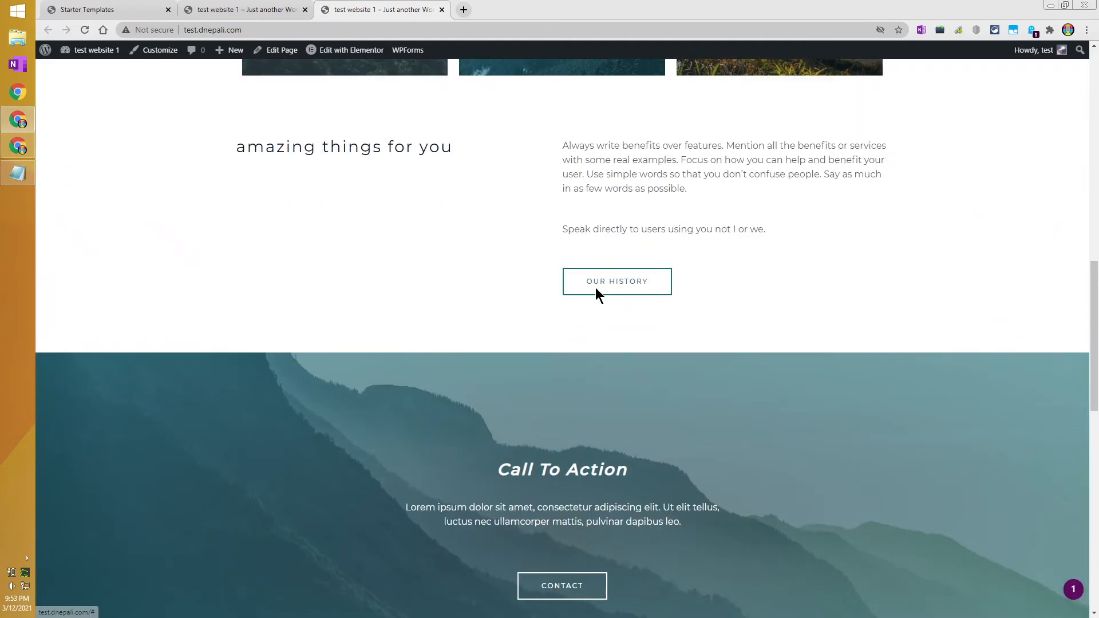
Compare it with the older blog tab, then review the Mountain home page again.
{"action": "left_click", "coordinate": [284, 11]}
{"action": "scroll", "coordinate": [788, 352], "scroll_direction": "down", "scroll_amount": 2}
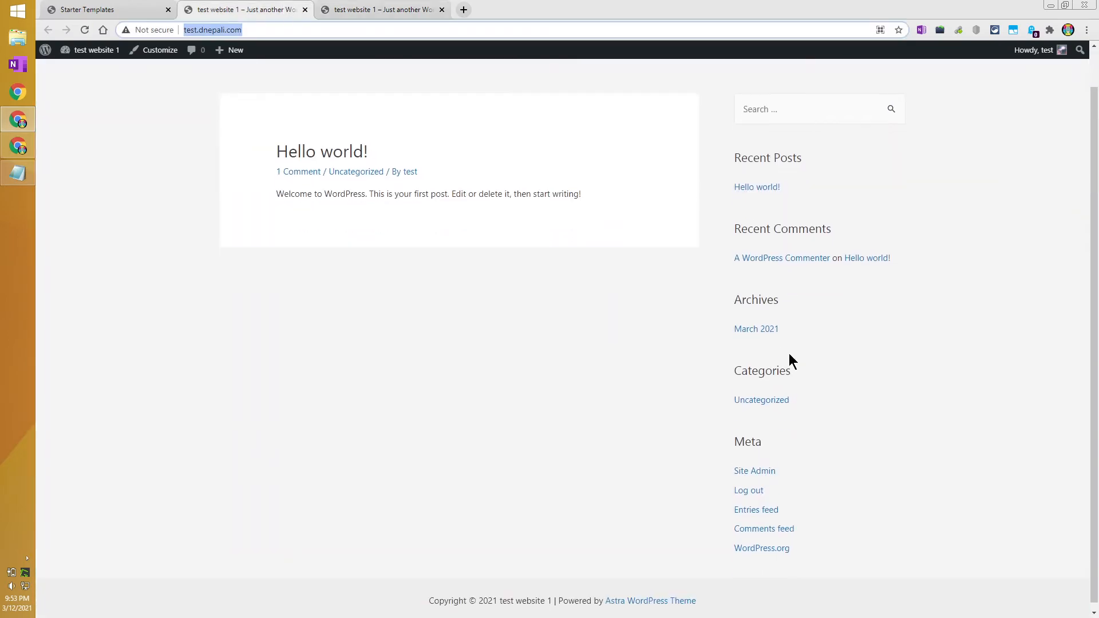
{"action": "scroll", "coordinate": [788, 355], "scroll_direction": "up", "scroll_amount": 2}
{"action": "left_click", "coordinate": [377, 10]}
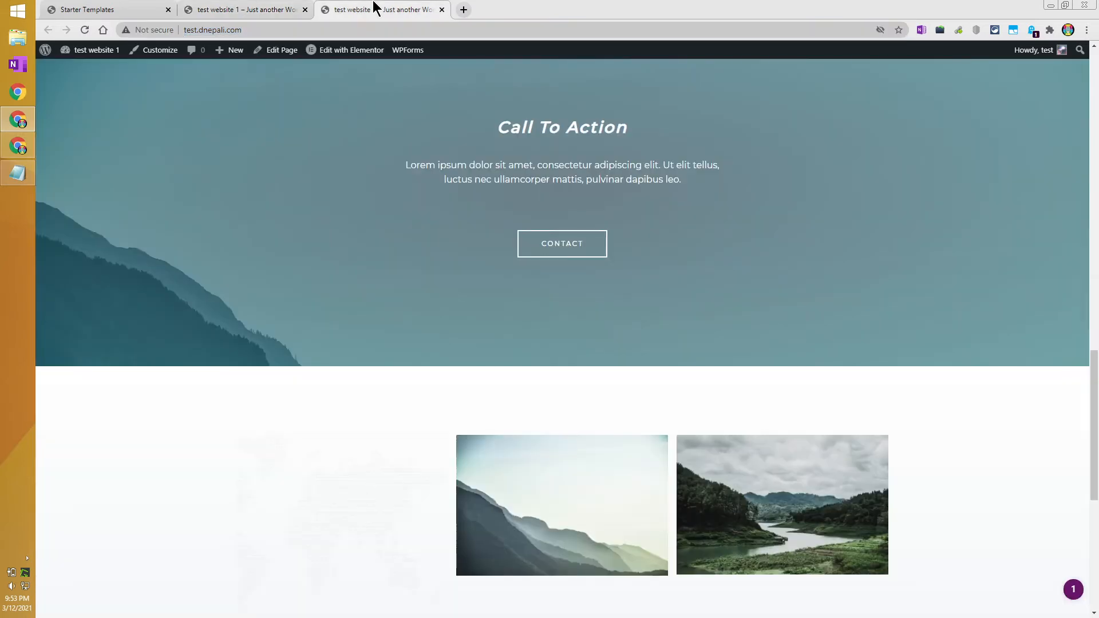
{"action": "scroll", "coordinate": [622, 238], "scroll_direction": "up", "scroll_amount": 20}
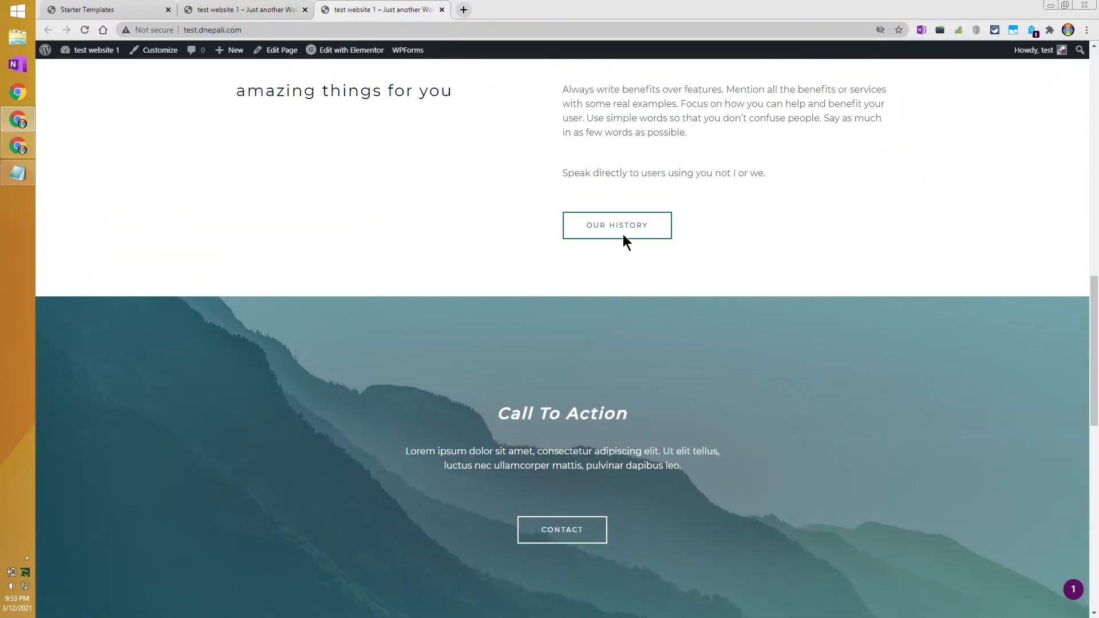
{"action": "scroll", "coordinate": [624, 234], "scroll_direction": "up", "scroll_amount": 1}
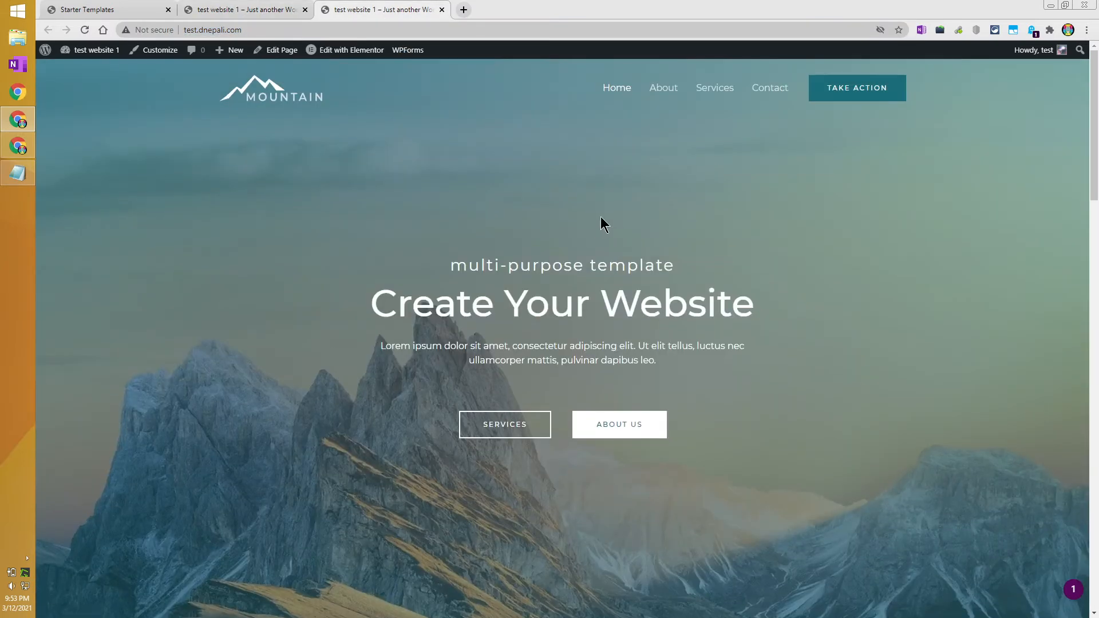
{"action": "scroll", "coordinate": [801, 409], "scroll_direction": "down", "scroll_amount": 20}
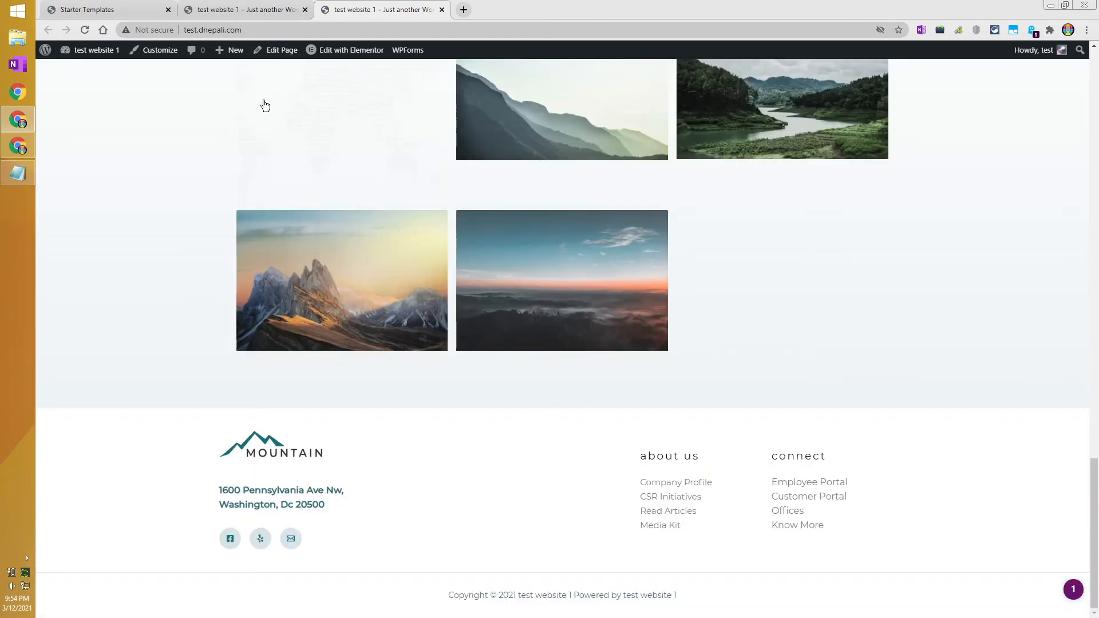
{"action": "scroll", "coordinate": [289, 181], "scroll_direction": "up", "scroll_amount": 10}
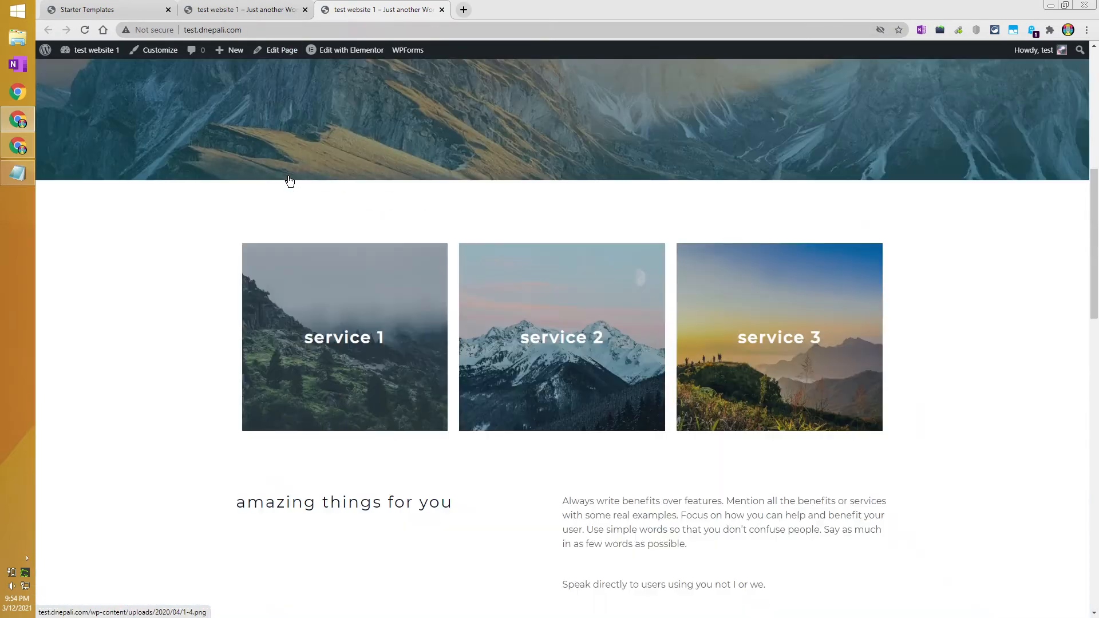
{"action": "scroll", "coordinate": [290, 181], "scroll_direction": "up", "scroll_amount": 8}
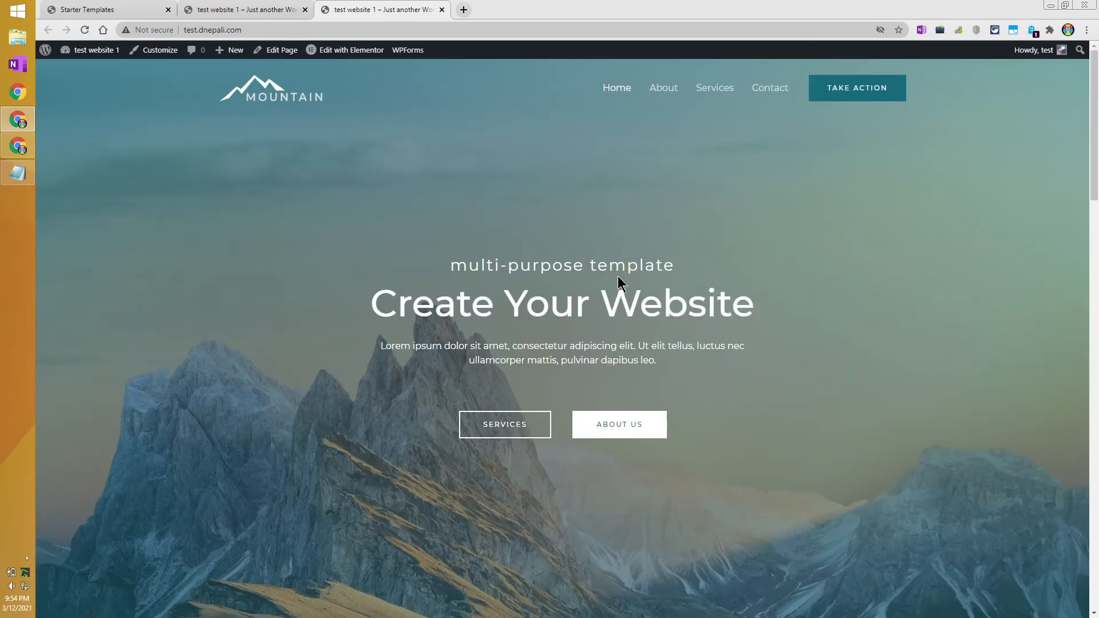
{"action": "mouse_move", "coordinate": [1094, 106]}
{"action": "left_mouse_down"}
{"action": "mouse_move", "coordinate": [1092, 427]}
{"action": "mouse_move", "coordinate": [1079, 518]}
{"action": "mouse_move", "coordinate": [1090, 94]}
{"action": "left_mouse_up"}
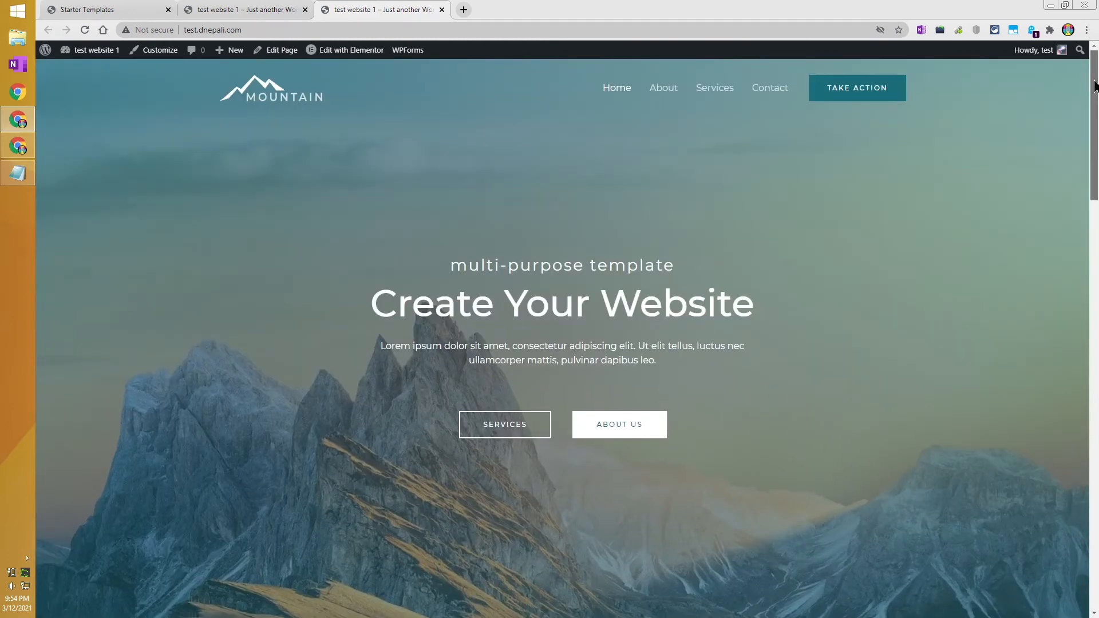
Open the site's About page and move the older site tab to the front.
{"action": "left_click", "coordinate": [668, 90]}
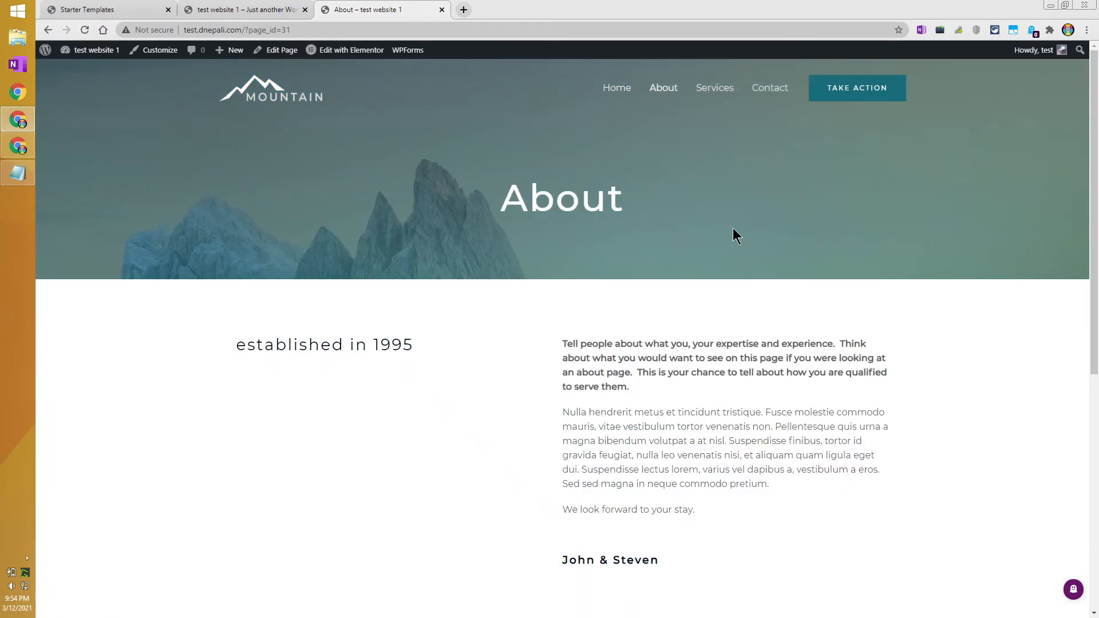
{"action": "left_click", "coordinate": [229, 8]}
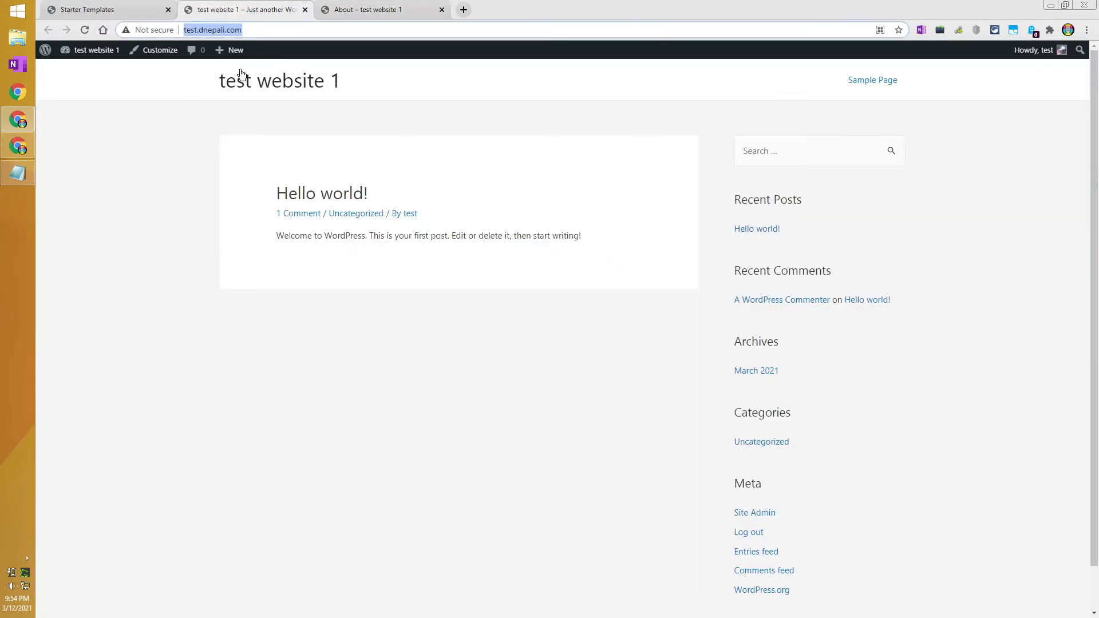
{"action": "scroll", "coordinate": [424, 149], "scroll_direction": "down", "scroll_amount": 1}
{"action": "scroll", "coordinate": [443, 152], "scroll_direction": "up", "scroll_amount": 1}
{"action": "left_click_drag", "start_coordinate": [256, 15], "coordinate": [115, 12]}
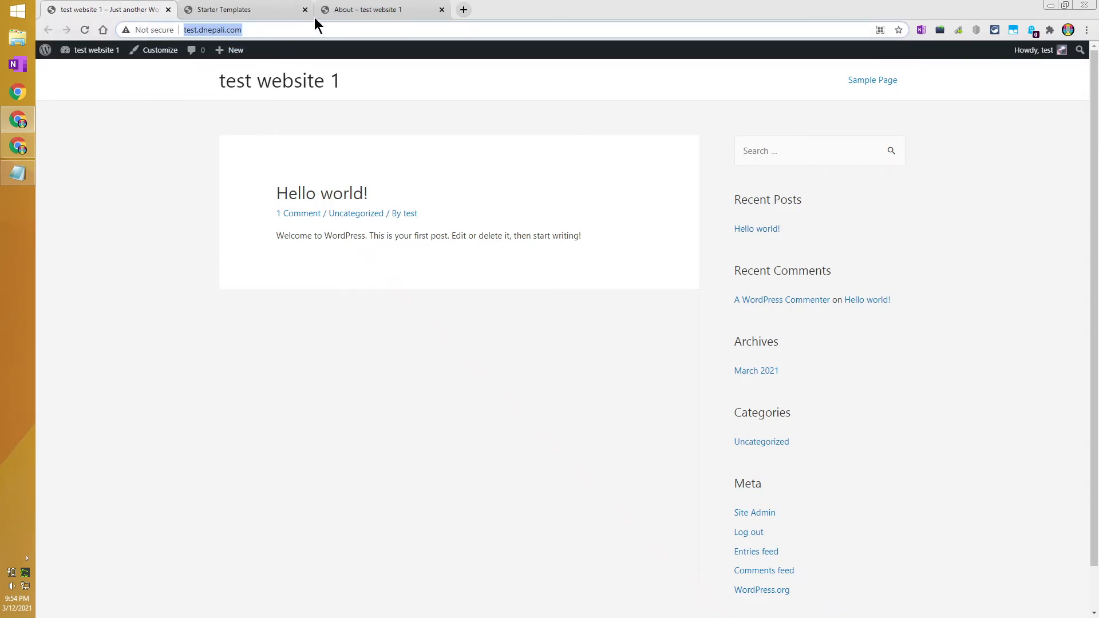
{"action": "left_click", "coordinate": [333, 16]}
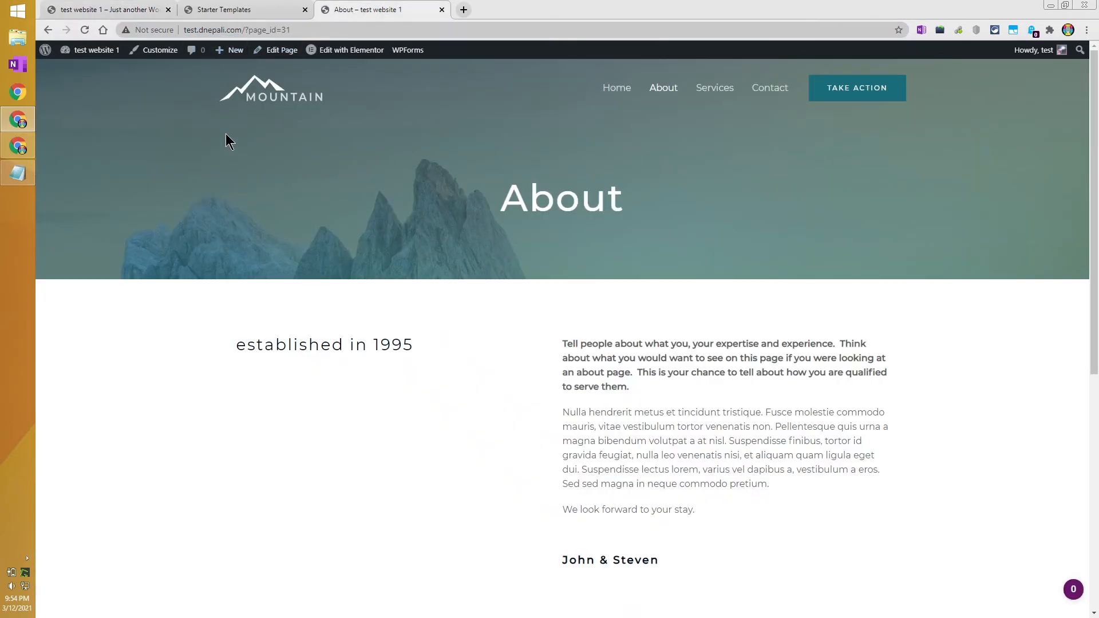
Reload the older tab to show the Mountain home page and close the duplicate tab.
{"action": "left_click", "coordinate": [109, 10]}
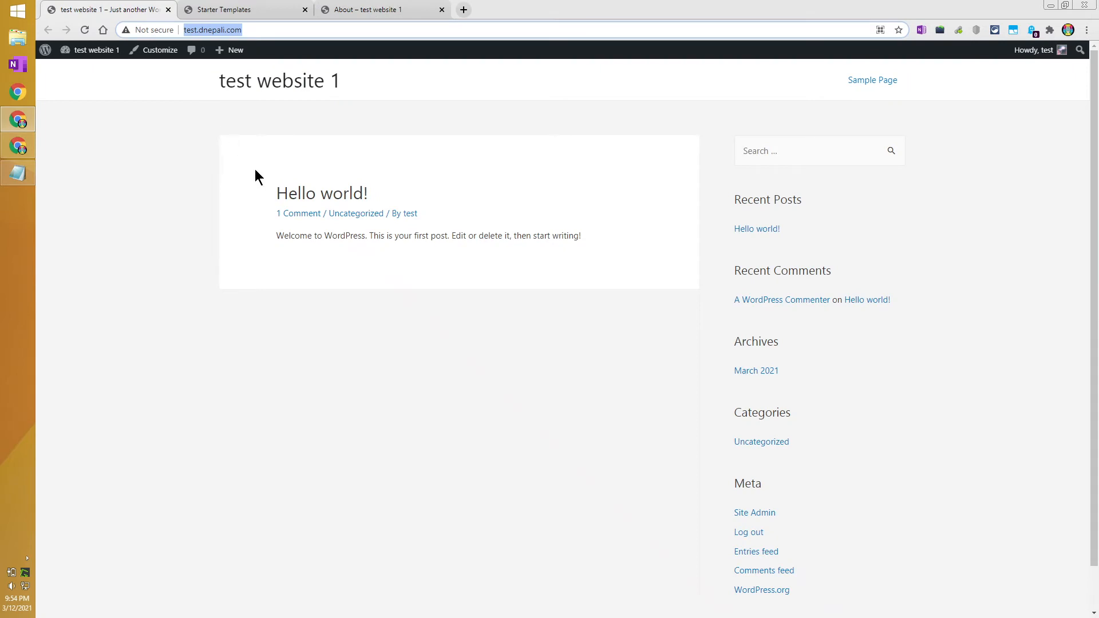
{"action": "key", "text": "Return"}
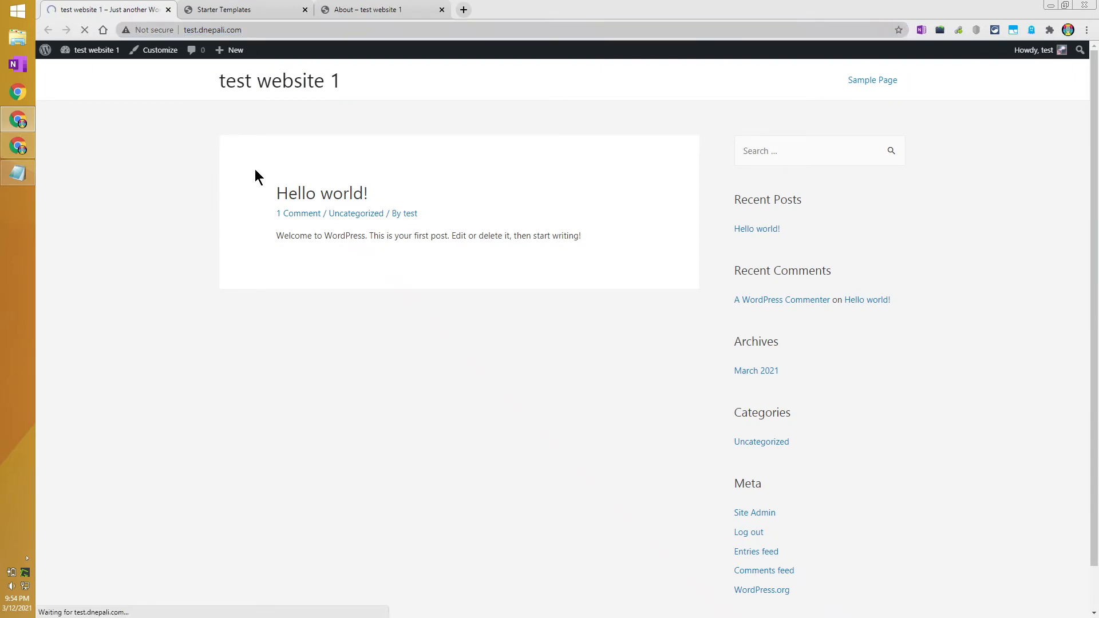
{"action": "scroll", "coordinate": [482, 252], "scroll_direction": "down", "scroll_amount": 10}
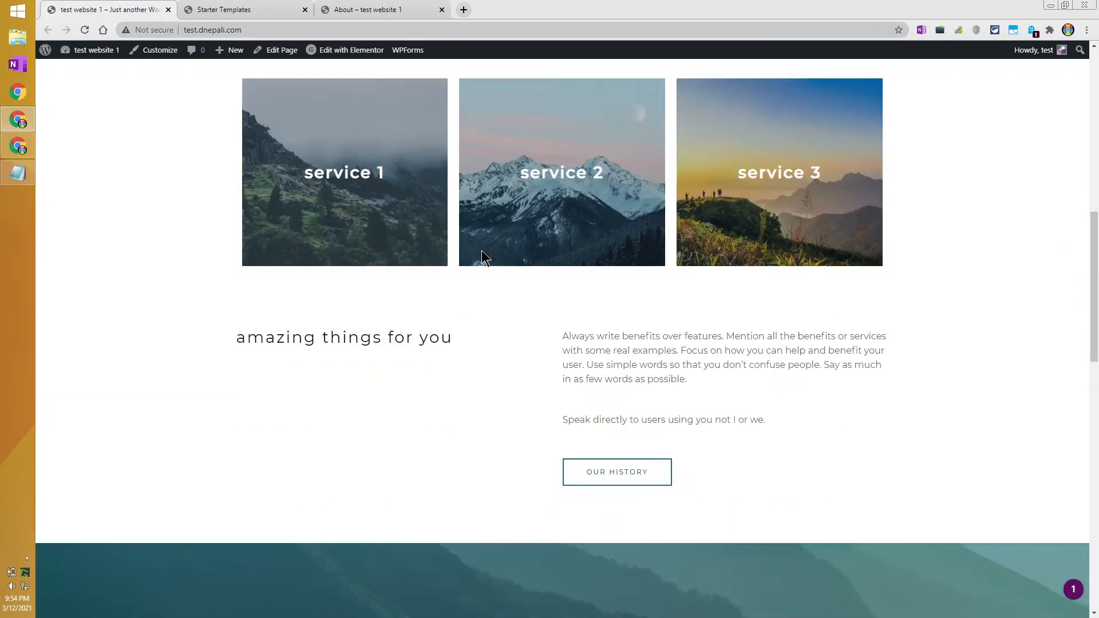
{"action": "scroll", "coordinate": [482, 252], "scroll_direction": "down", "scroll_amount": 3}
{"action": "scroll", "coordinate": [482, 251], "scroll_direction": "up", "scroll_amount": 10}
{"action": "left_click", "coordinate": [169, 9]}
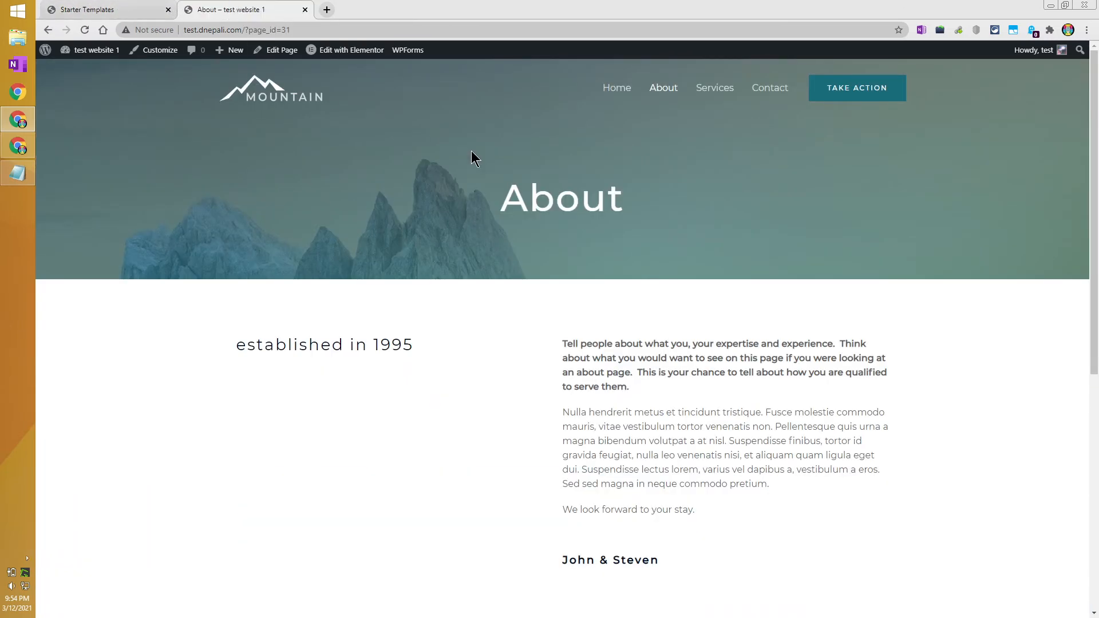
Go to Home, then the Contact page from the site's nav menu.
{"action": "left_click", "coordinate": [621, 88]}
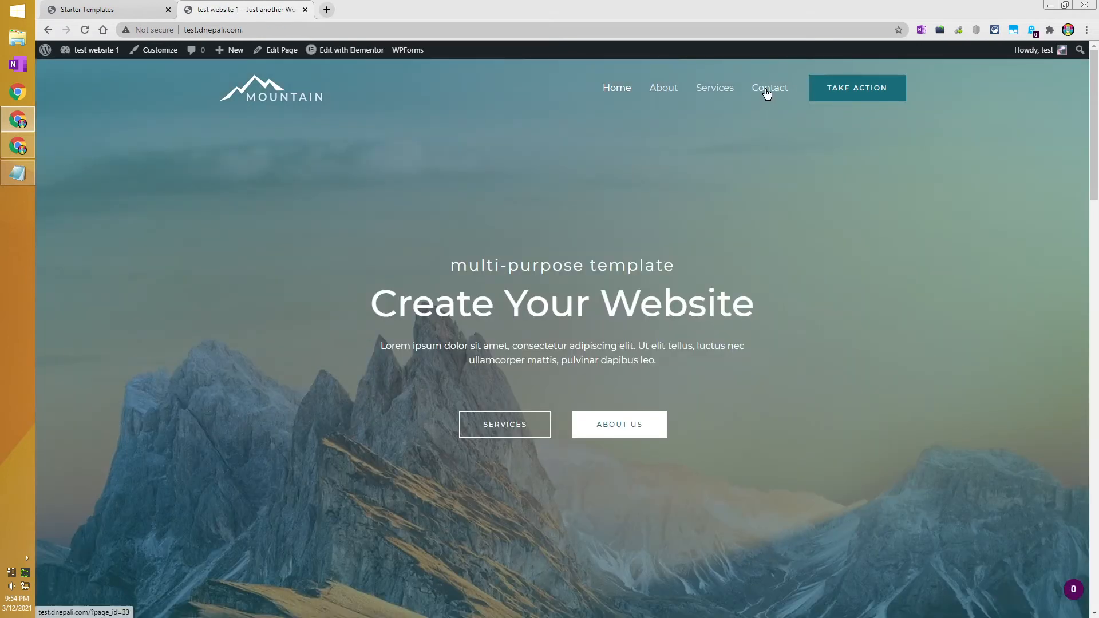
{"action": "left_click", "coordinate": [766, 91]}
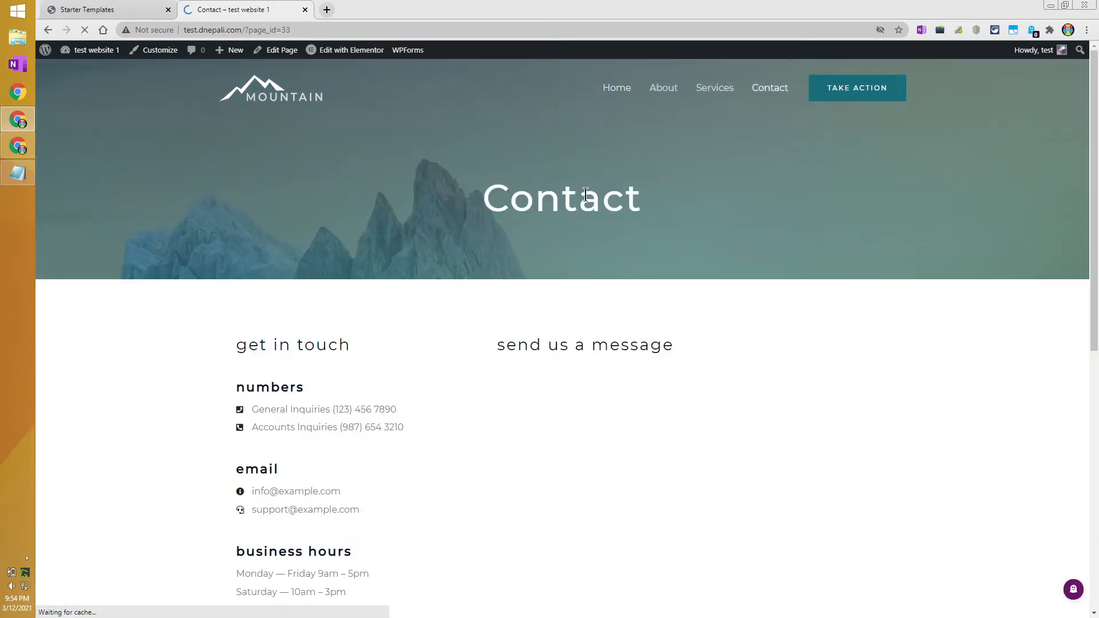
{"action": "scroll", "coordinate": [431, 273], "scroll_direction": "down", "scroll_amount": 9}
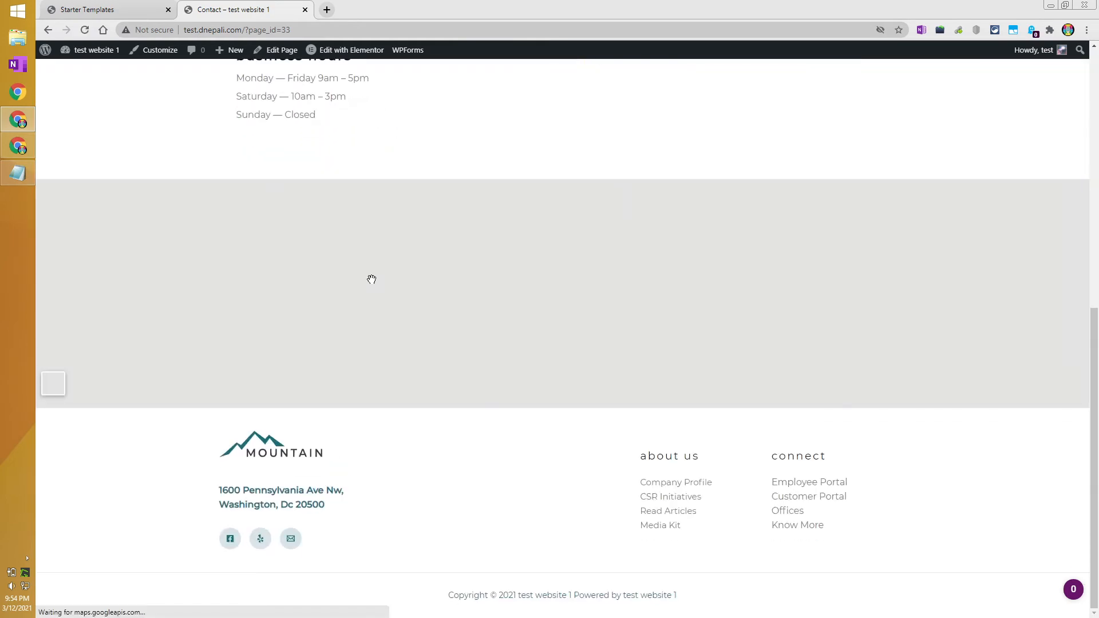
{"action": "scroll", "coordinate": [372, 279], "scroll_direction": "up", "scroll_amount": 8}
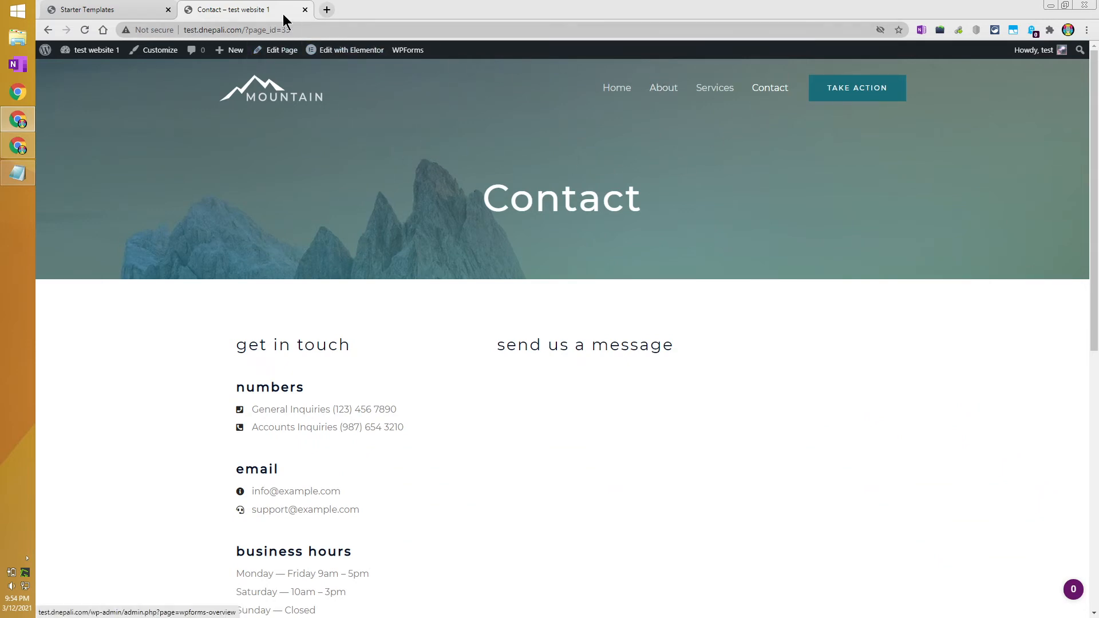
Dismiss the Imported Successfully message in the Starter Templates tab.
{"action": "mouse_move", "coordinate": [213, 49]}
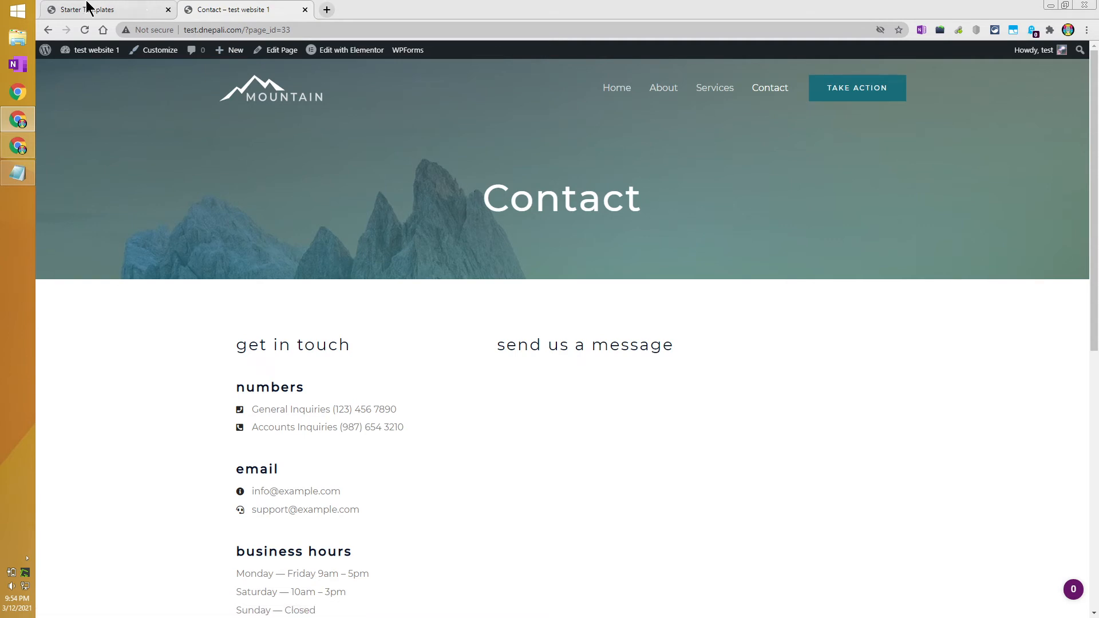
{"action": "left_click", "coordinate": [86, 10]}
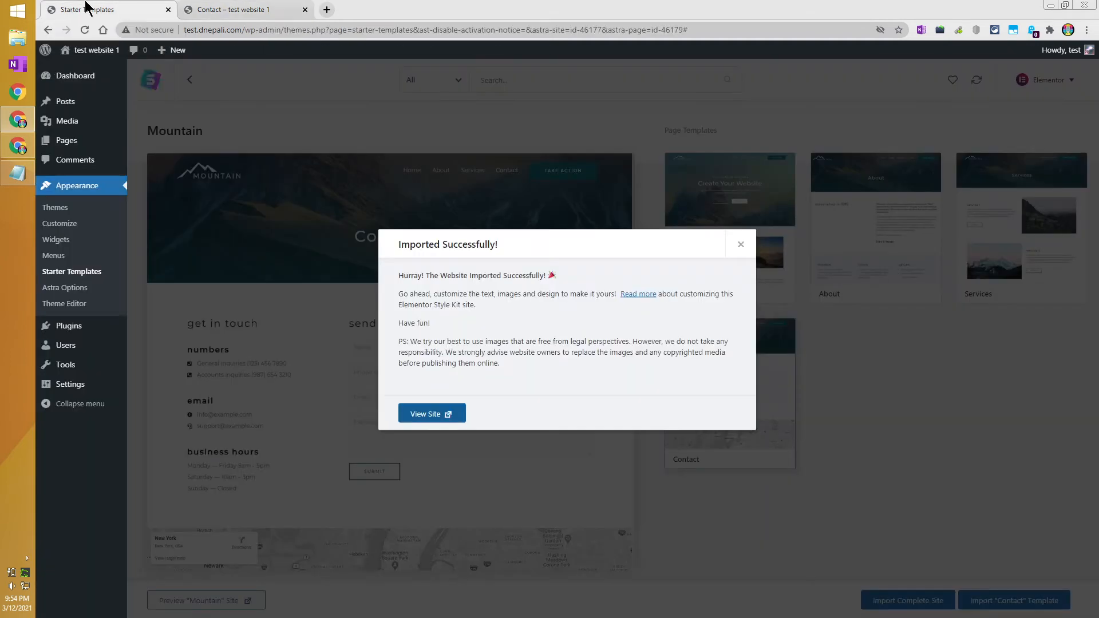
{"action": "left_click", "coordinate": [744, 246]}
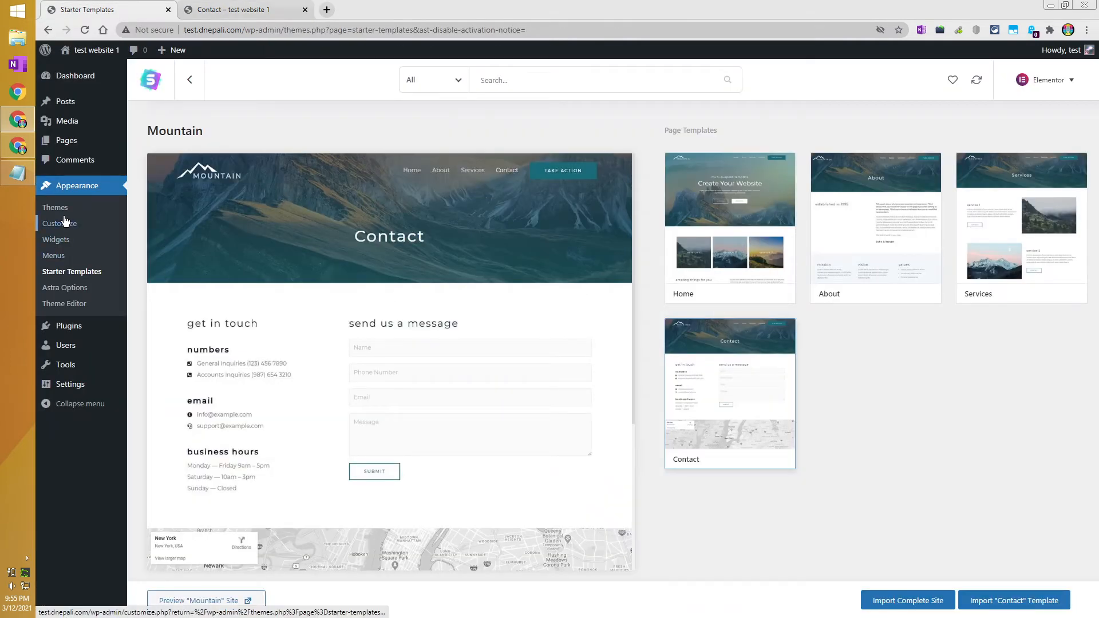
Review Installed Plugins and Appearance > Themes, then return to the Contact page tab.
{"action": "left_click", "coordinate": [83, 331]}
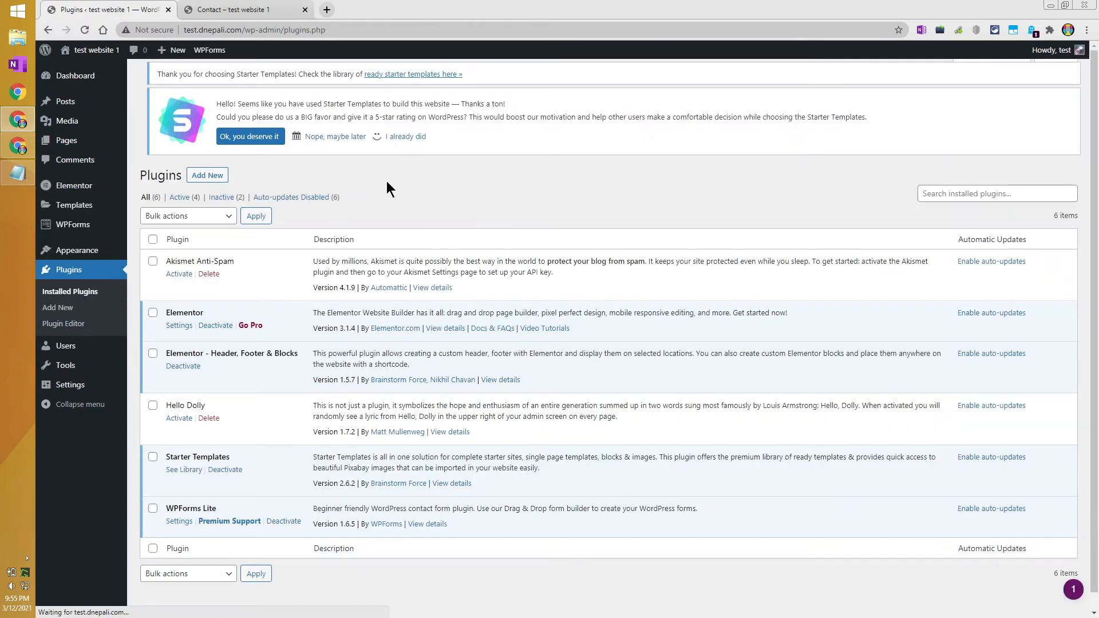
{"action": "scroll", "coordinate": [310, 263], "scroll_direction": "down", "scroll_amount": 1}
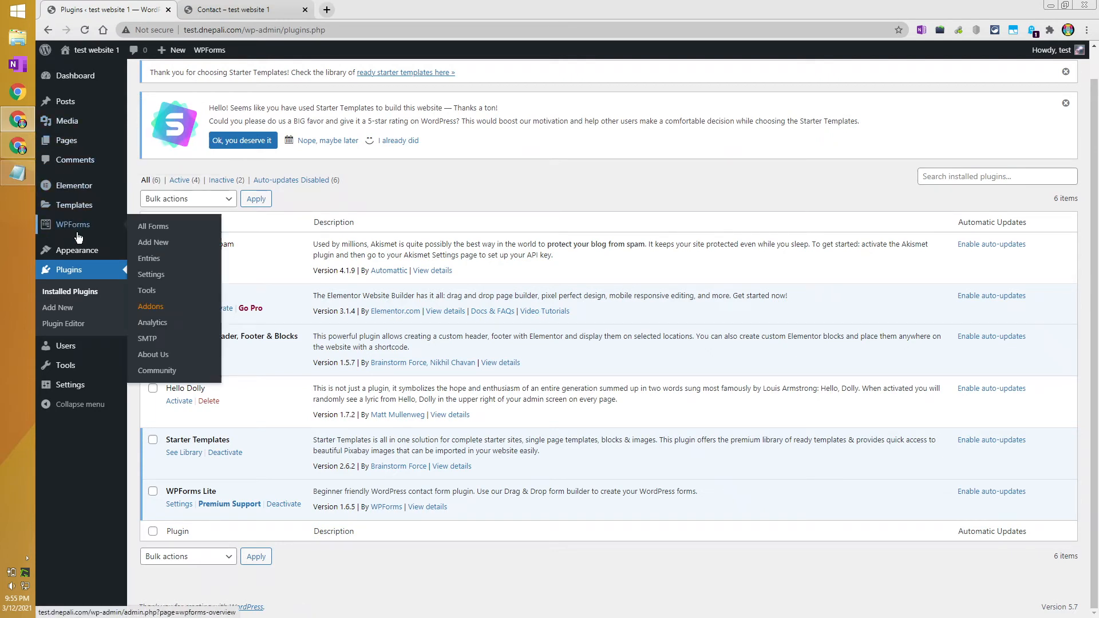
{"action": "left_click", "coordinate": [151, 261]}
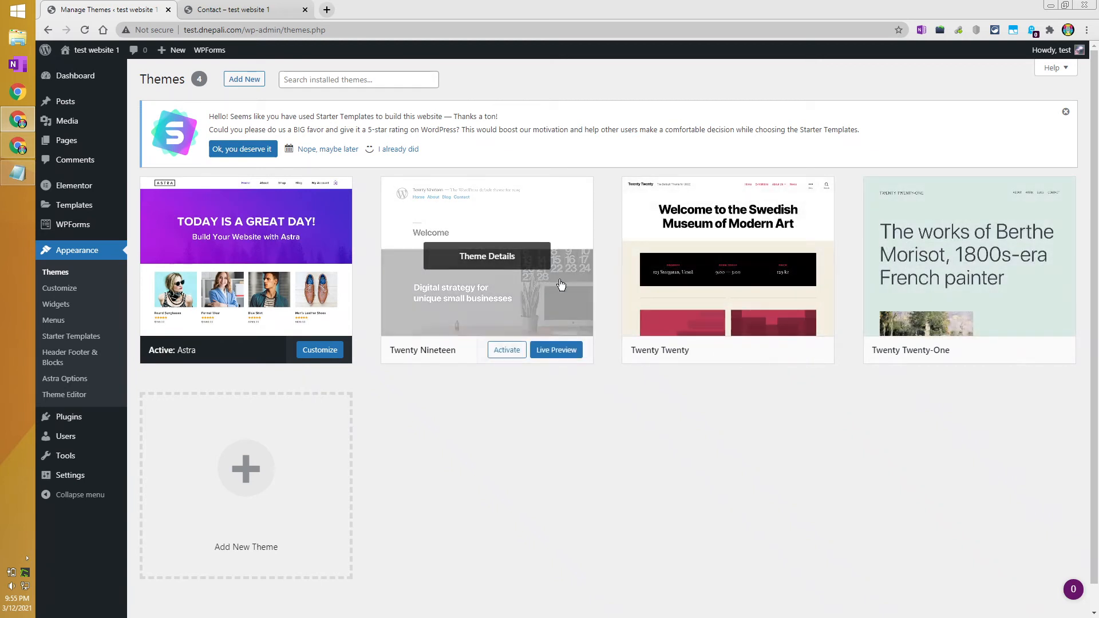
{"action": "left_click", "coordinate": [243, 8]}
Reload the Contact page and launch Edit with Elementor from the admin bar.
{"action": "scroll", "coordinate": [361, 283], "scroll_direction": "down", "scroll_amount": 3}
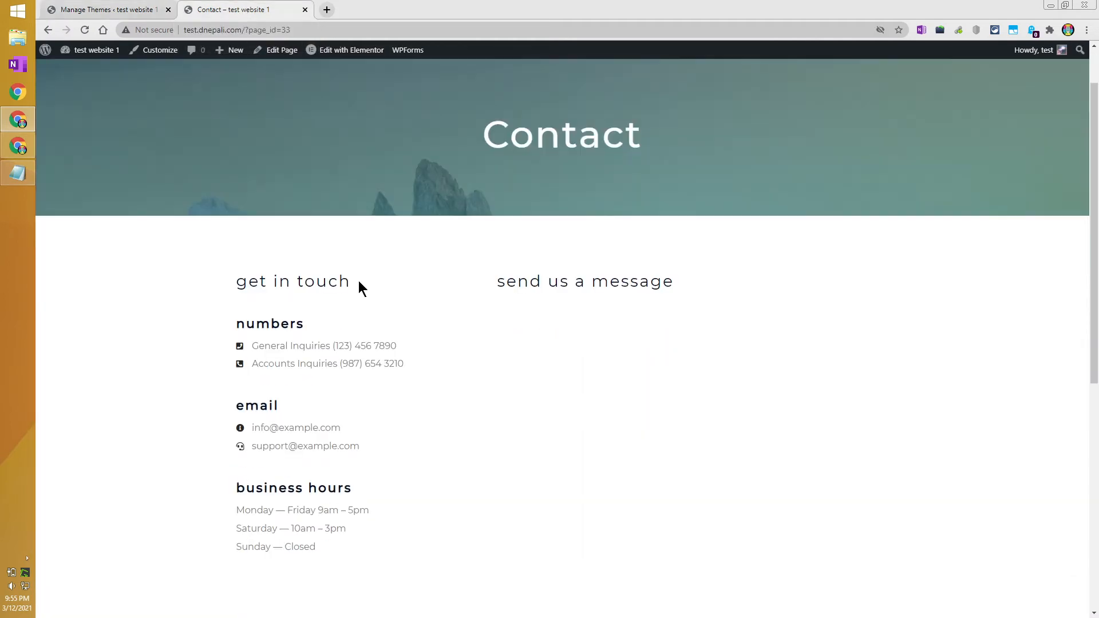
{"action": "scroll", "coordinate": [362, 284], "scroll_direction": "up", "scroll_amount": 3}
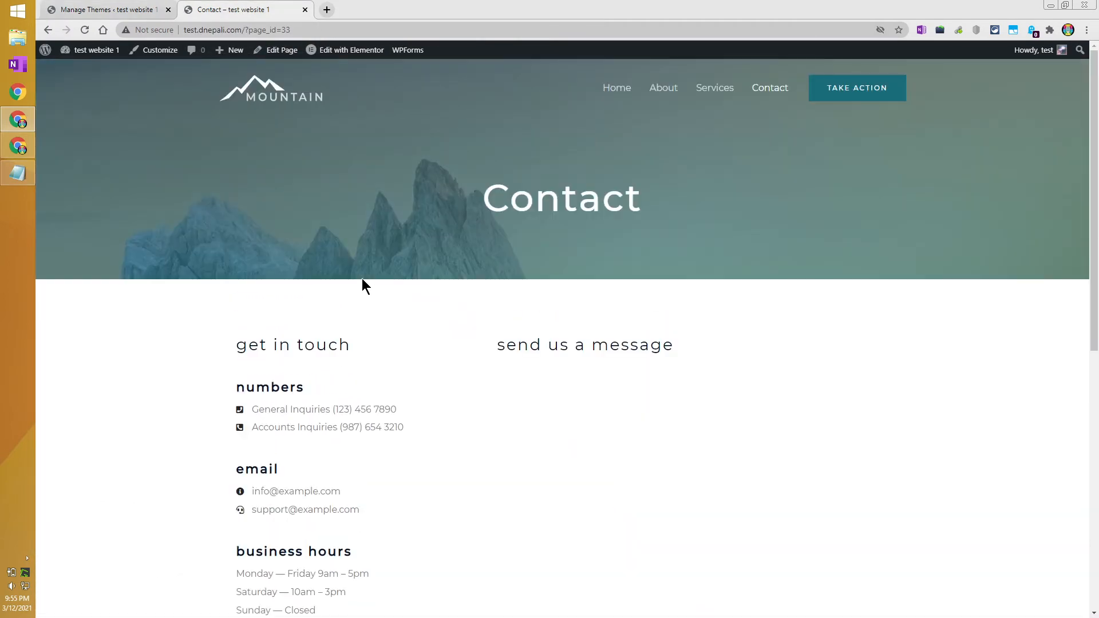
{"action": "mouse_move", "coordinate": [328, 59]}
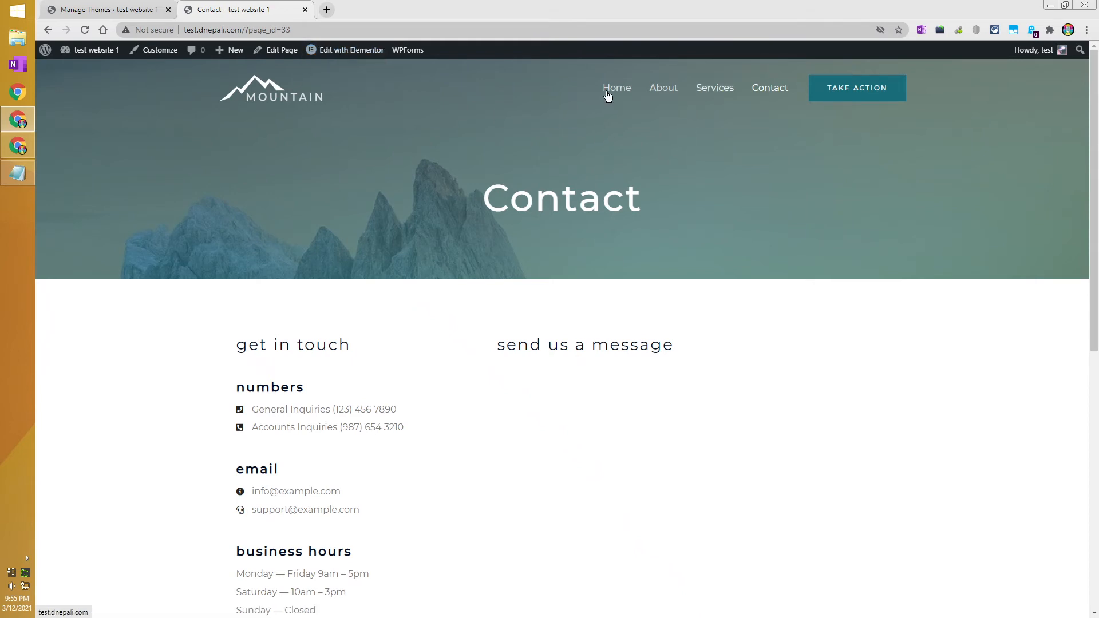
{"action": "left_click", "coordinate": [769, 91]}
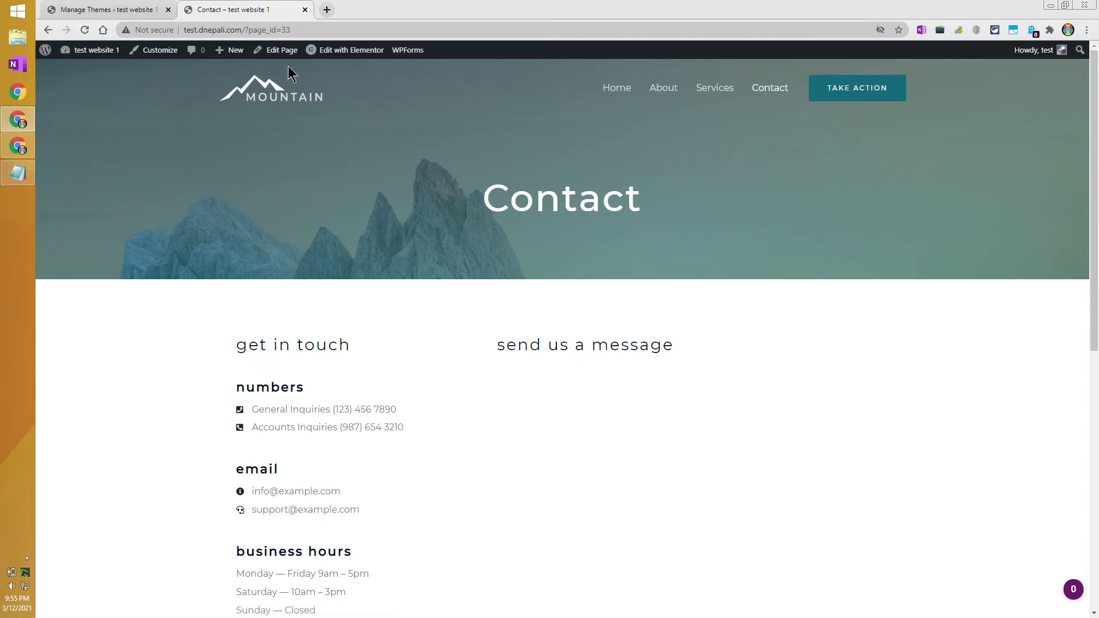
{"action": "left_click", "coordinate": [343, 50]}
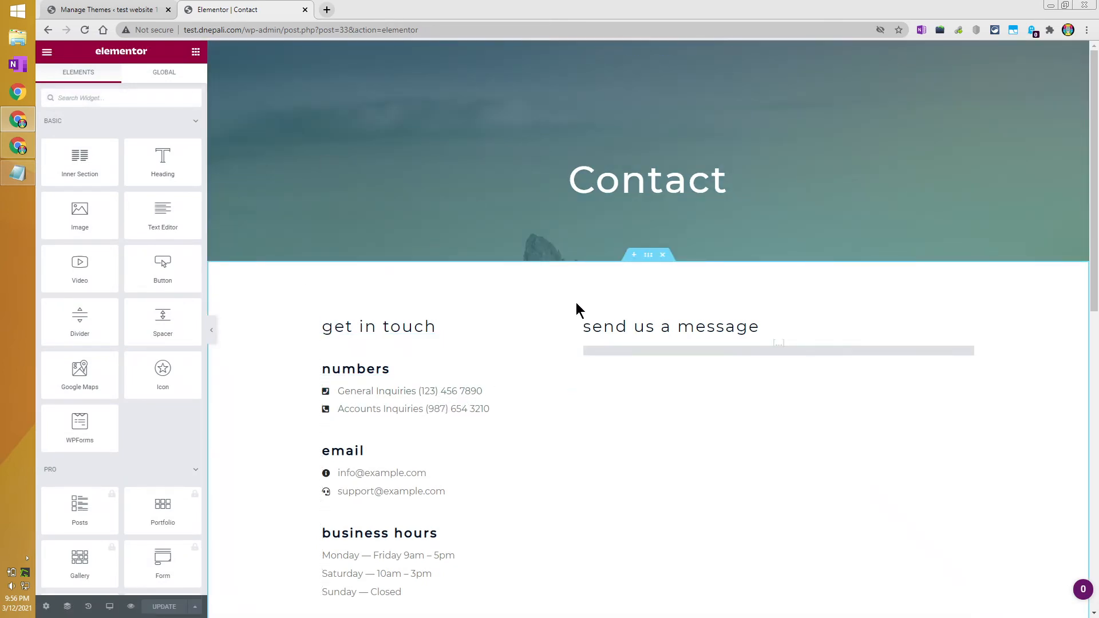
Append 'Us' to the Contact heading title and save the page with UPDATE.
{"action": "left_click", "coordinate": [639, 192]}
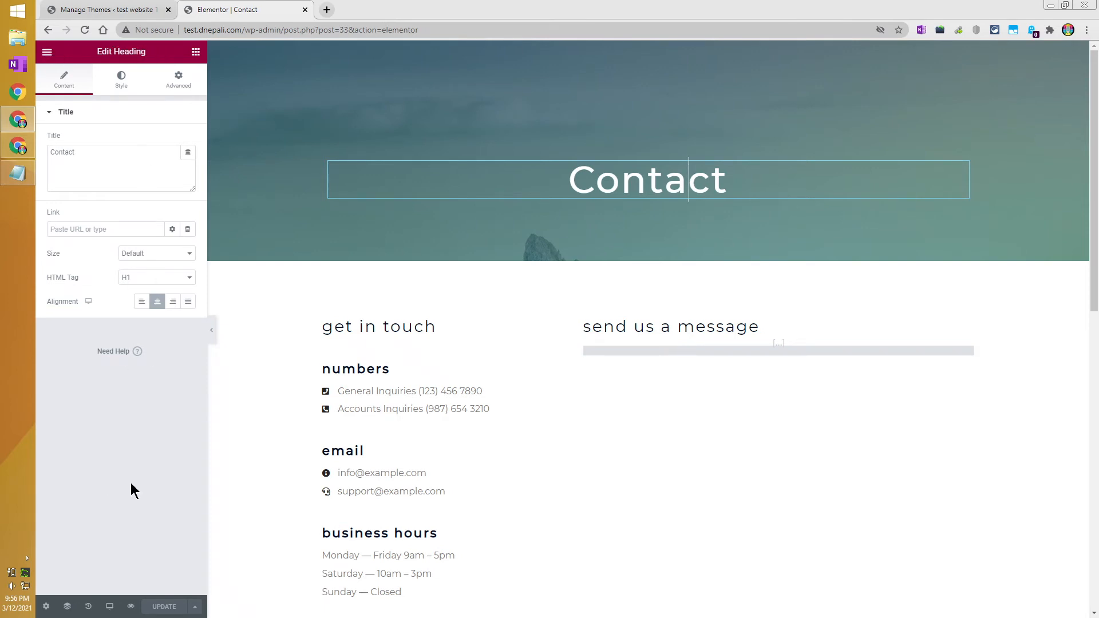
{"action": "left_click", "coordinate": [211, 332]}
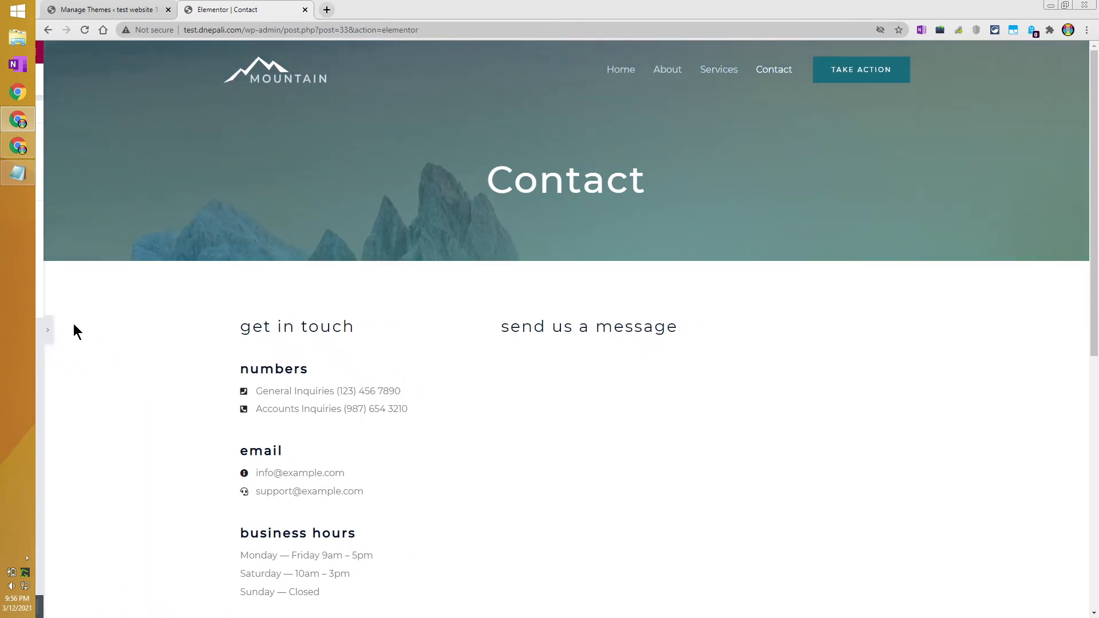
{"action": "left_click", "coordinate": [44, 330]}
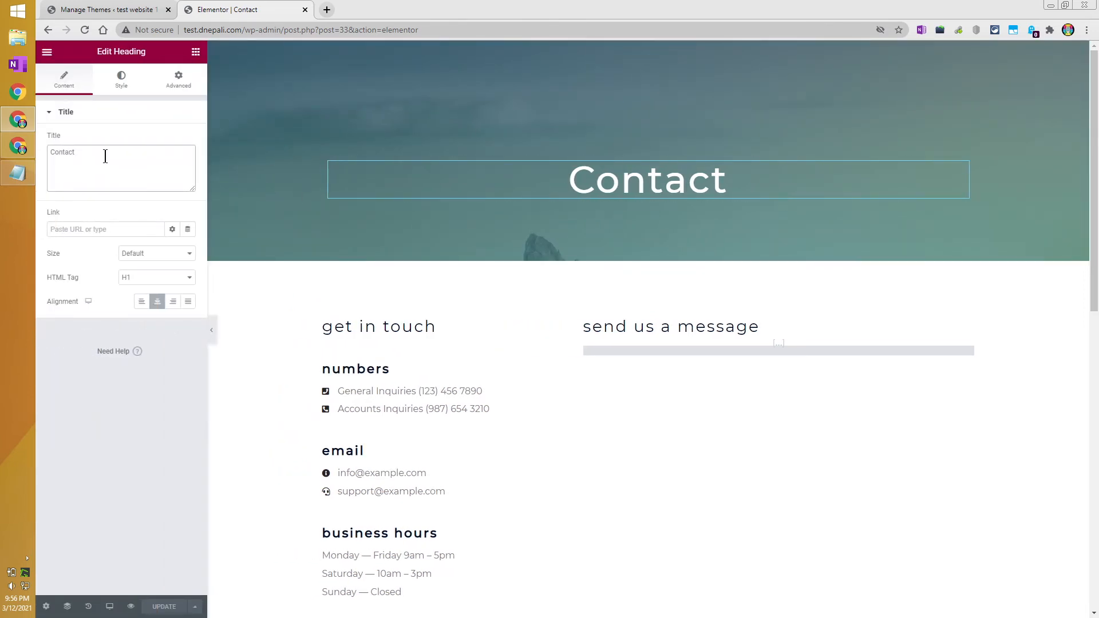
{"action": "type", "text": "Us"}
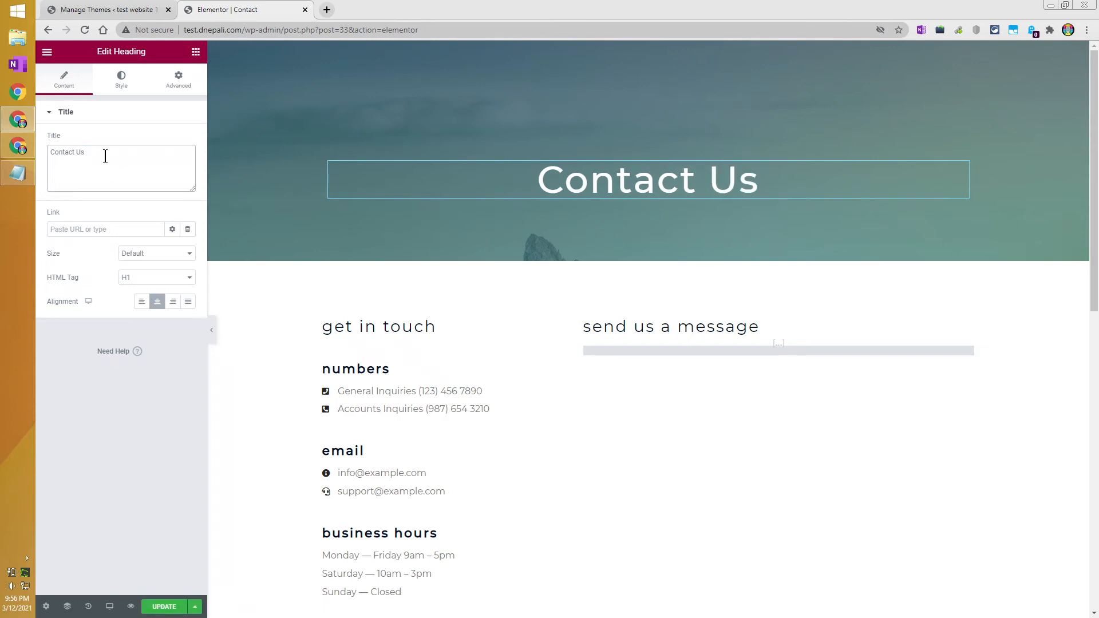
{"action": "left_click", "coordinate": [165, 606]}
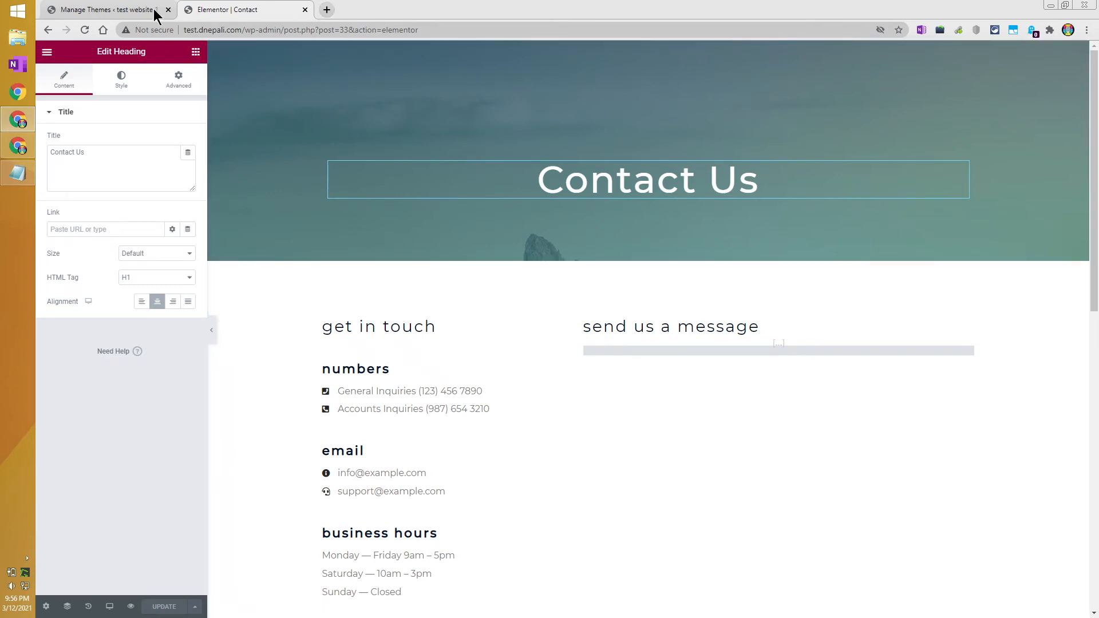
{"action": "left_click", "coordinate": [100, 9]}
{"action": "left_click", "coordinate": [278, 10]}
Load the site in a new tab by typing 'test' and open its live Contact page.
{"action": "left_click", "coordinate": [327, 10]}
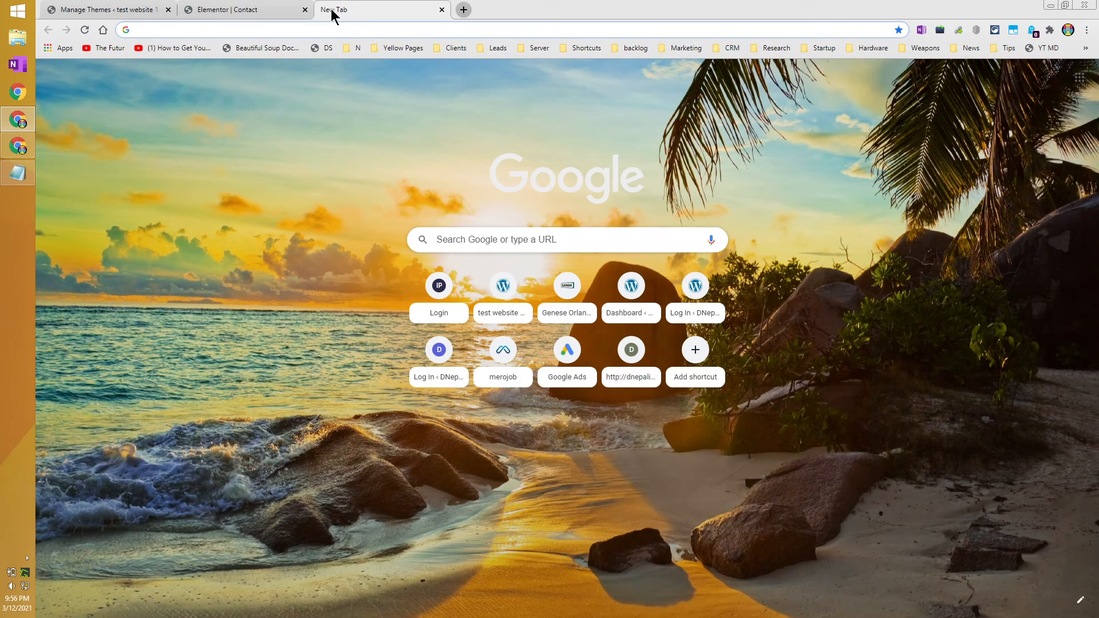
{"action": "type", "text": "test.dnepali.com"}
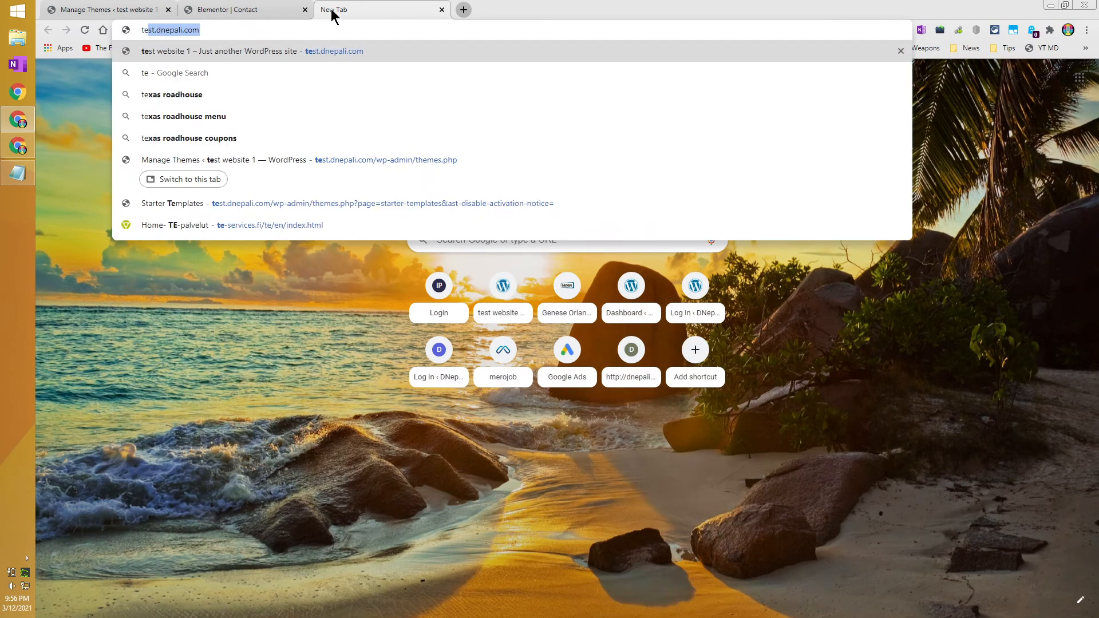
{"action": "key", "text": "Return"}
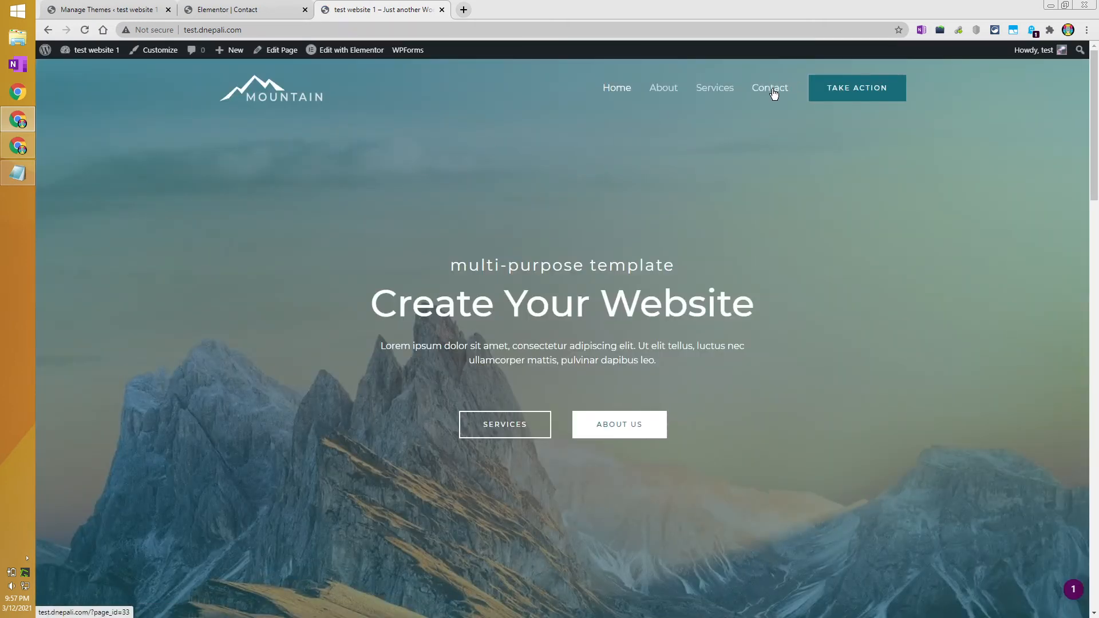
{"action": "left_click", "coordinate": [773, 91]}
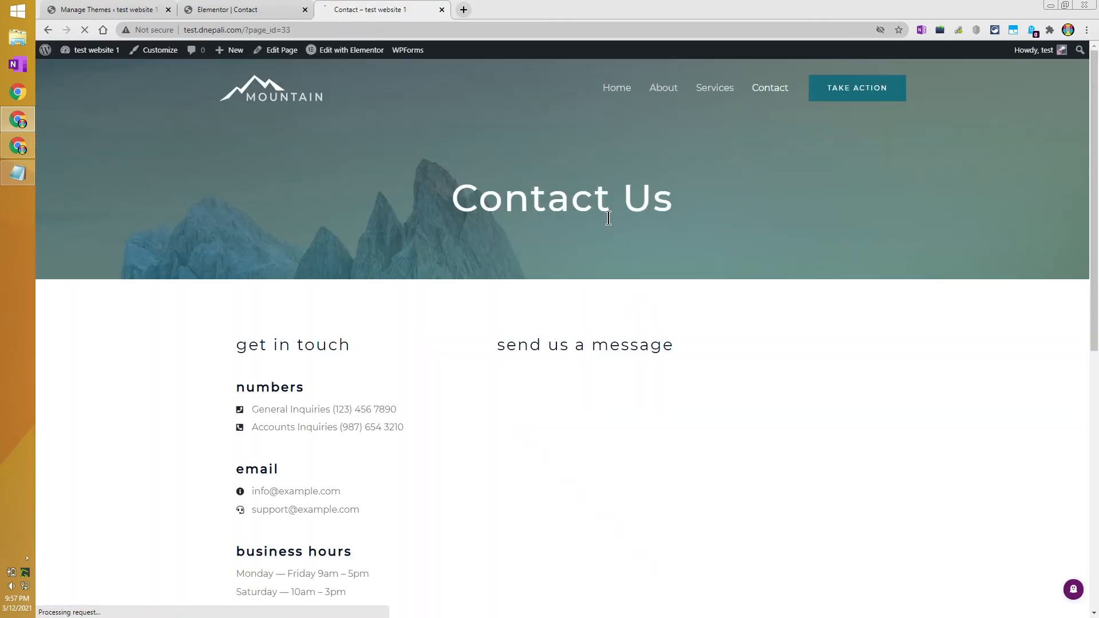
Check the saved Contact Us heading, then return to the Elementor Contact editor.
{"action": "left_click_drag", "start_coordinate": [571, 200], "coordinate": [711, 205]}
{"action": "left_click", "coordinate": [457, 156]}
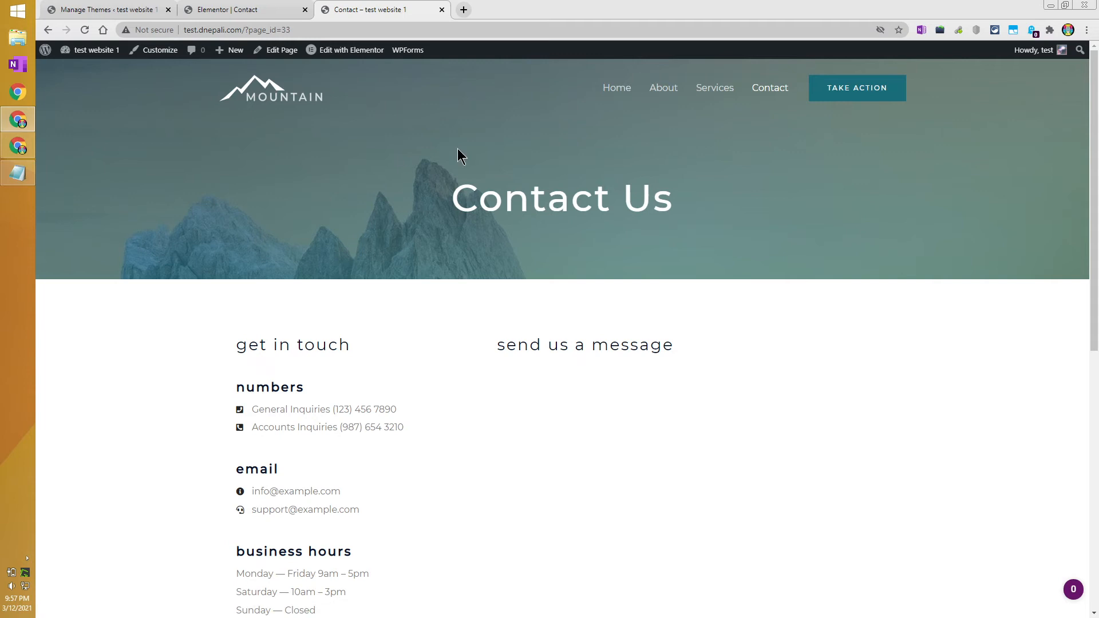
{"action": "left_click", "coordinate": [218, 10]}
{"action": "scroll", "coordinate": [415, 272], "scroll_direction": "down", "scroll_amount": 2}
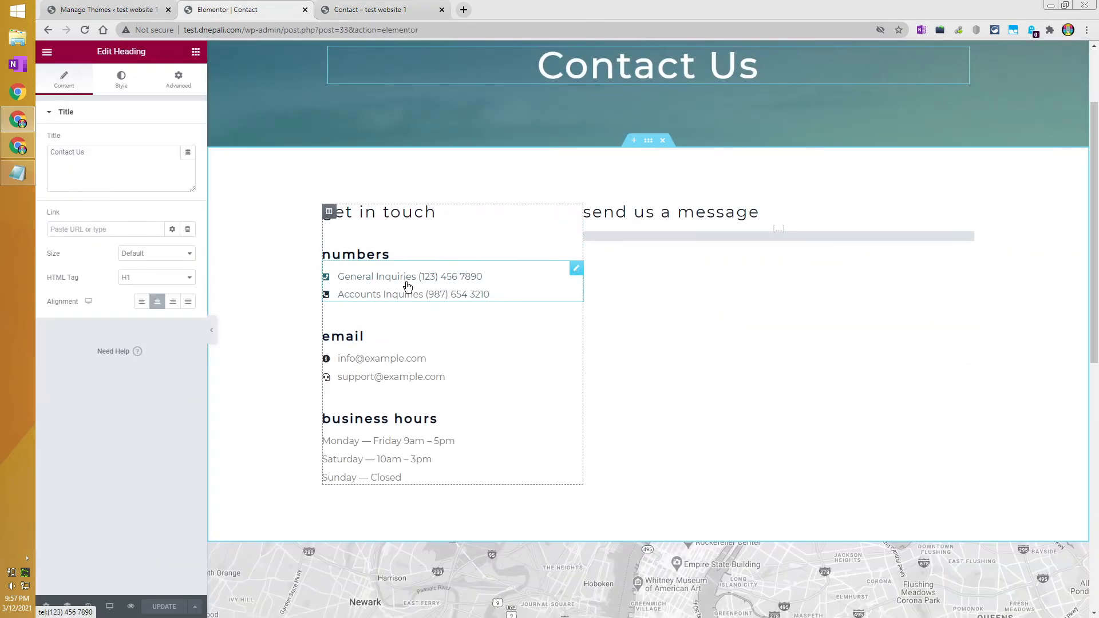
Change the General Inquiries phone text so its final digits read 789456.
{"action": "left_click", "coordinate": [406, 288]}
{"action": "left_click", "coordinate": [459, 276]}
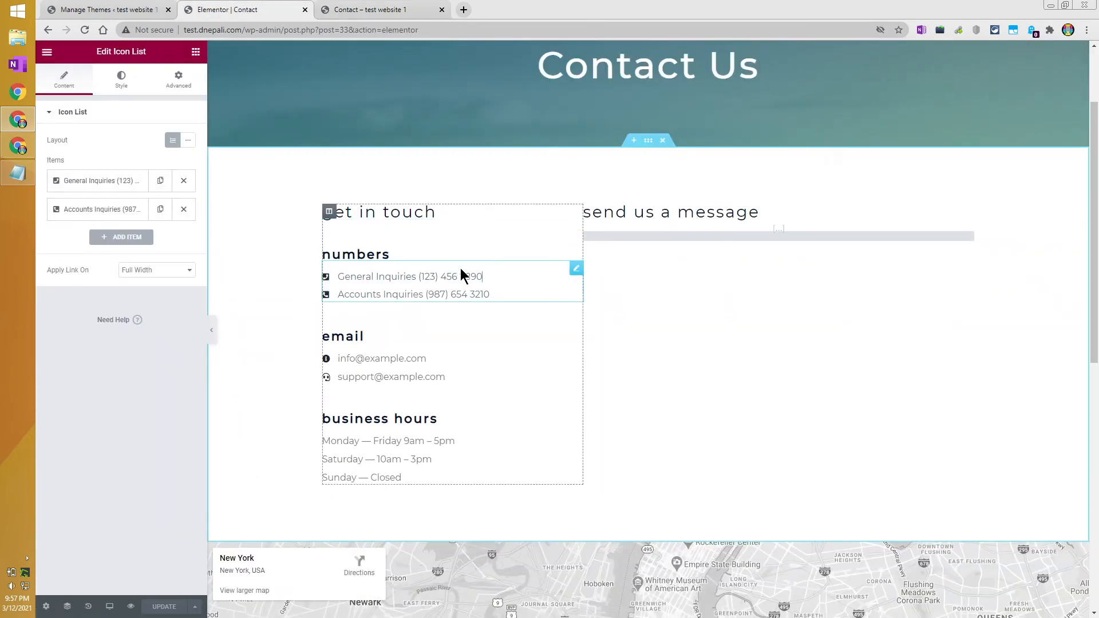
{"action": "left_click", "coordinate": [131, 187]}
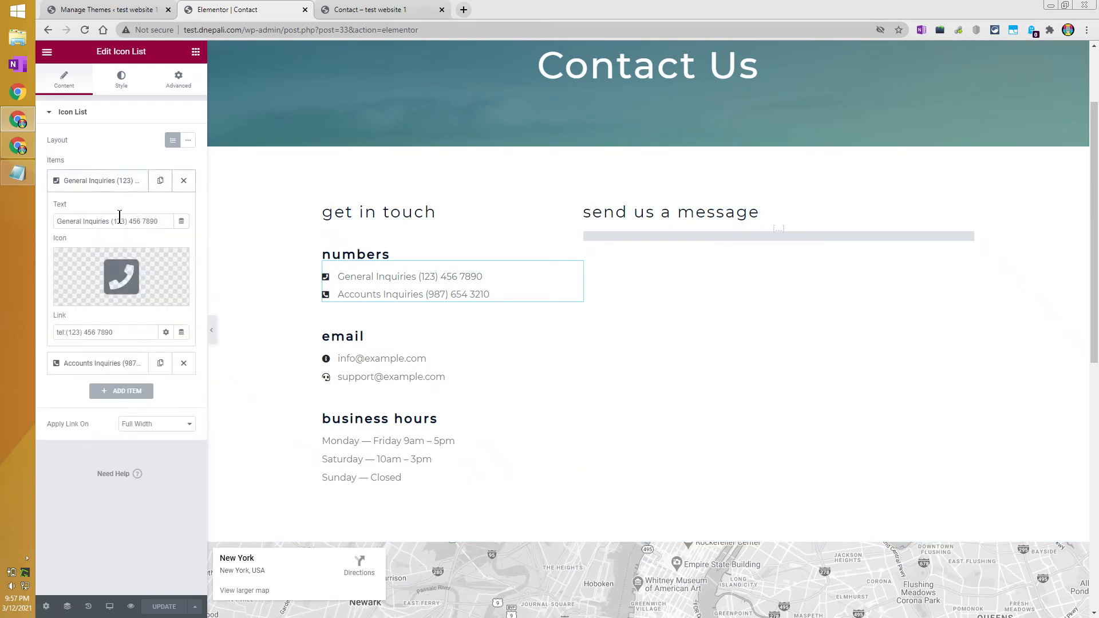
{"action": "key", "text": "ctrl+shift+Left"}
{"action": "key", "text": "ctrl+shift+Left"}
{"action": "key", "text": "ctrl+shift+Left"}
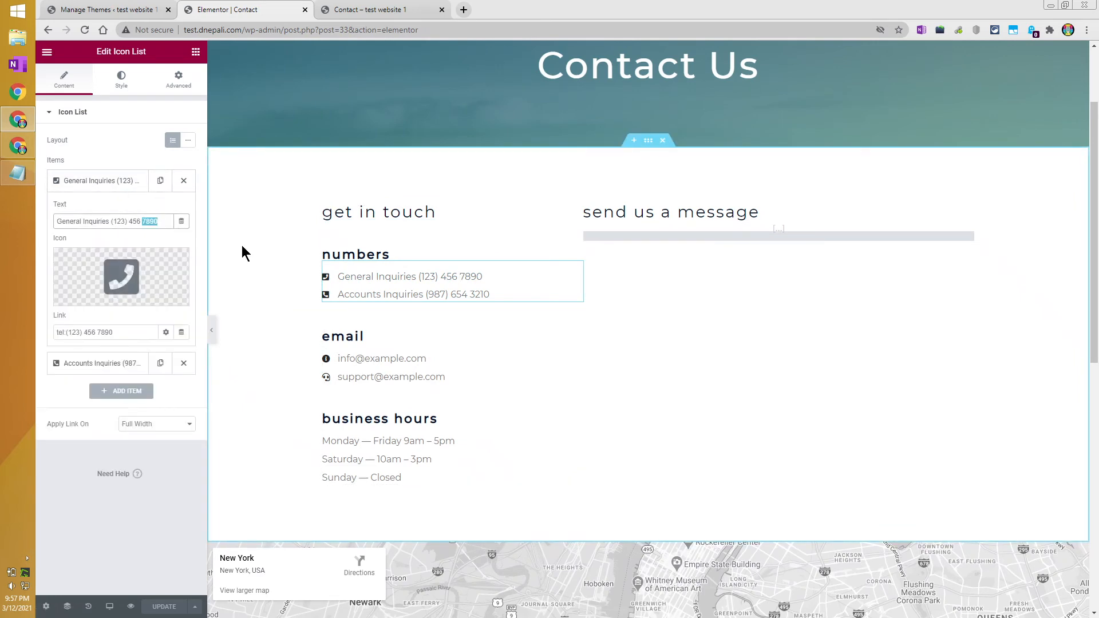
{"action": "key", "text": "ctrl+shift+Right"}
{"action": "type", "text": "789"}
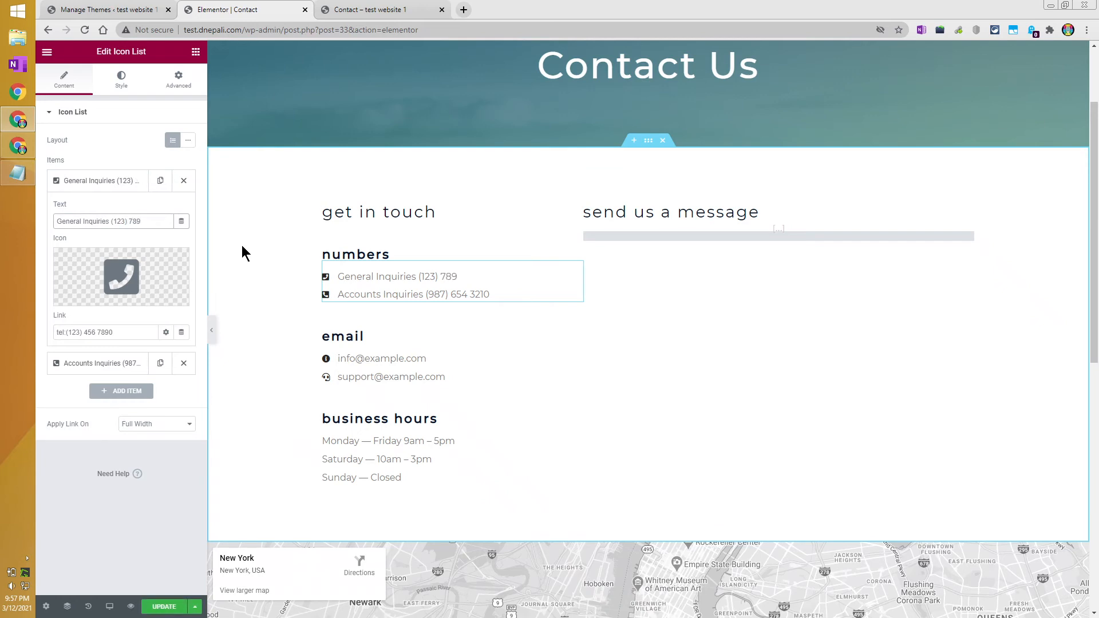
{"action": "type", "text": "456"}
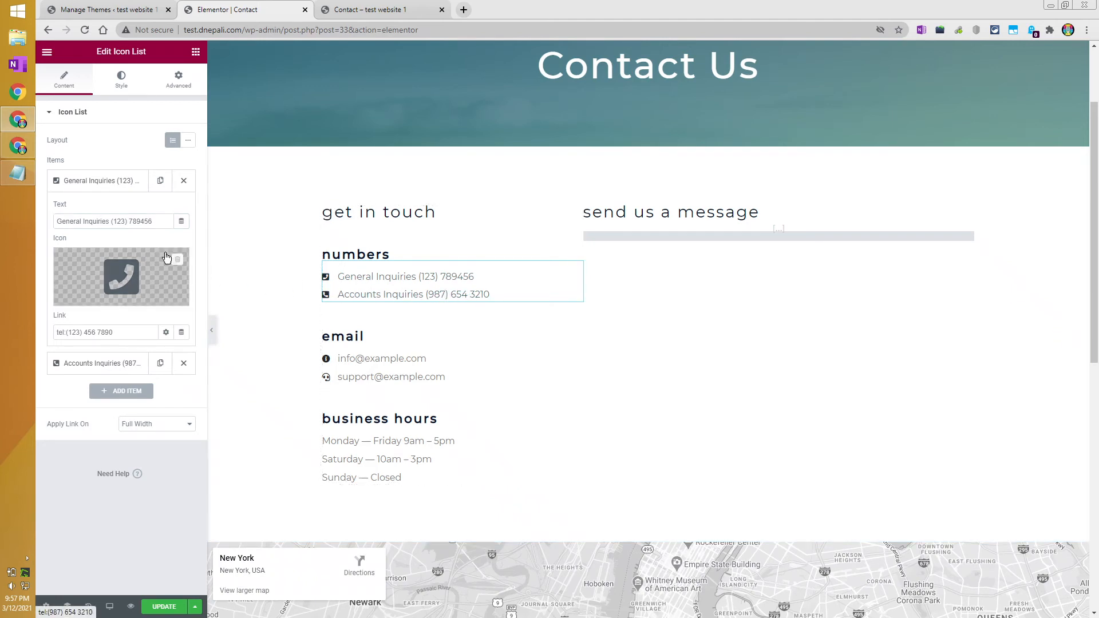
Change the Accounts Inquiries phone link so its last digits read 123.
{"action": "left_click", "coordinate": [121, 365]}
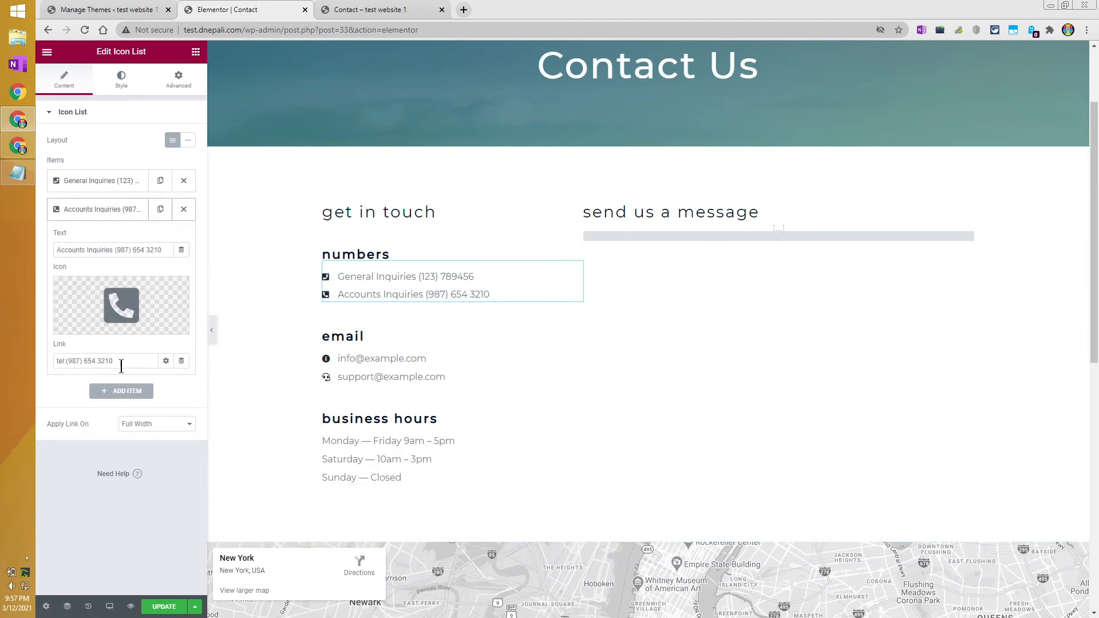
{"action": "left_click", "coordinate": [123, 363]}
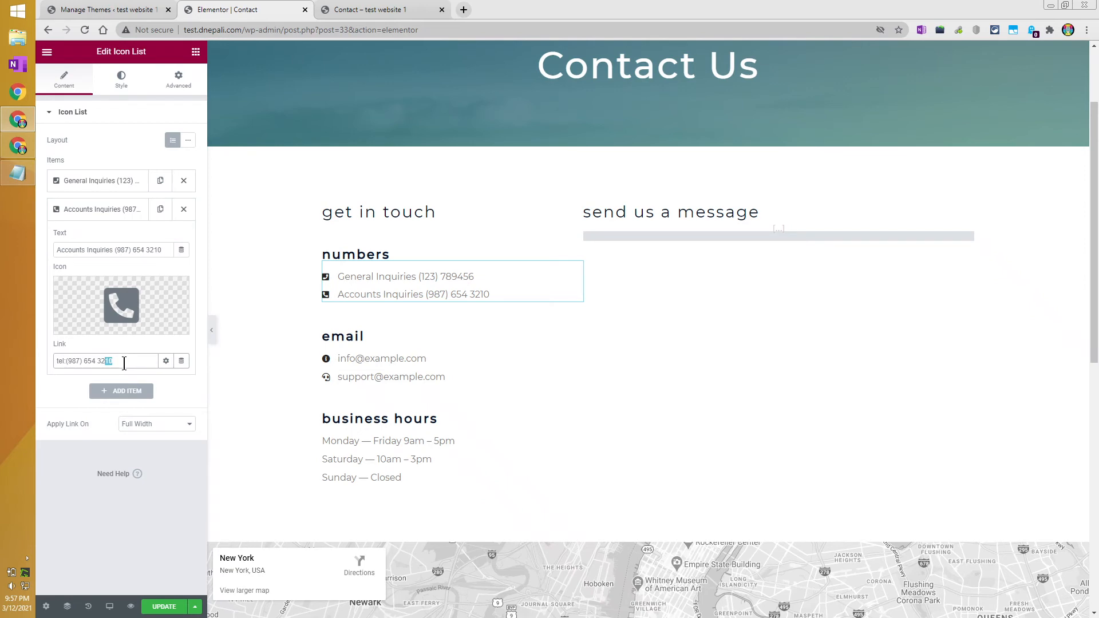
{"action": "key", "text": "shift+Left"}
{"action": "type", "text": "123"}
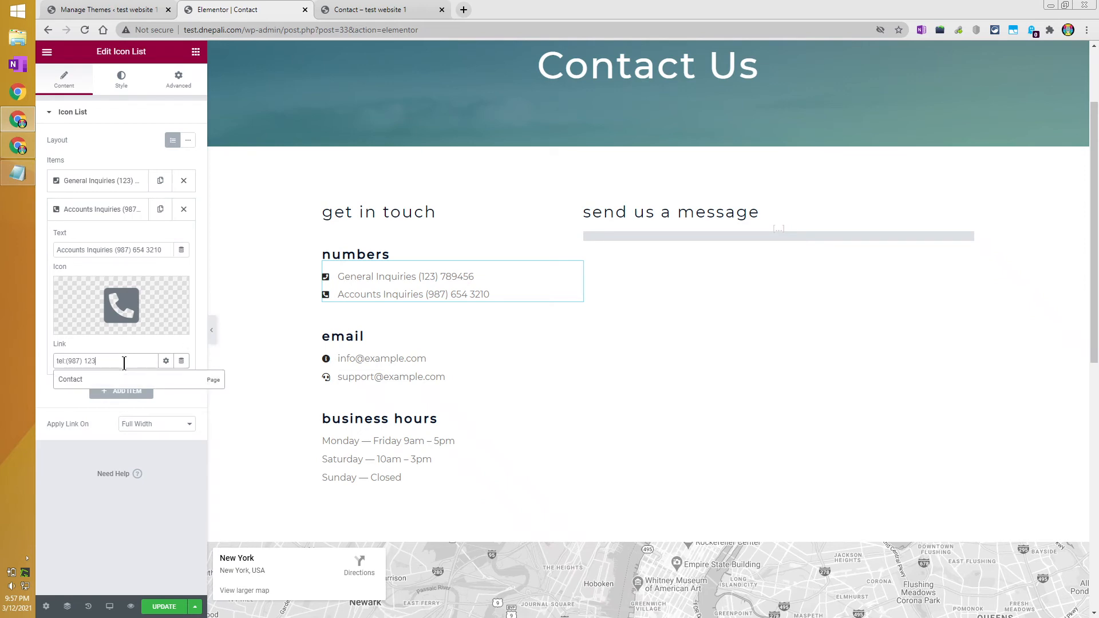
{"action": "left_click", "coordinate": [249, 338]}
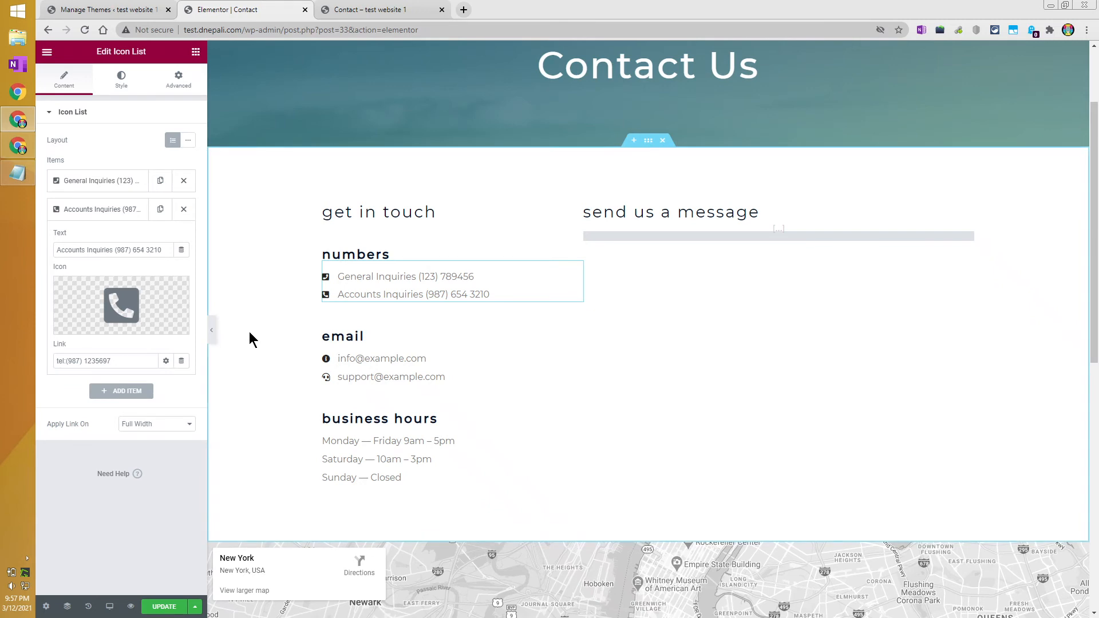
Save the Contact page phone edits with UPDATE, cancelling the accidental tab close.
{"action": "left_click", "coordinate": [170, 610]}
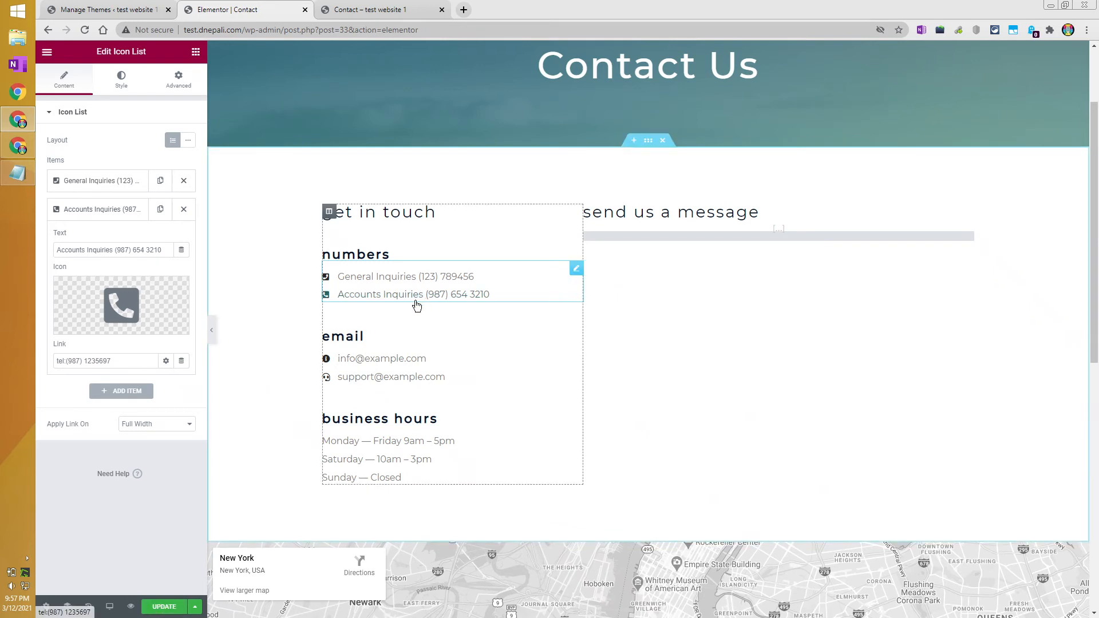
{"action": "left_click", "coordinate": [305, 10]}
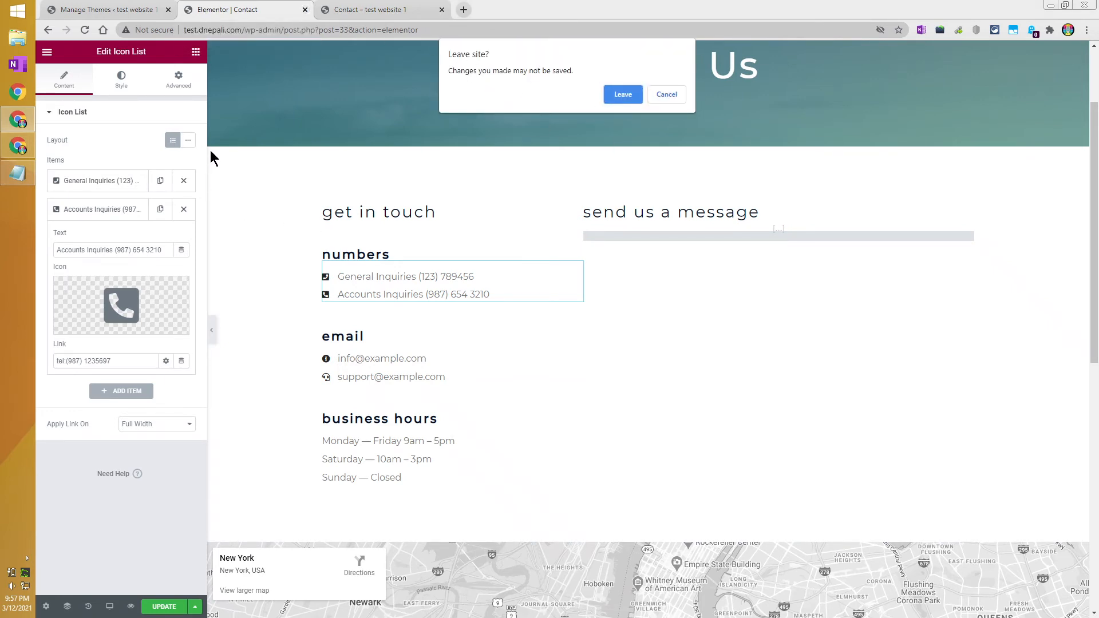
{"action": "left_click", "coordinate": [666, 96]}
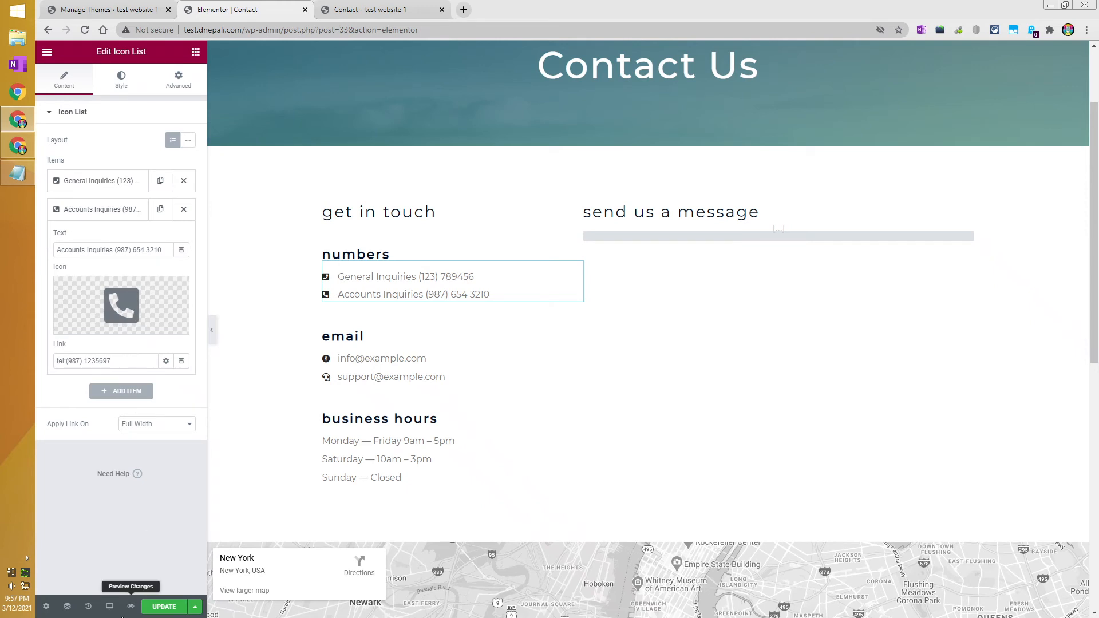
{"action": "left_click", "coordinate": [162, 607]}
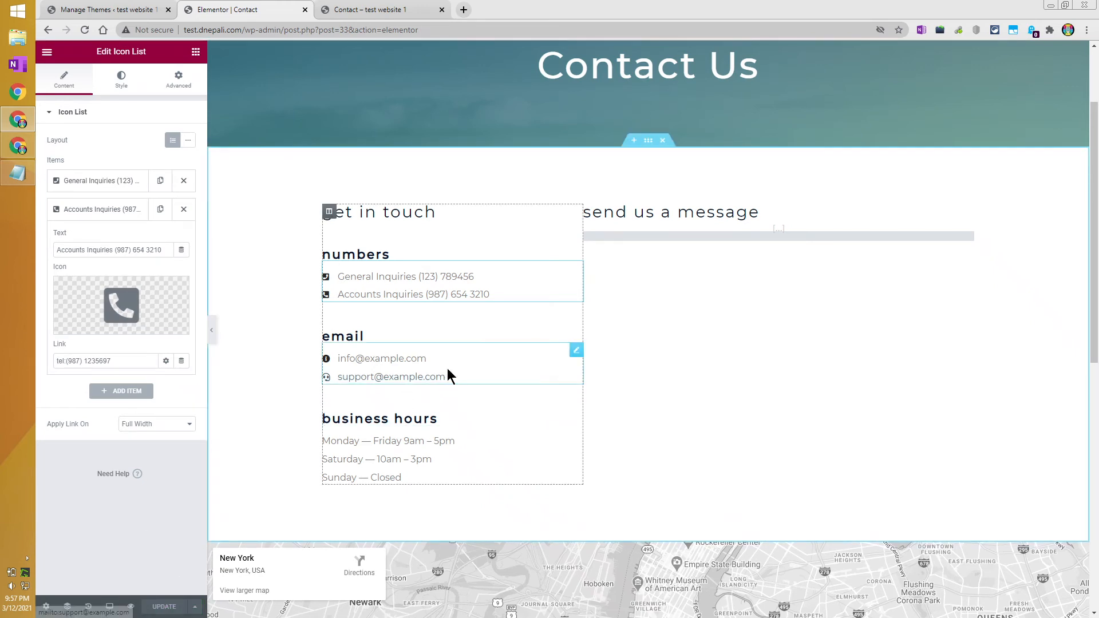
Look through both email entries' settings in the email list without changing them.
{"action": "left_click", "coordinate": [394, 360]}
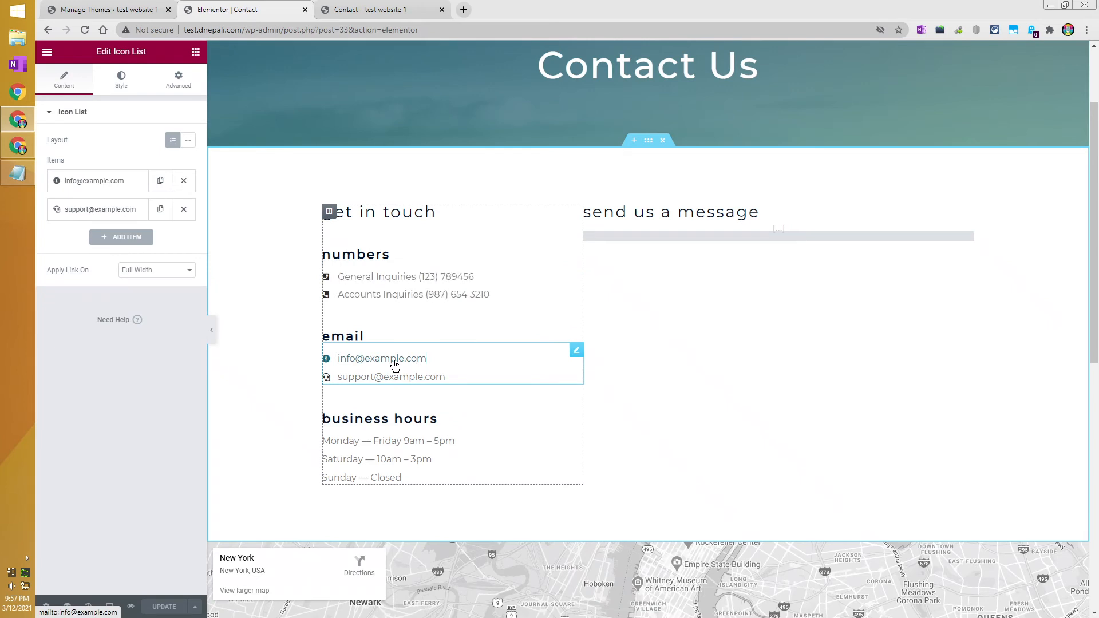
{"action": "left_click", "coordinate": [106, 183]}
{"action": "left_click", "coordinate": [365, 378]}
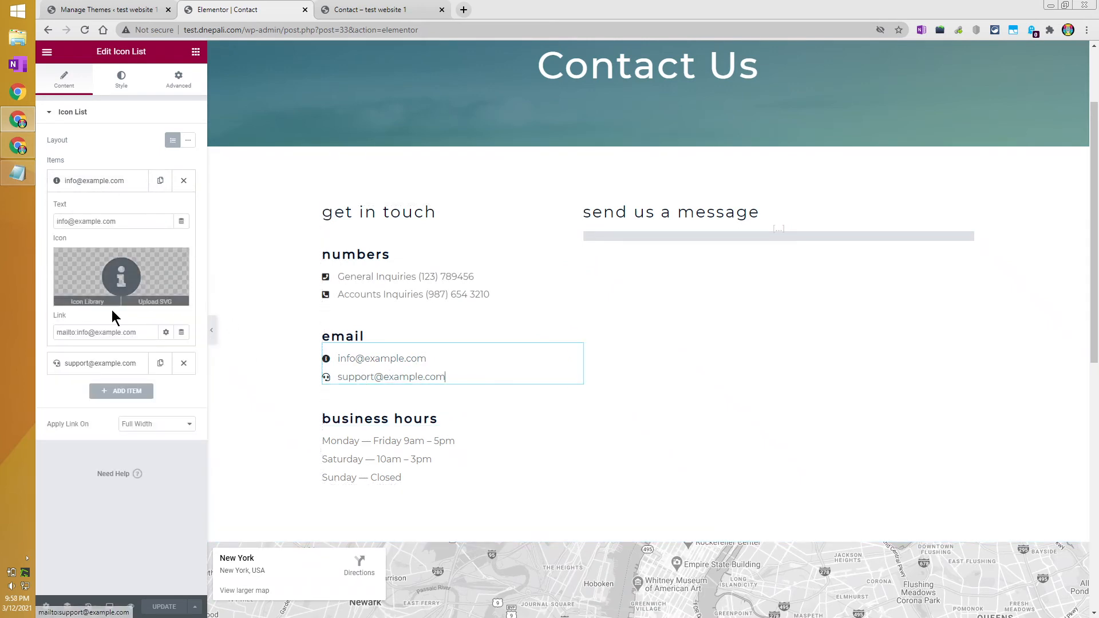
{"action": "left_click", "coordinate": [103, 363]}
{"action": "left_click", "coordinate": [116, 360]}
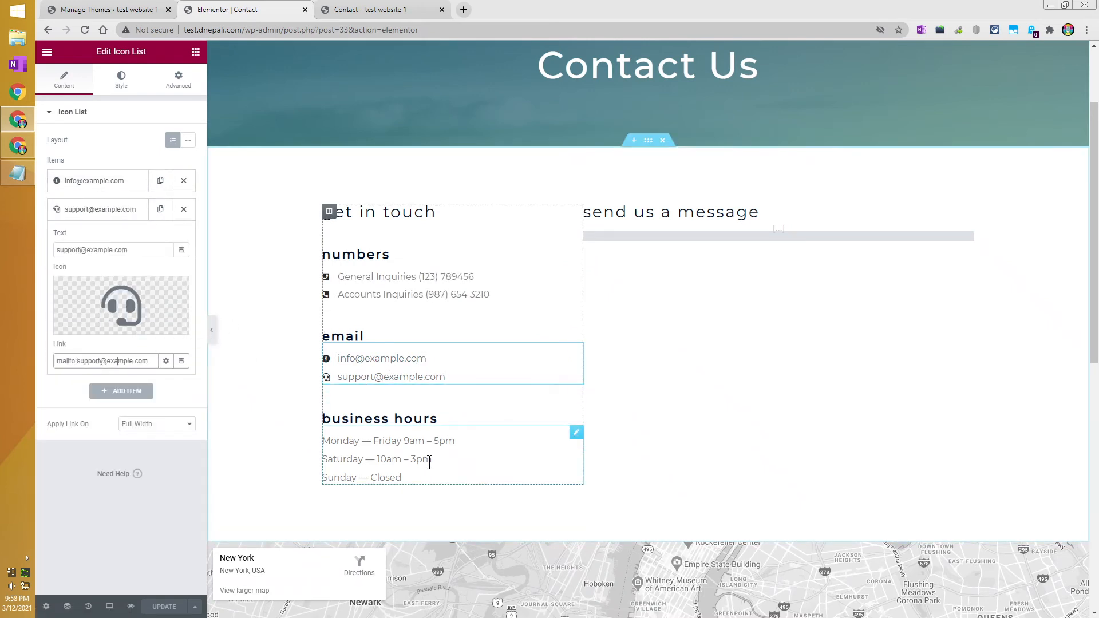
Expand the Saturday item in the business hours list and scroll through its settings.
{"action": "left_click", "coordinate": [398, 442]}
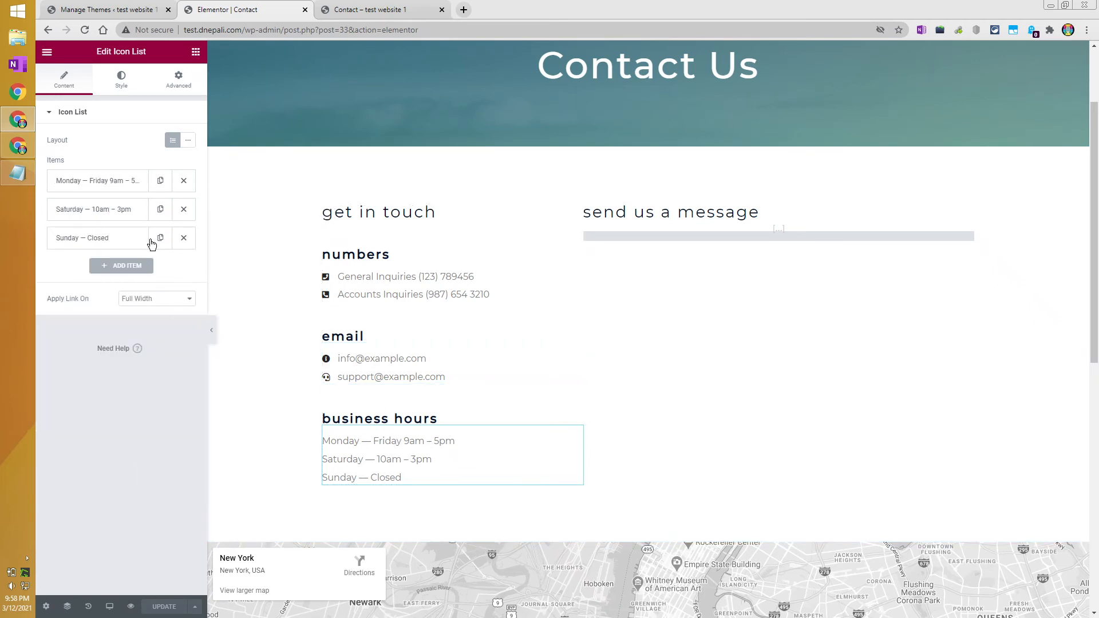
{"action": "left_click", "coordinate": [133, 211]}
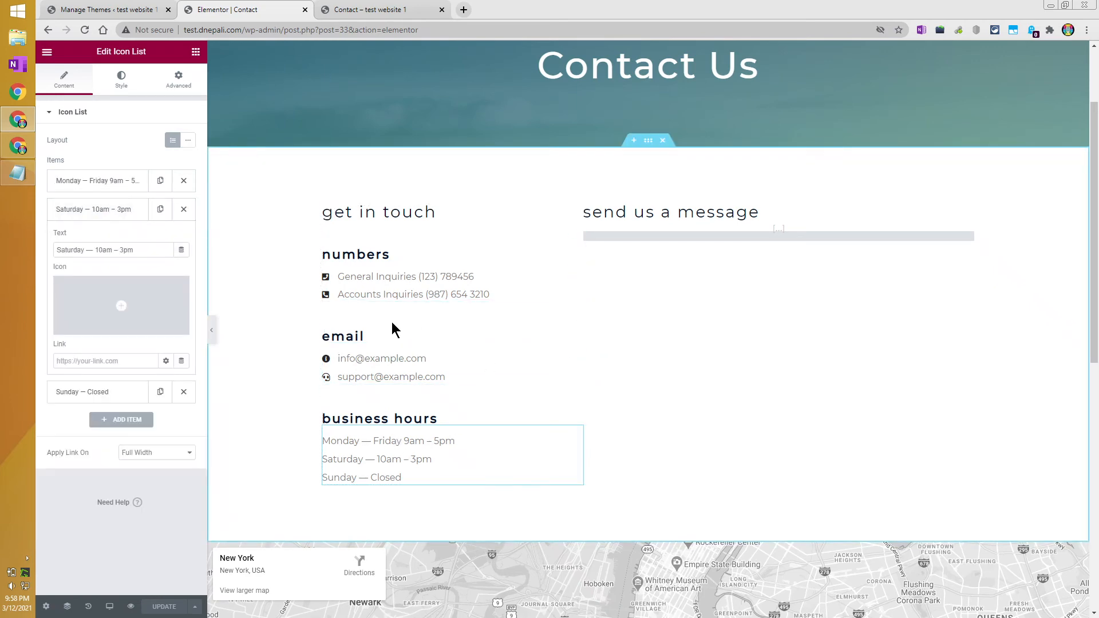
{"action": "scroll", "coordinate": [571, 387], "scroll_direction": "down", "scroll_amount": 5}
{"action": "scroll", "coordinate": [548, 394], "scroll_direction": "up", "scroll_amount": 1}
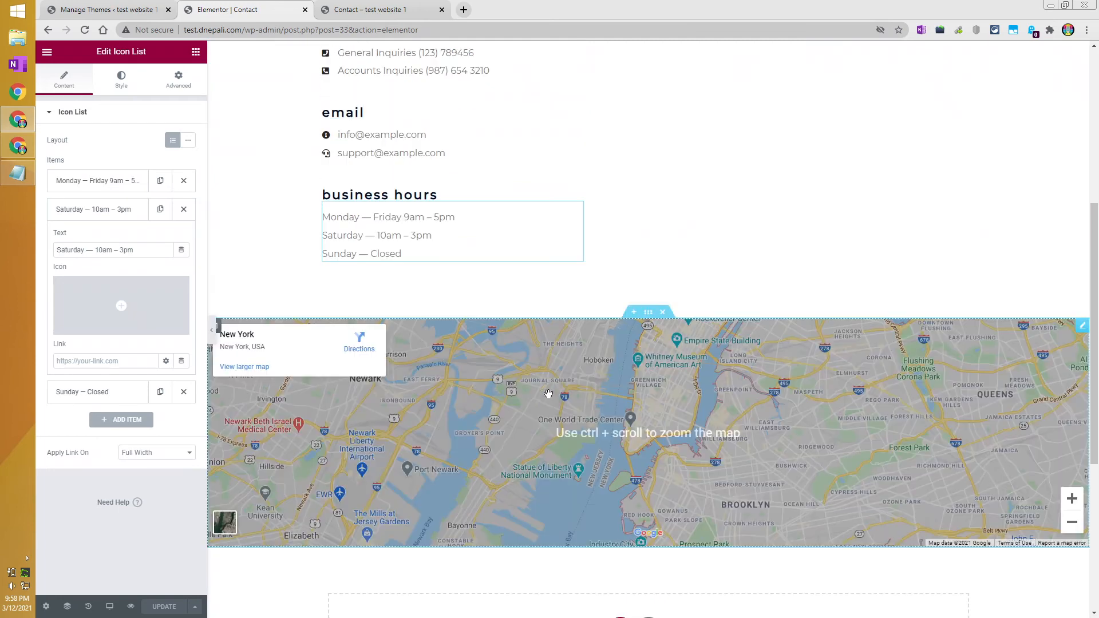
{"action": "scroll", "coordinate": [548, 394], "scroll_direction": "up", "scroll_amount": 4}
{"action": "scroll", "coordinate": [541, 388], "scroll_direction": "up", "scroll_amount": 2}
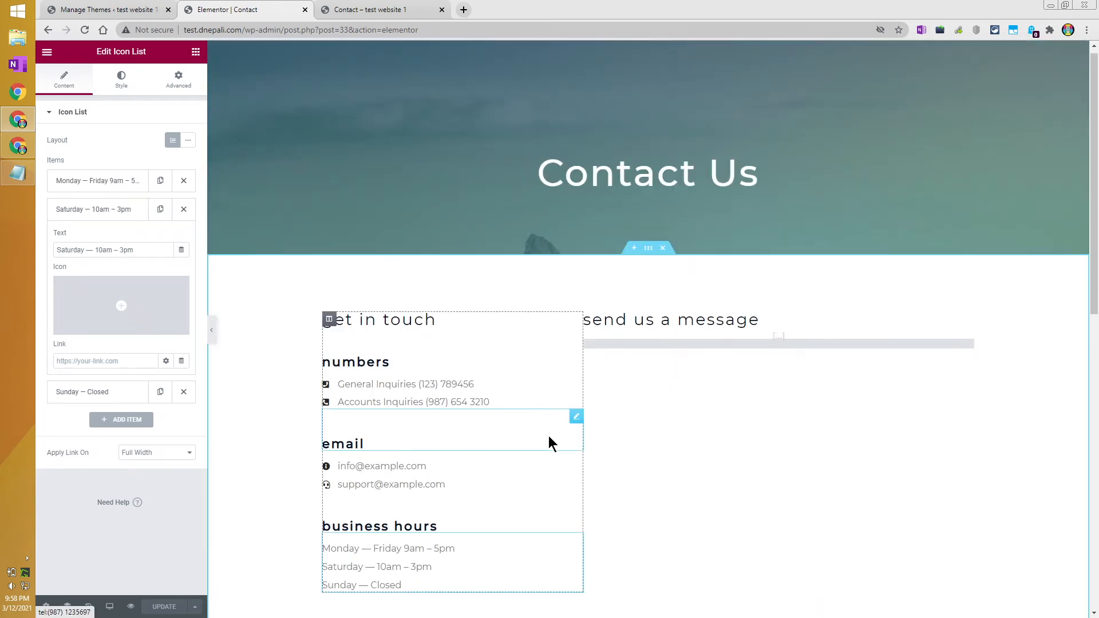
{"action": "scroll", "coordinate": [548, 443], "scroll_direction": "down", "scroll_amount": 7}
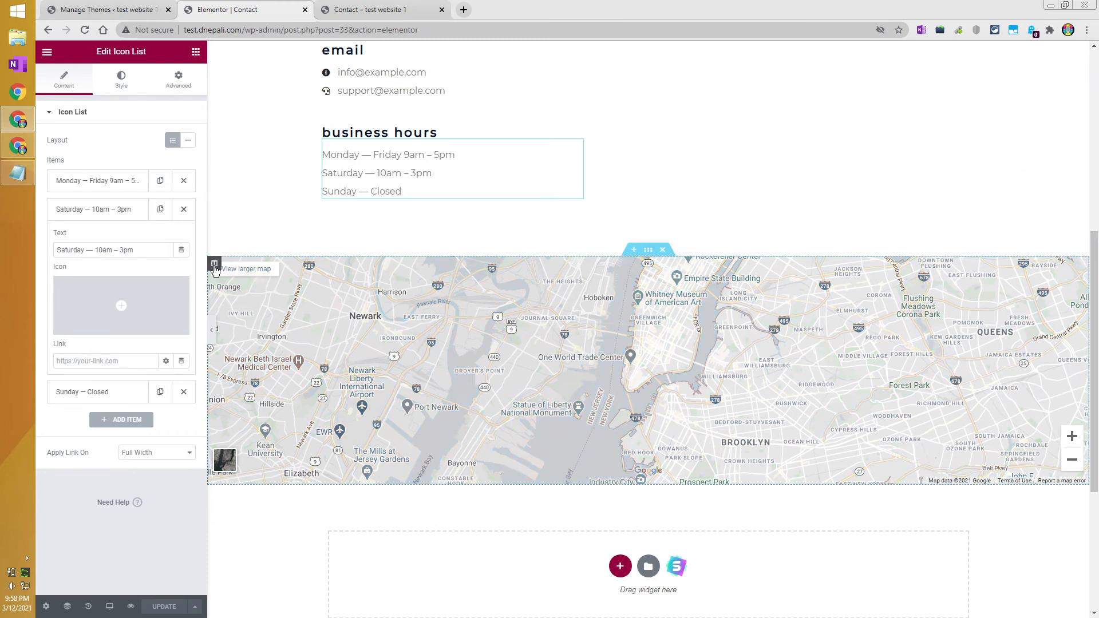
Look through the map column's Style, Advanced and Layout settings.
{"action": "left_click", "coordinate": [214, 265]}
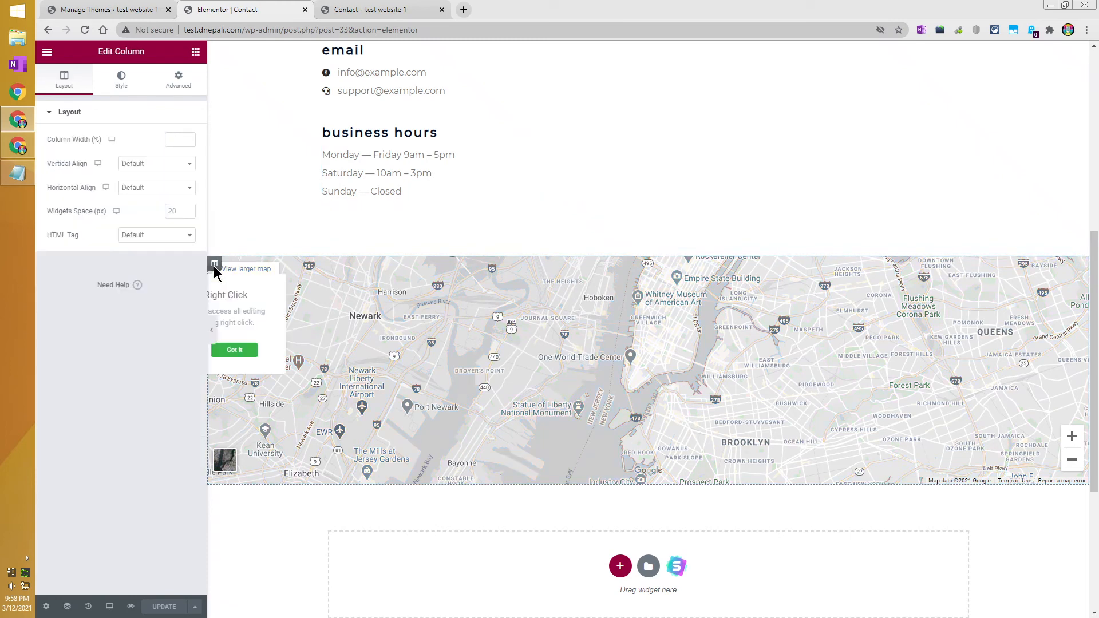
{"action": "left_click", "coordinate": [122, 80]}
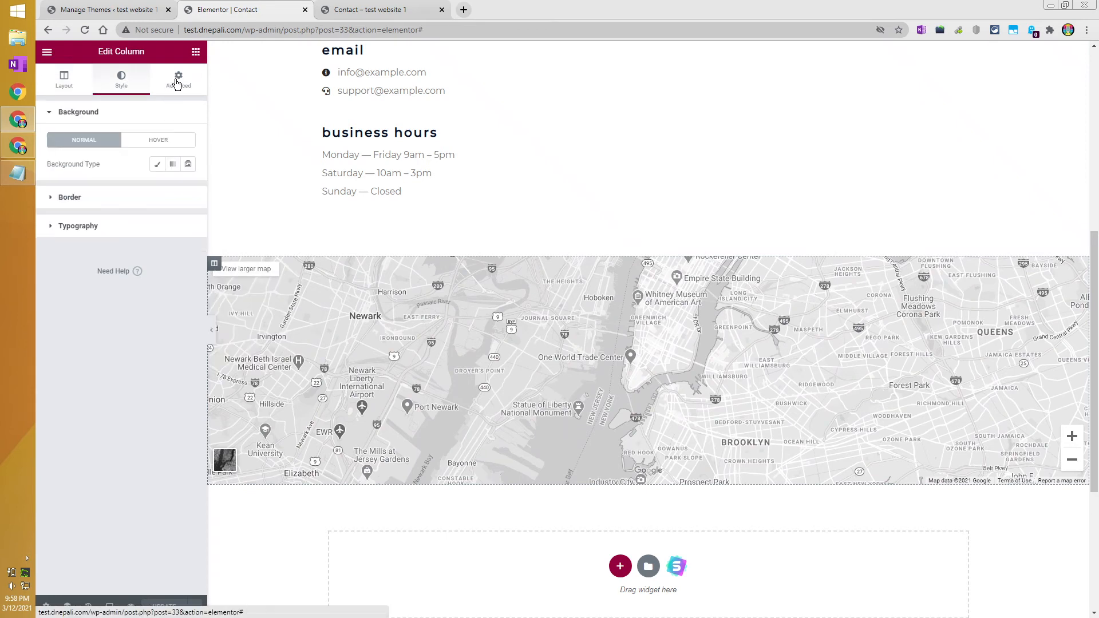
{"action": "left_click", "coordinate": [176, 83]}
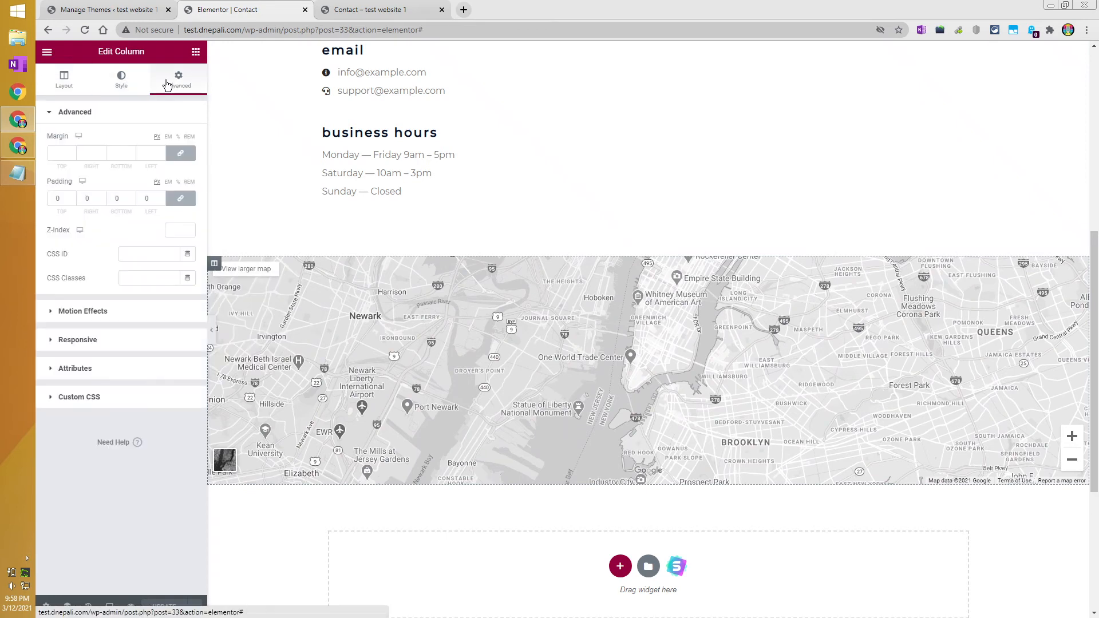
{"action": "left_click", "coordinate": [67, 85]}
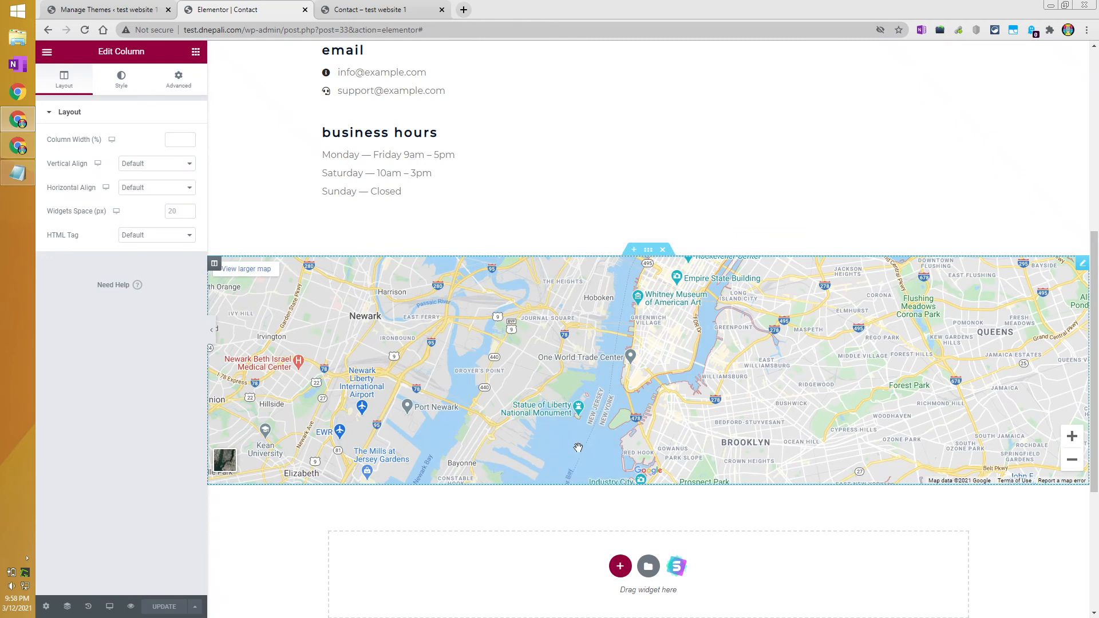
Open the phone numbers list and expand its General Inquiries item.
{"action": "scroll", "coordinate": [401, 472], "scroll_direction": "down", "scroll_amount": 3}
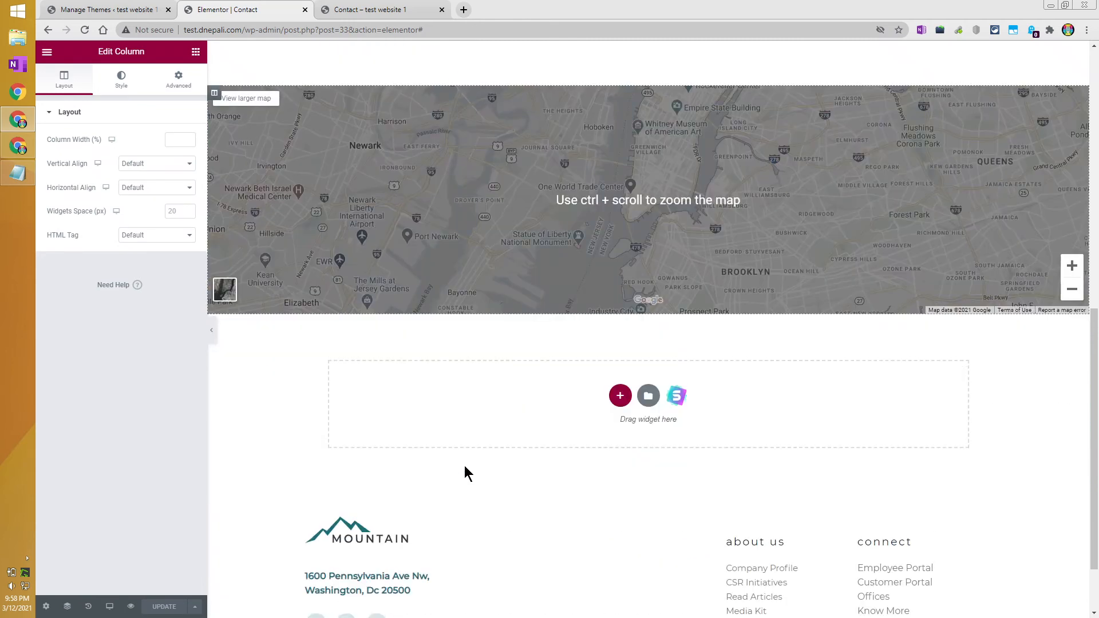
{"action": "scroll", "coordinate": [464, 469], "scroll_direction": "up", "scroll_amount": 1}
{"action": "scroll", "coordinate": [465, 470], "scroll_direction": "down", "scroll_amount": 3}
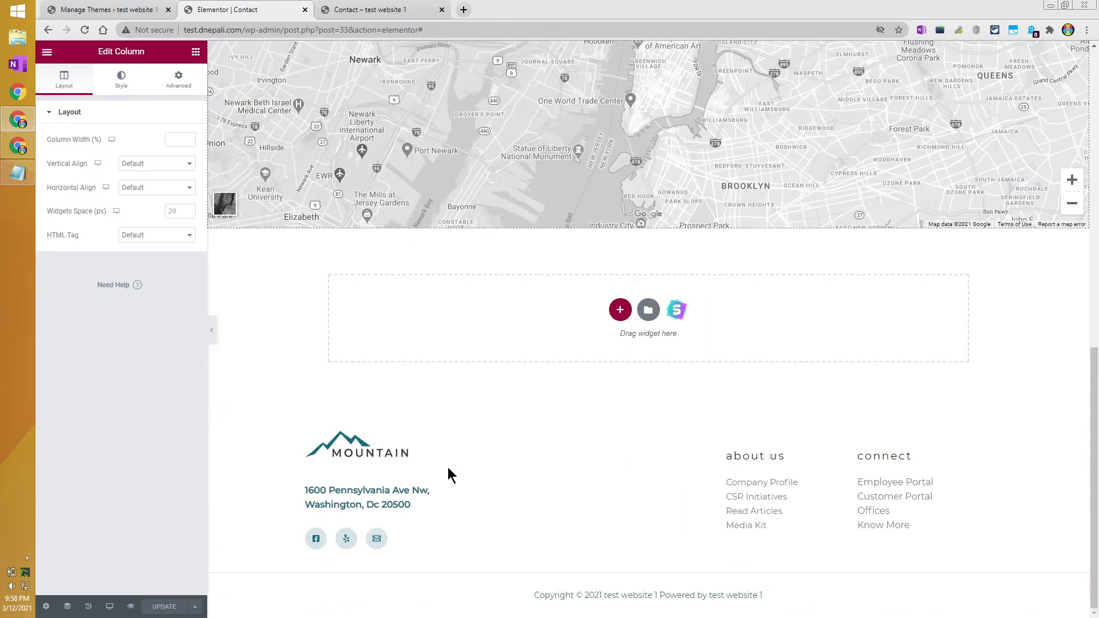
{"action": "scroll", "coordinate": [445, 229], "scroll_direction": "up", "scroll_amount": 4}
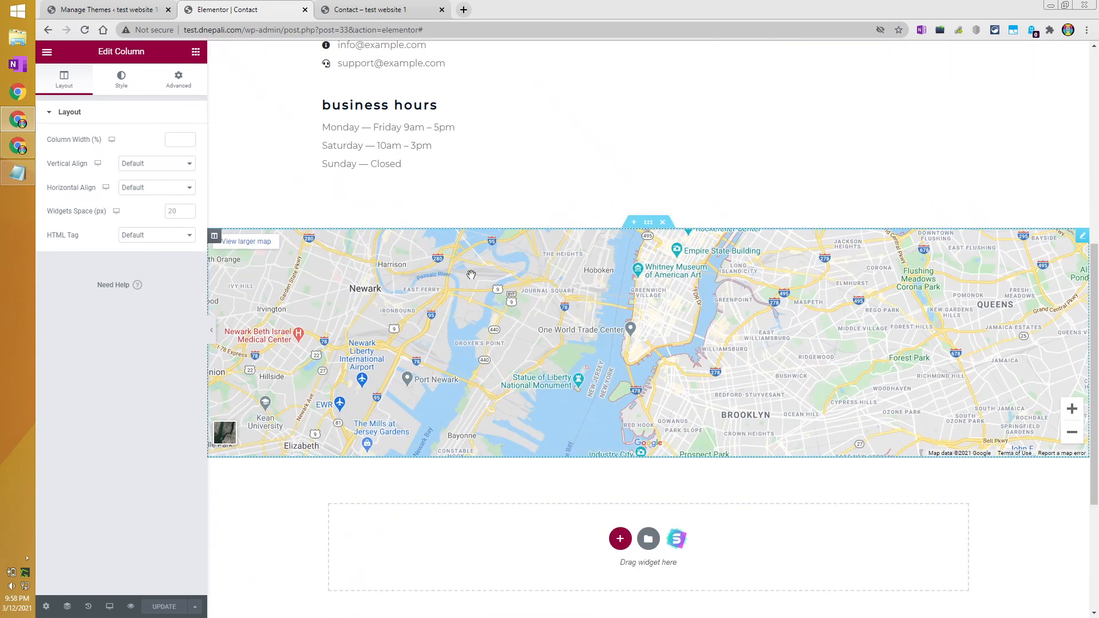
{"action": "scroll", "coordinate": [470, 275], "scroll_direction": "up", "scroll_amount": 7}
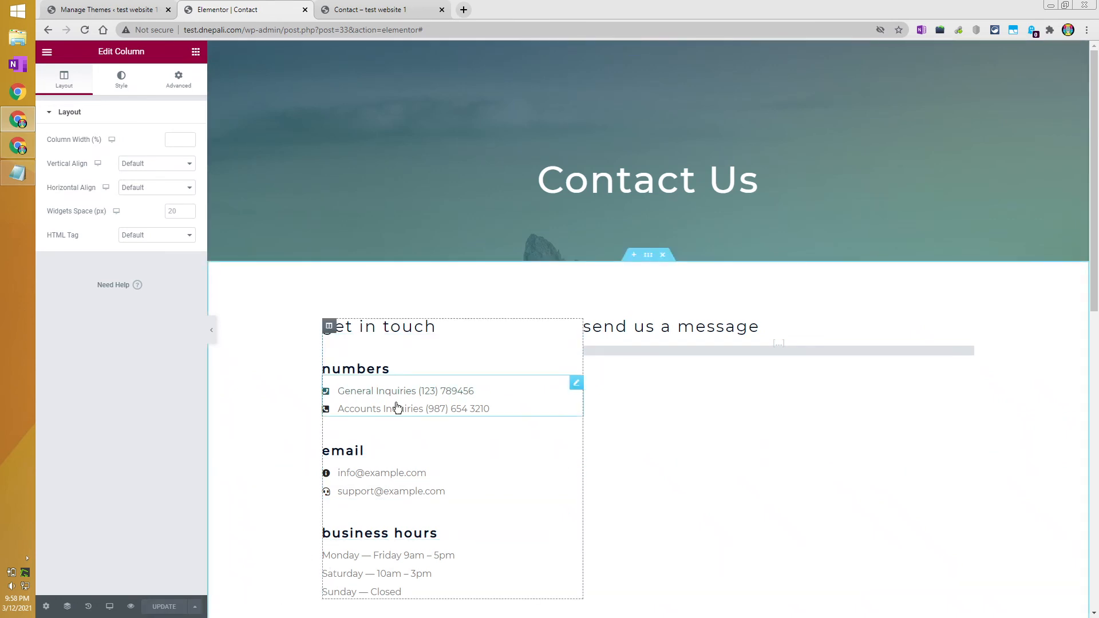
{"action": "left_click", "coordinate": [415, 399]}
{"action": "left_click", "coordinate": [93, 182]}
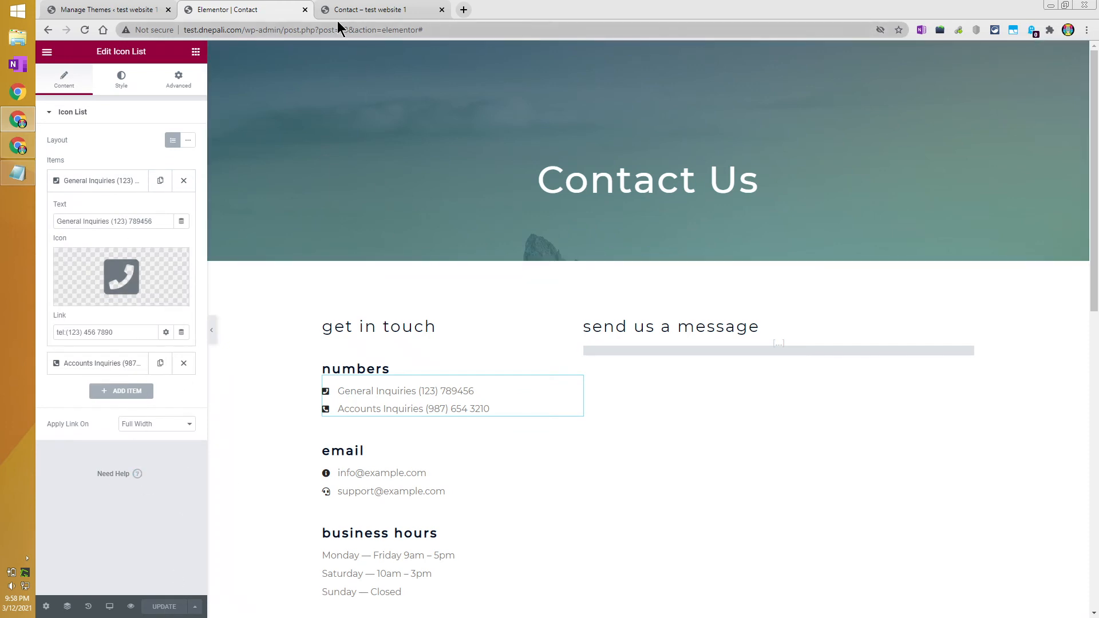
Exit Elementor to the dashboard, dismiss the welcome guide, and return to the Pages list.
{"action": "left_click", "coordinate": [49, 53]}
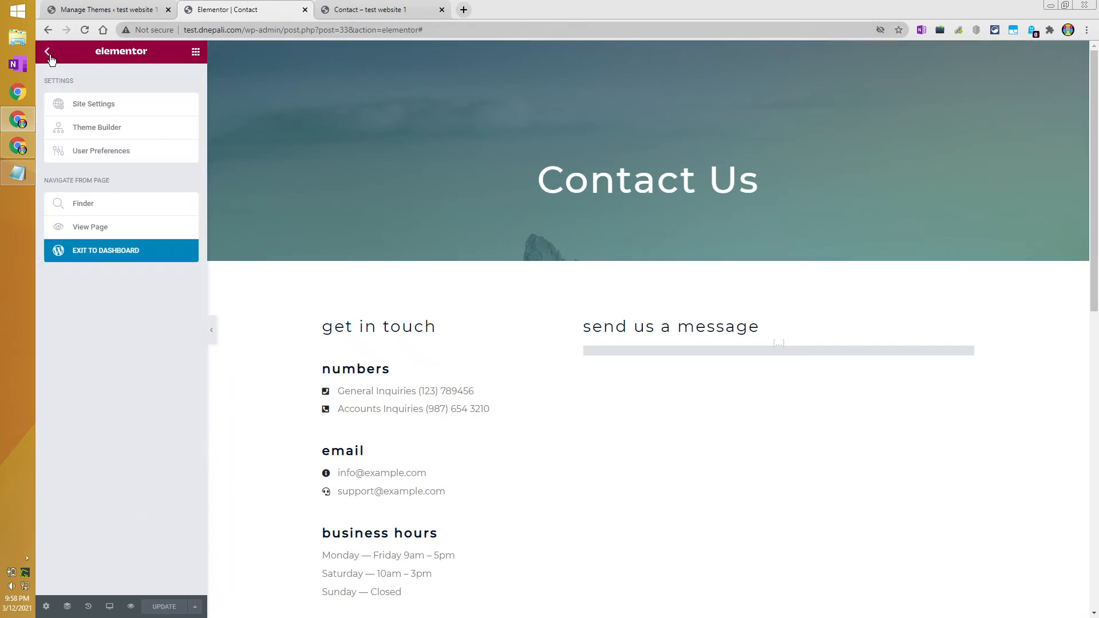
{"action": "left_click", "coordinate": [110, 258]}
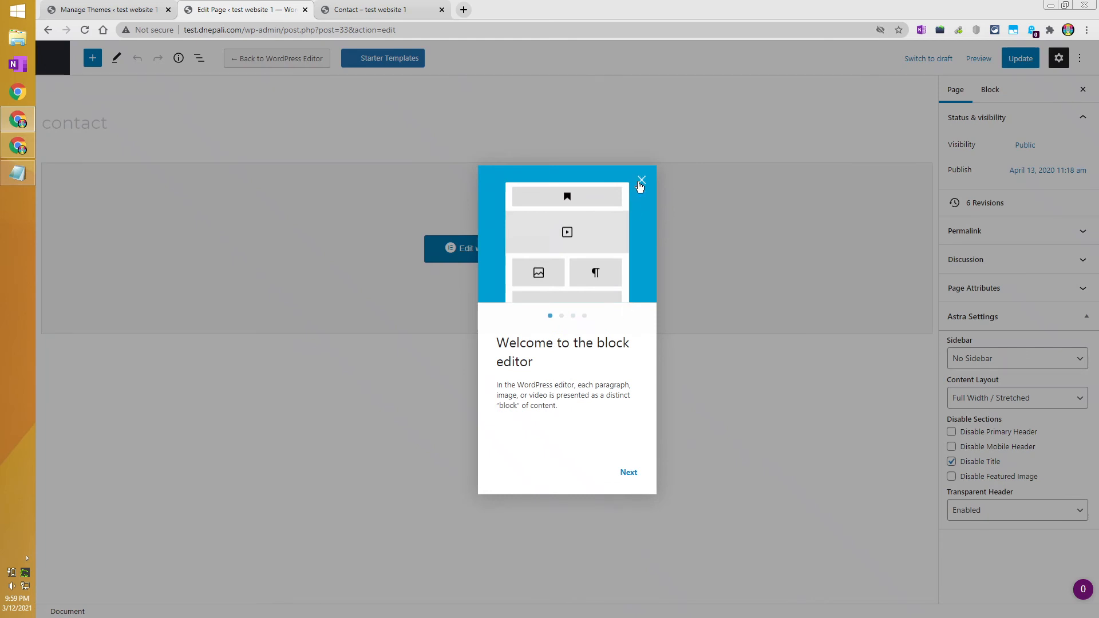
{"action": "left_click", "coordinate": [641, 181]}
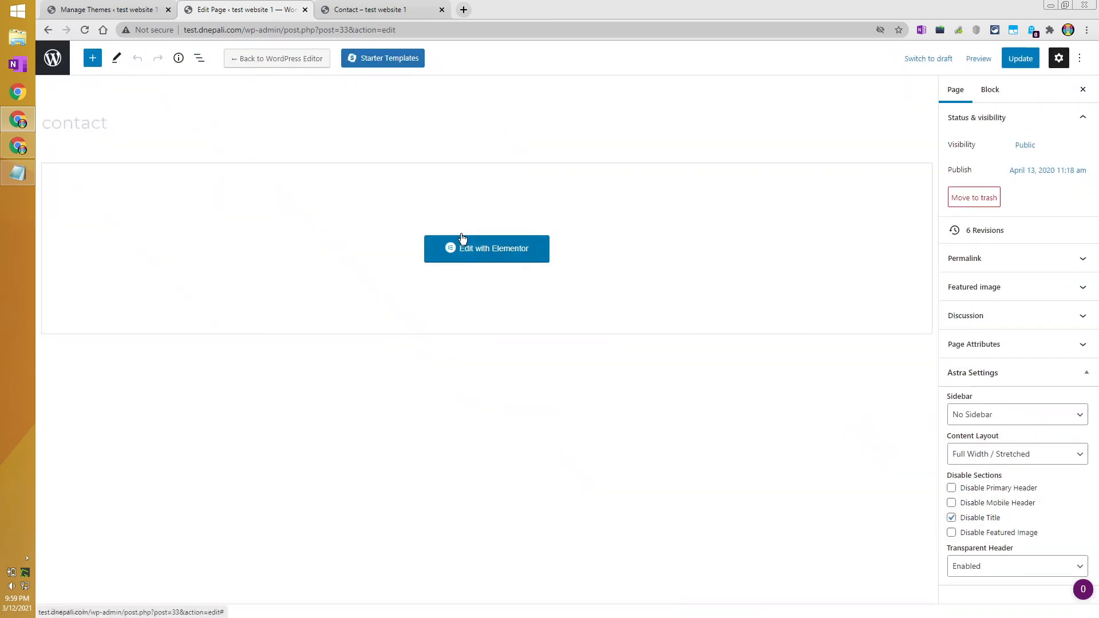
{"action": "left_click", "coordinate": [511, 249]}
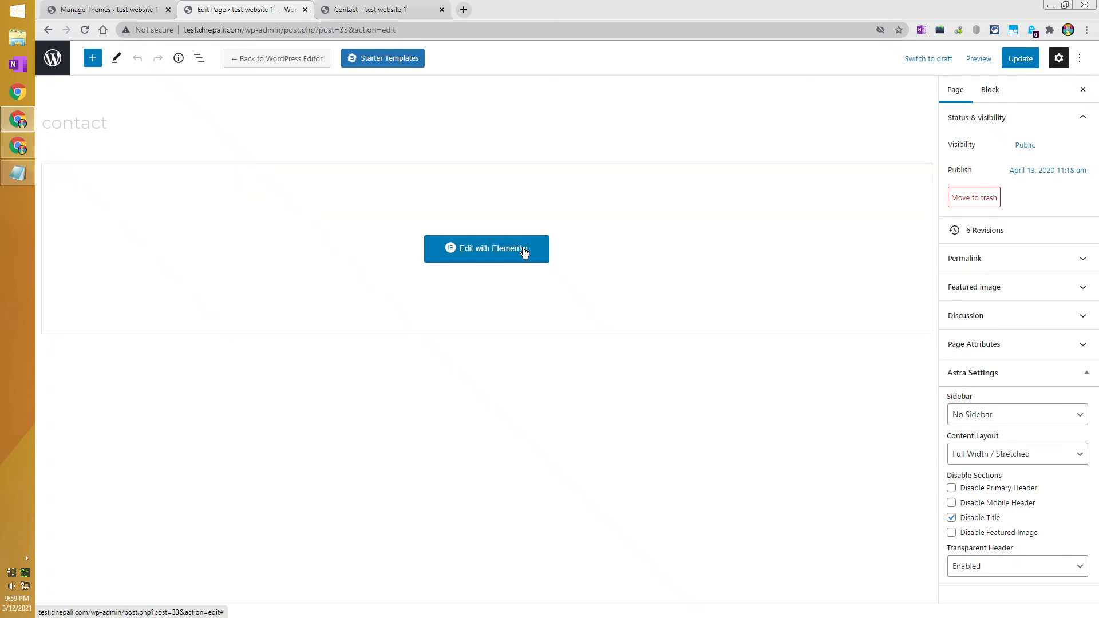
{"action": "left_click", "coordinate": [53, 57]}
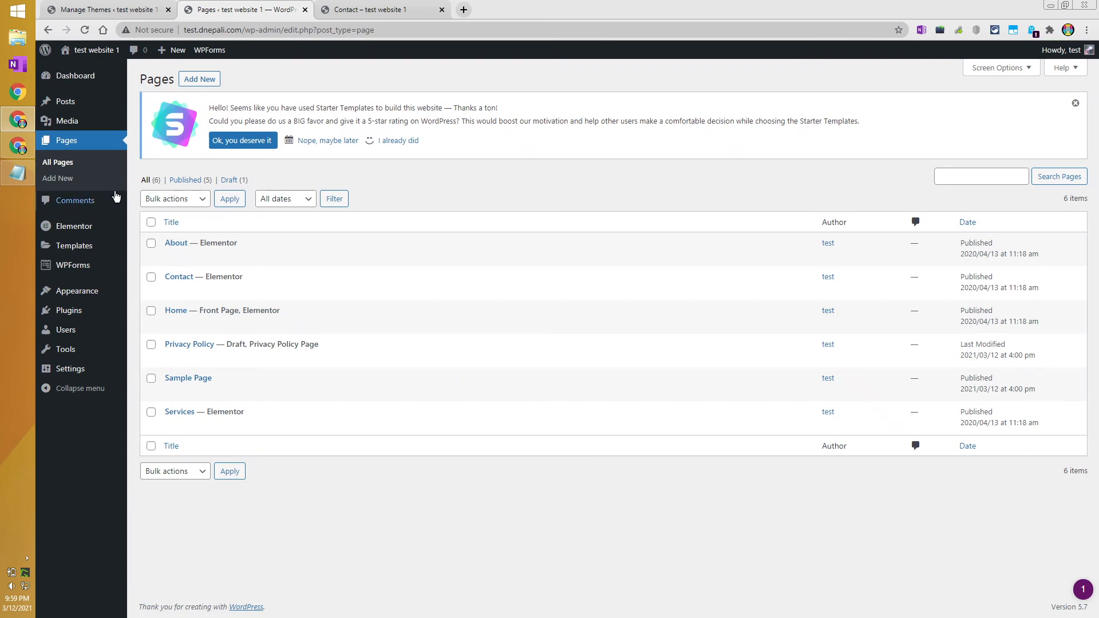
Open the live Services page from the Contact tab and scroll through its service 1–3 sections.
{"action": "left_click", "coordinate": [389, 9]}
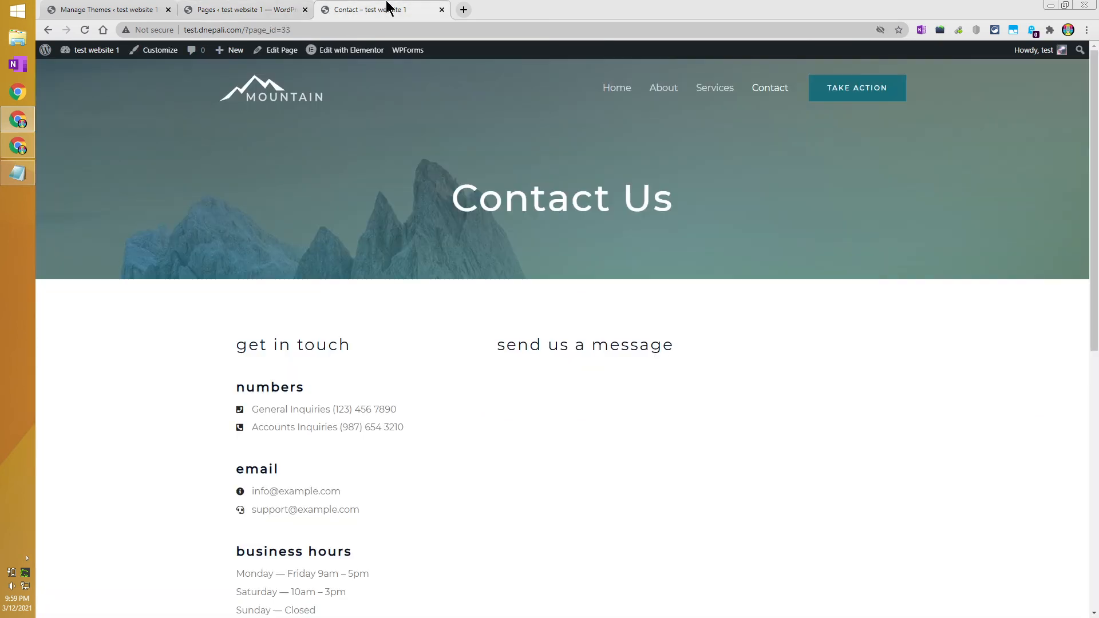
{"action": "left_click", "coordinate": [292, 9]}
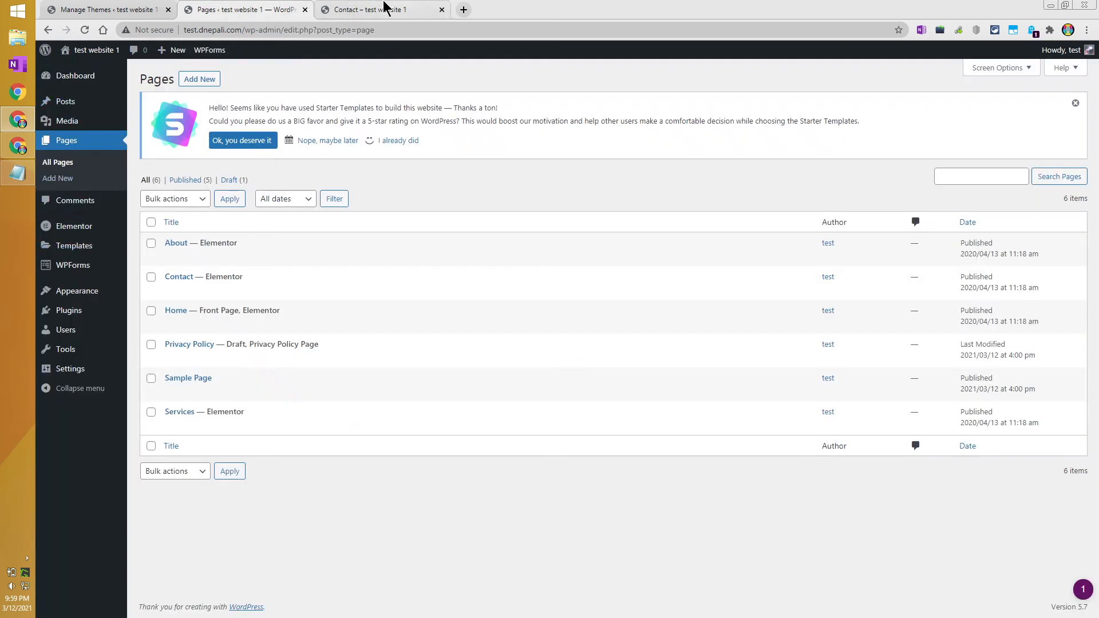
{"action": "left_click", "coordinate": [386, 9]}
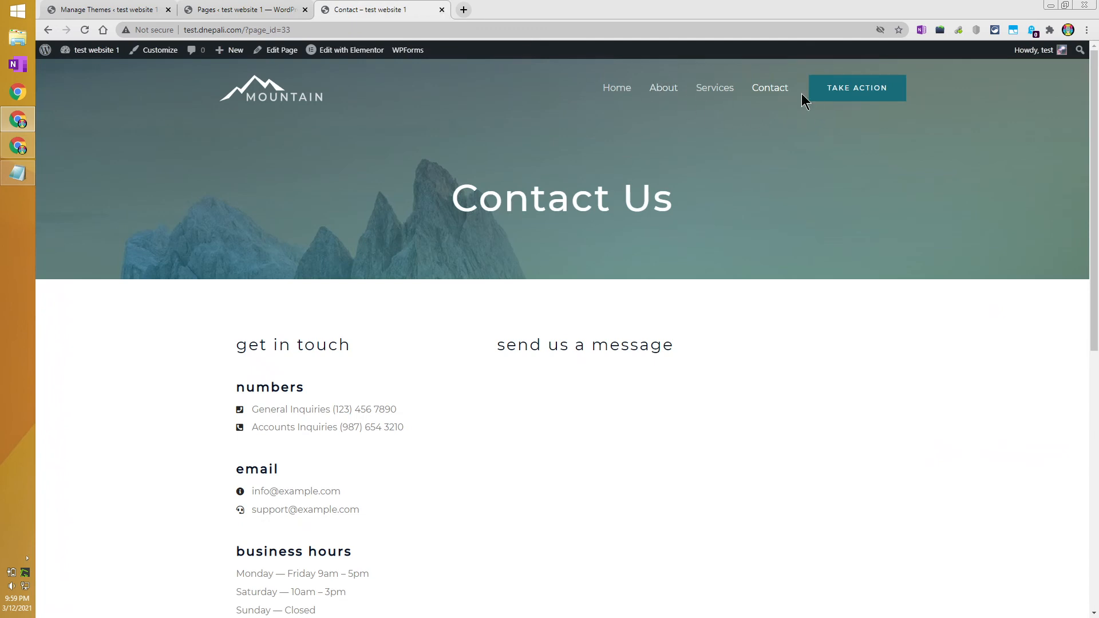
{"action": "left_click", "coordinate": [716, 91]}
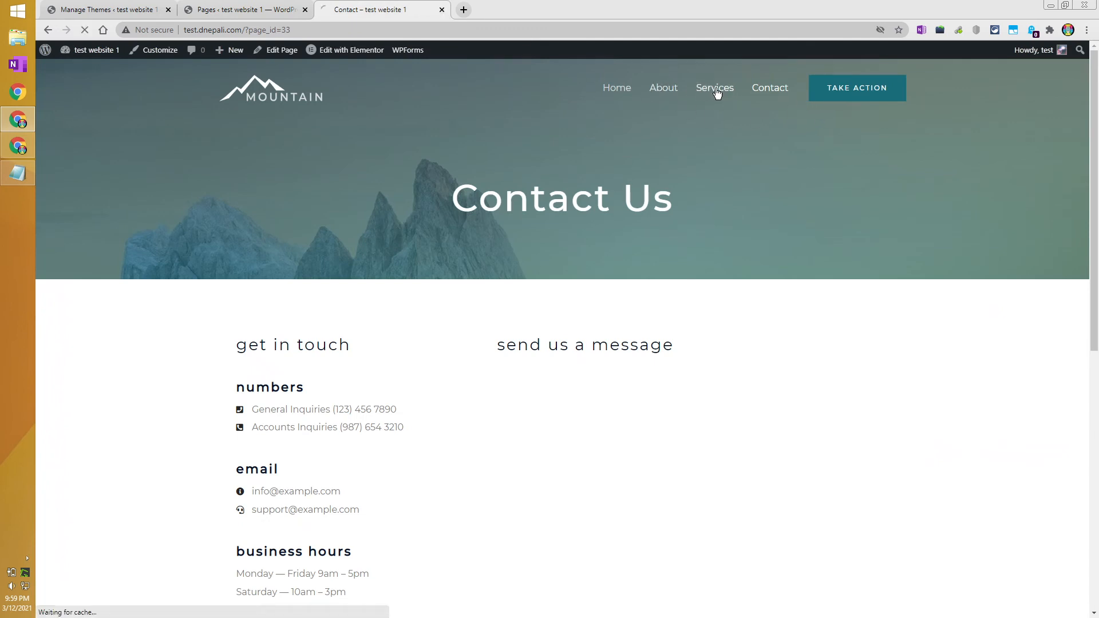
{"action": "scroll", "coordinate": [510, 318], "scroll_direction": "down", "scroll_amount": 5}
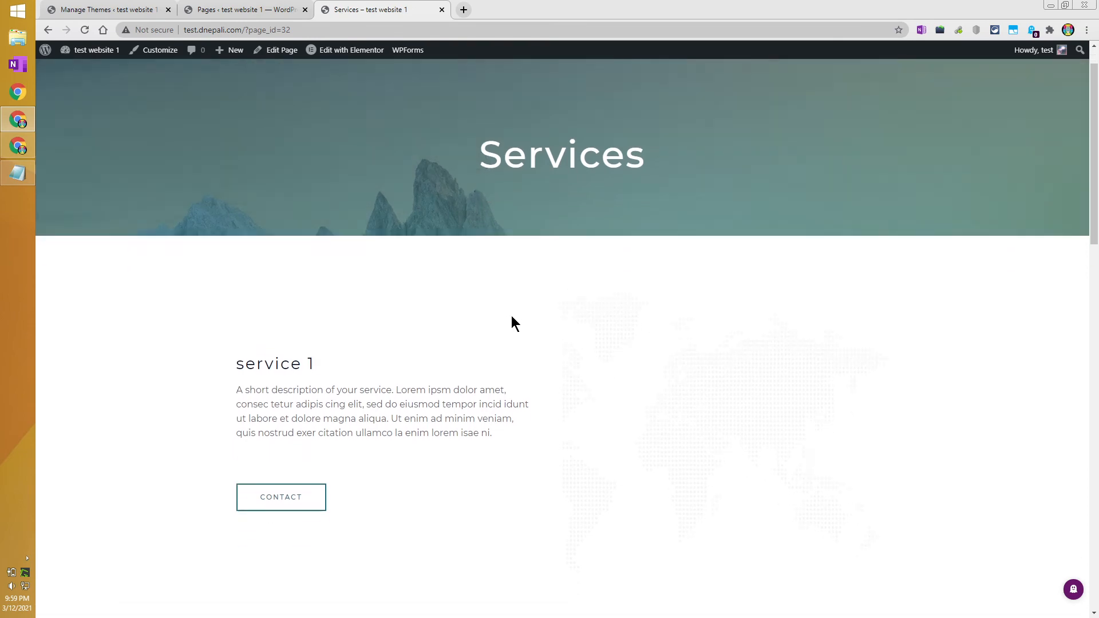
{"action": "scroll", "coordinate": [669, 367], "scroll_direction": "down", "scroll_amount": 4}
{"action": "scroll", "coordinate": [466, 502], "scroll_direction": "down", "scroll_amount": 3}
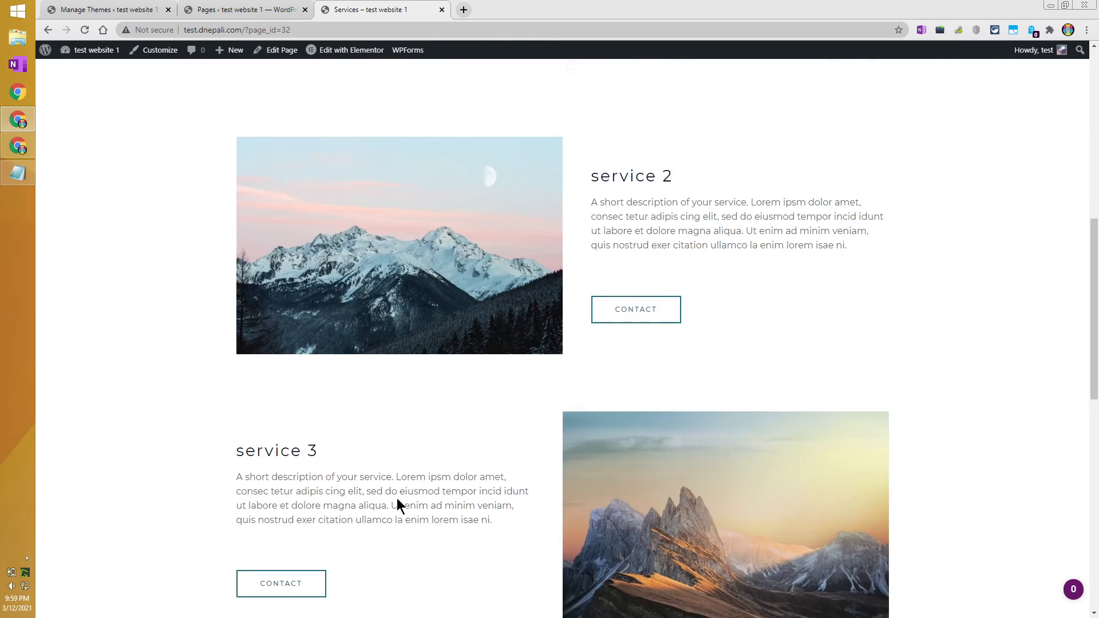
{"action": "scroll", "coordinate": [589, 467], "scroll_direction": "up", "scroll_amount": 11}
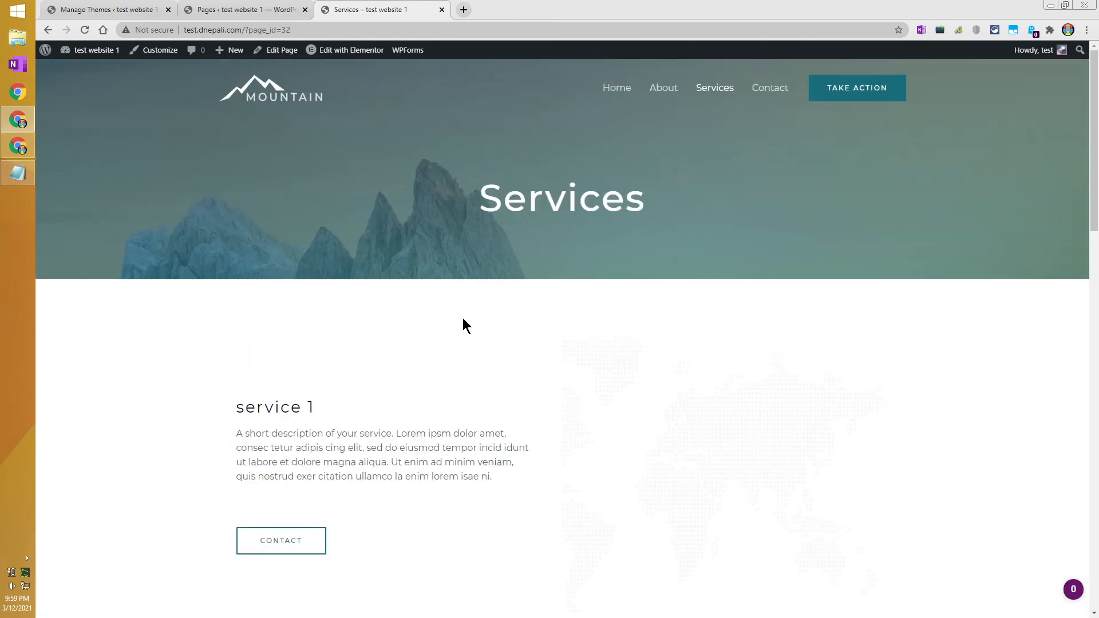
{"action": "left_click", "coordinate": [712, 88]}
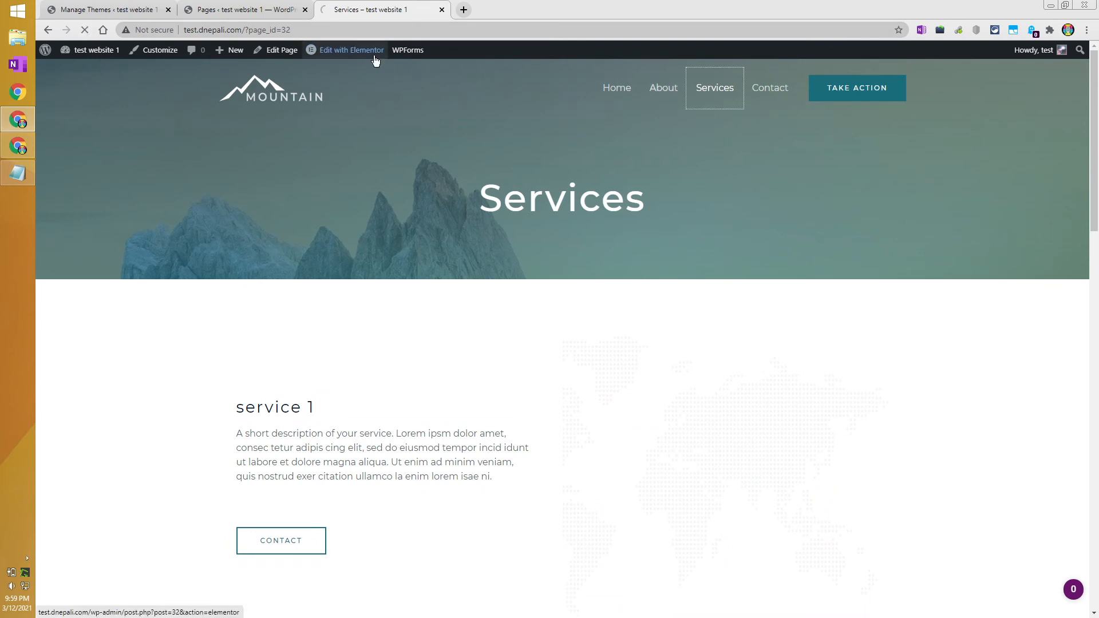
{"action": "mouse_move", "coordinate": [345, 55]}
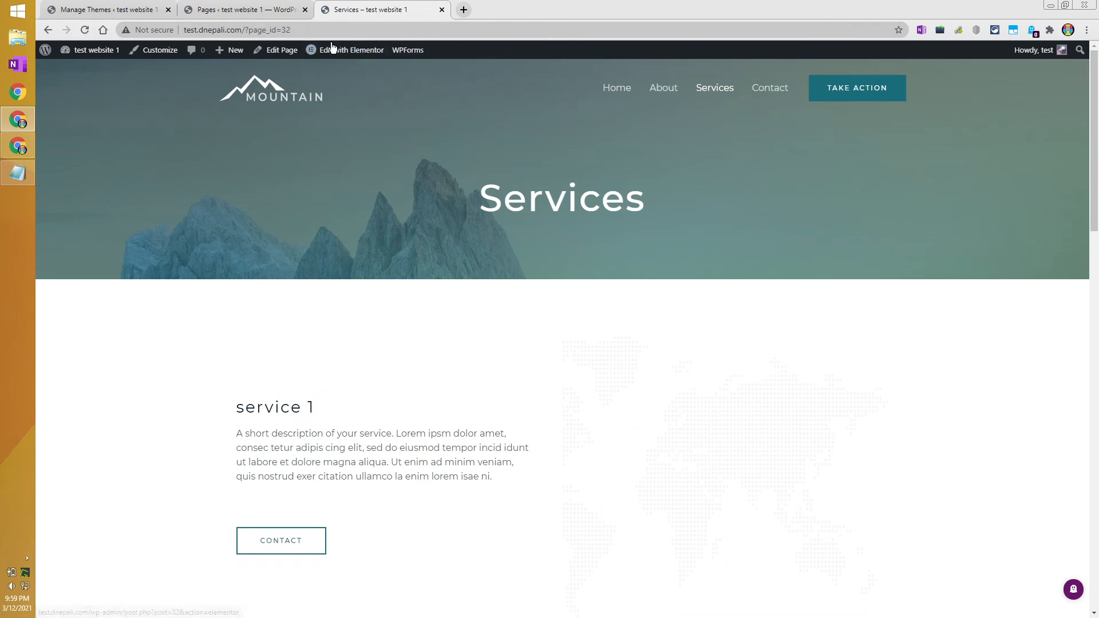
Open the Services page in Elementor and retitle the service 1 heading to 'My Service 1'.
{"action": "left_click", "coordinate": [336, 51]}
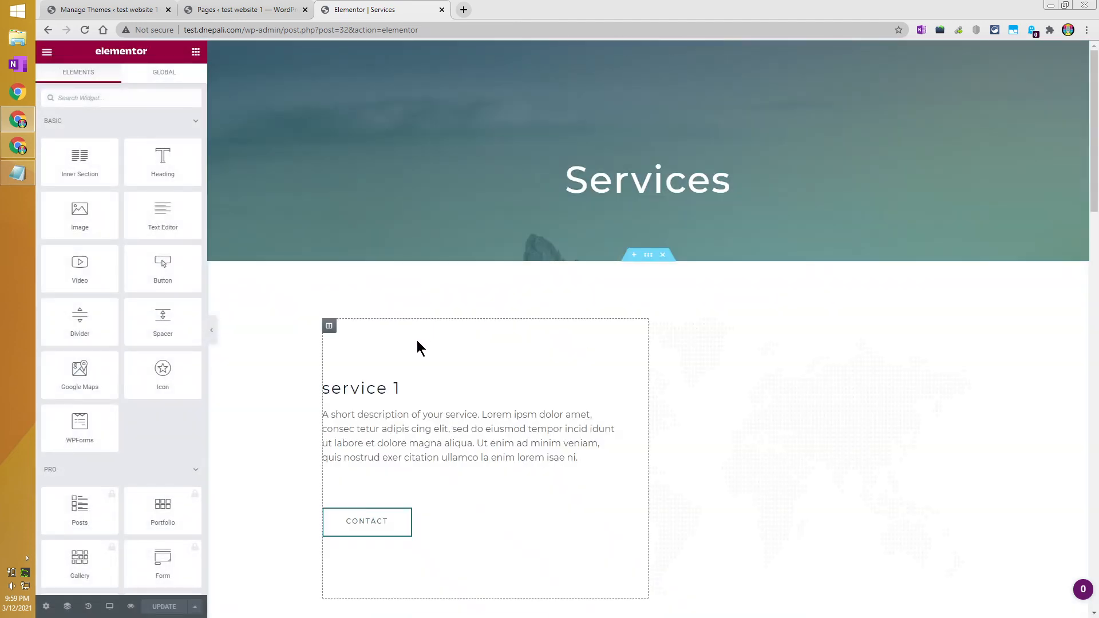
{"action": "left_click", "coordinate": [393, 386]}
{"action": "left_click", "coordinate": [87, 155]}
{"action": "key", "text": "ctrl+a"}
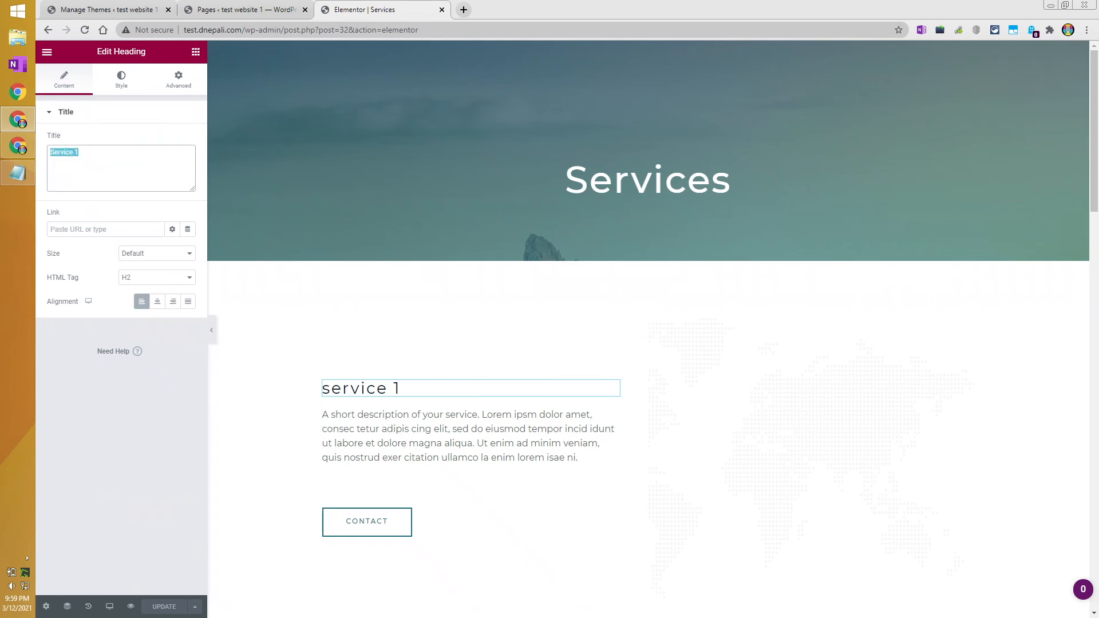
{"action": "type", "text": "My "}
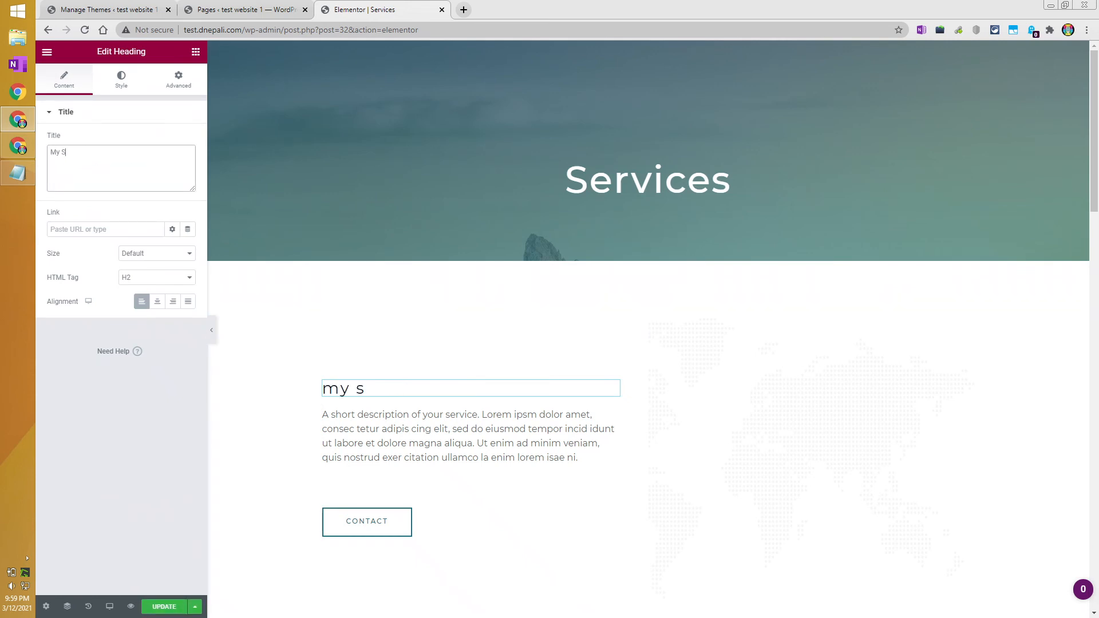
{"action": "type", "text": "Sre"}
{"action": "key", "text": "BackSpace"}
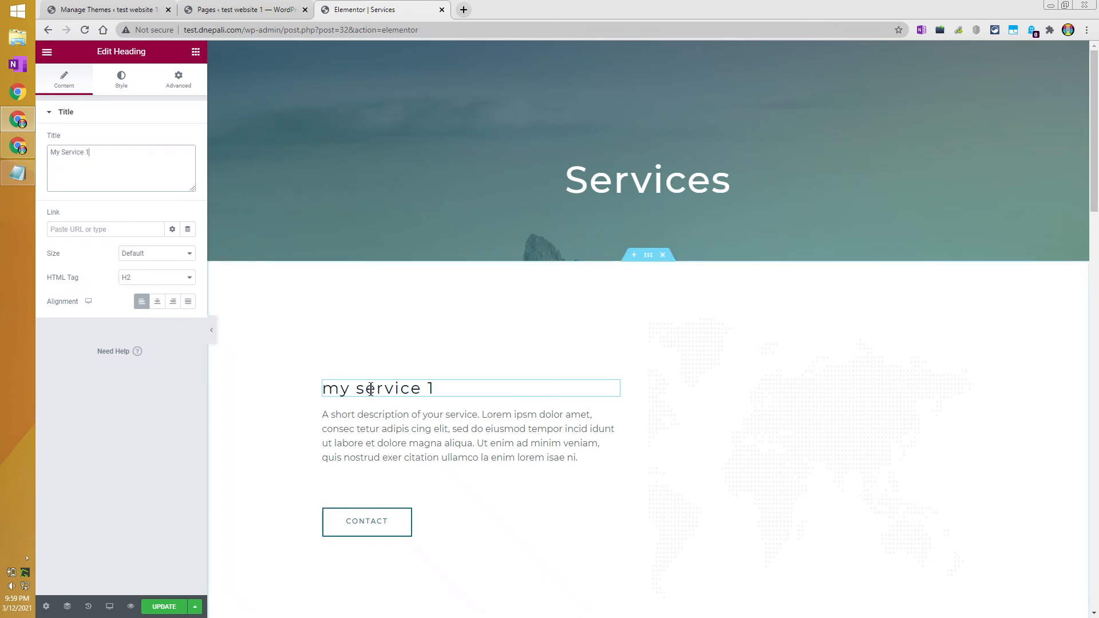
Change the description to 'A short description of my service 1' and save the page.
{"action": "left_click", "coordinate": [394, 419]}
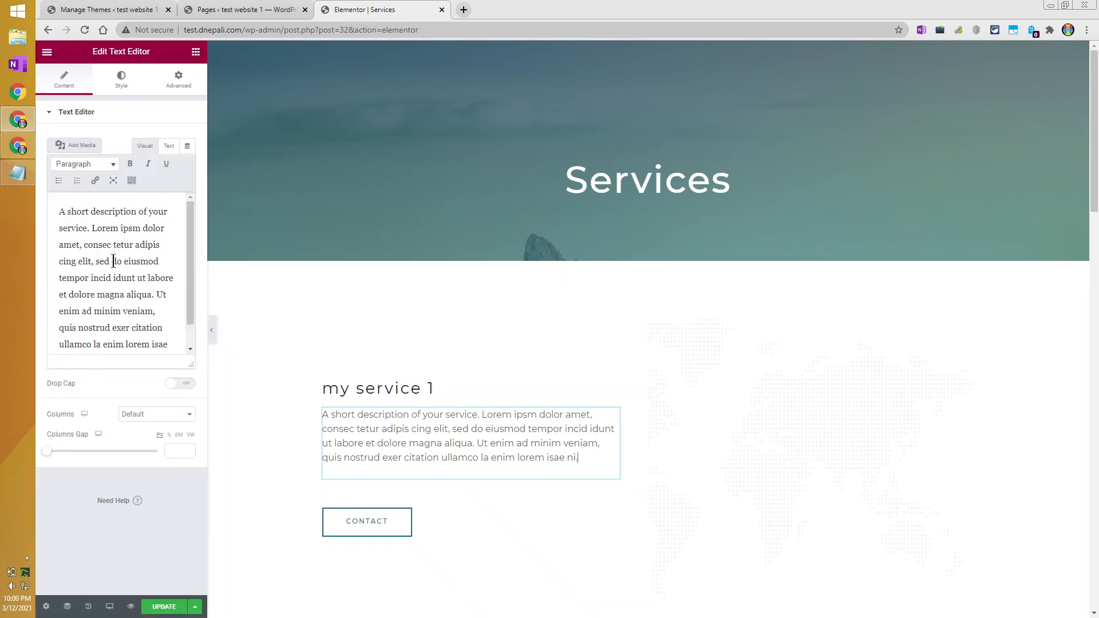
{"action": "left_click_drag", "start_coordinate": [59, 212], "coordinate": [78, 215]}
{"action": "left_click", "coordinate": [79, 226]}
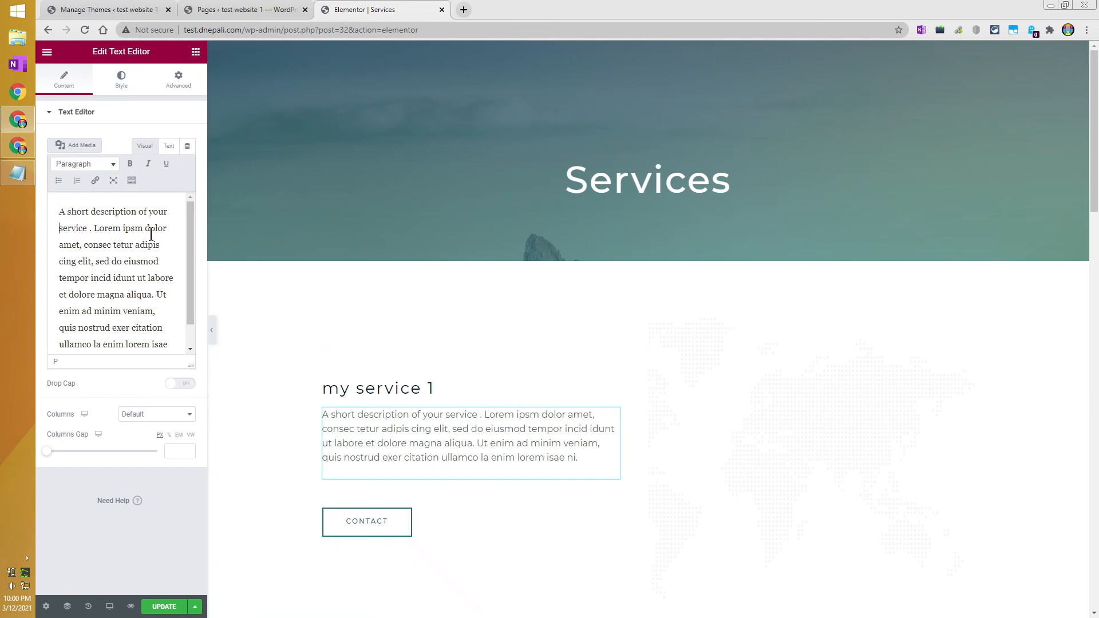
{"action": "type", "text": "my"}
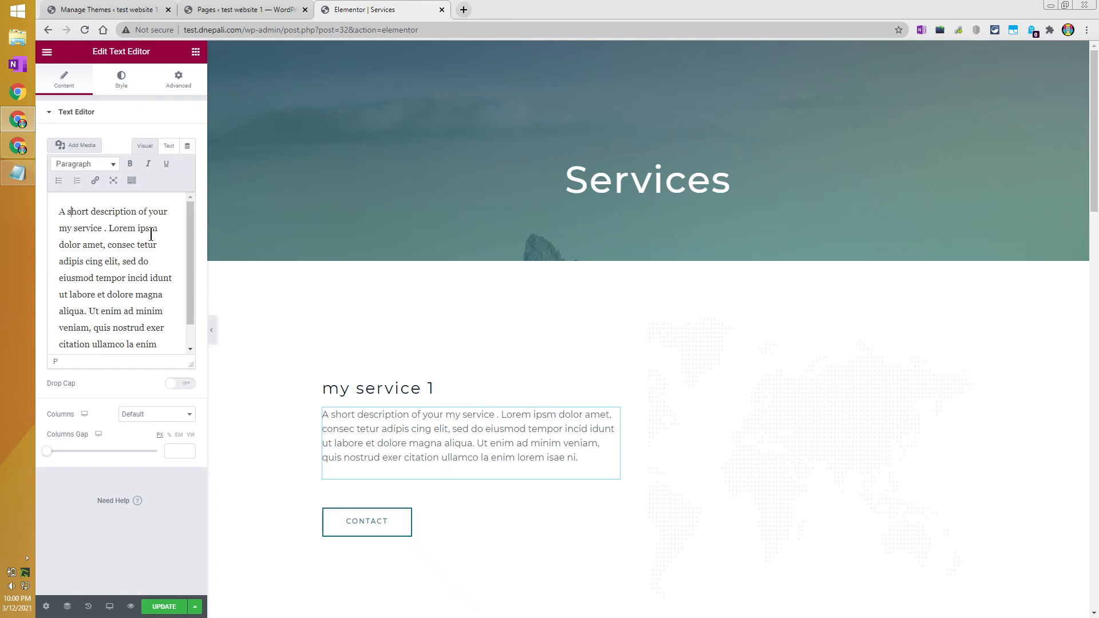
{"action": "key", "text": "ctrl+shift+Right"}
{"action": "key", "text": "BackSpace"}
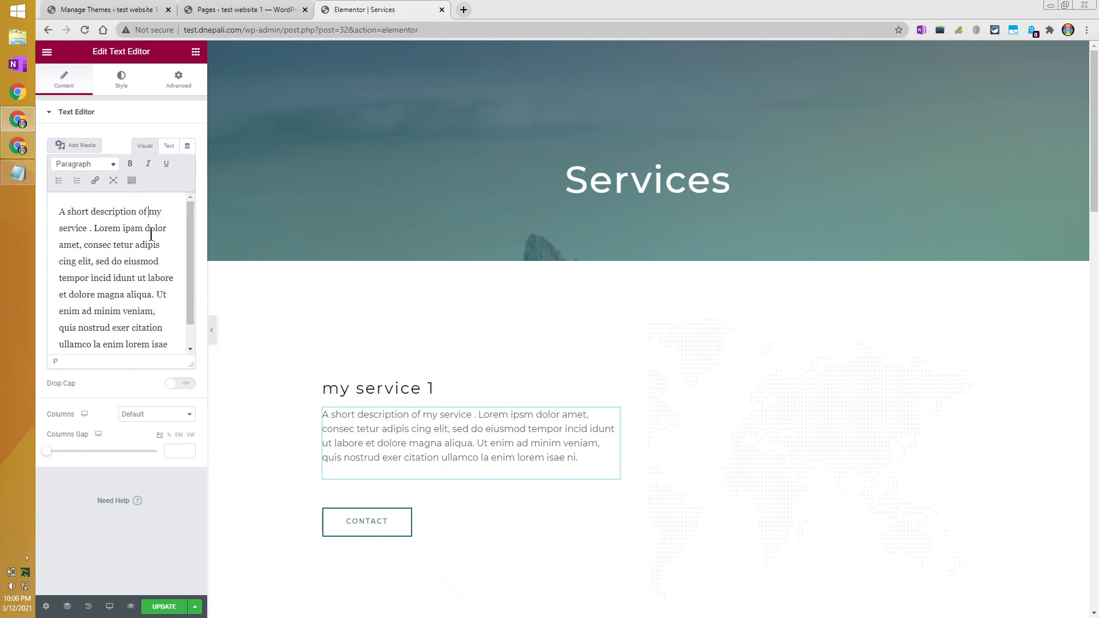
{"action": "key", "text": "ctrl+End"}
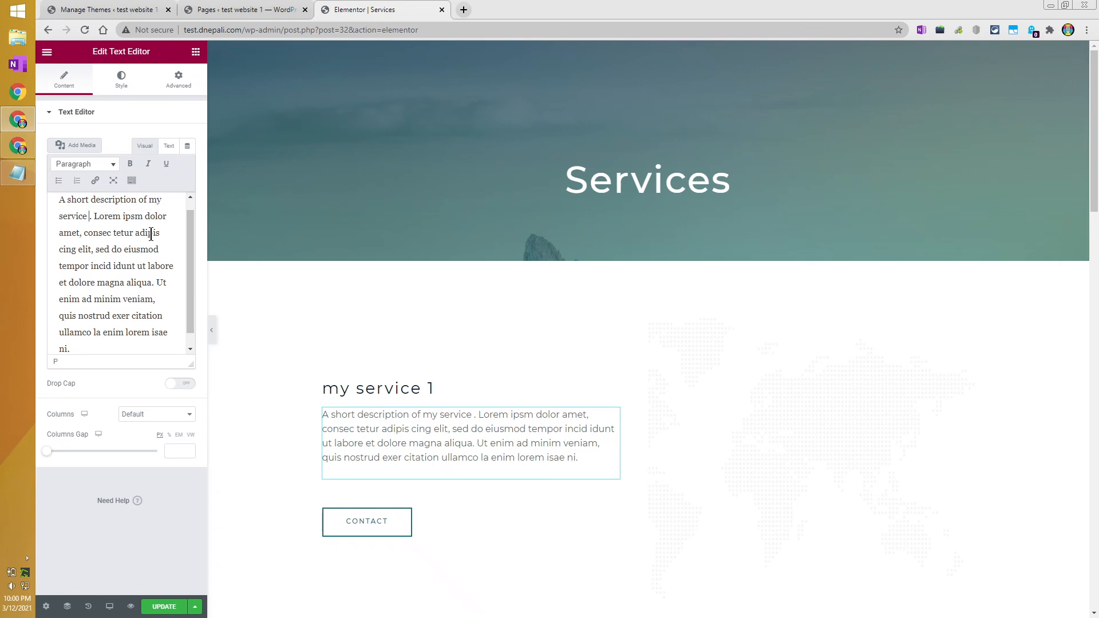
{"action": "type", "text": "1"}
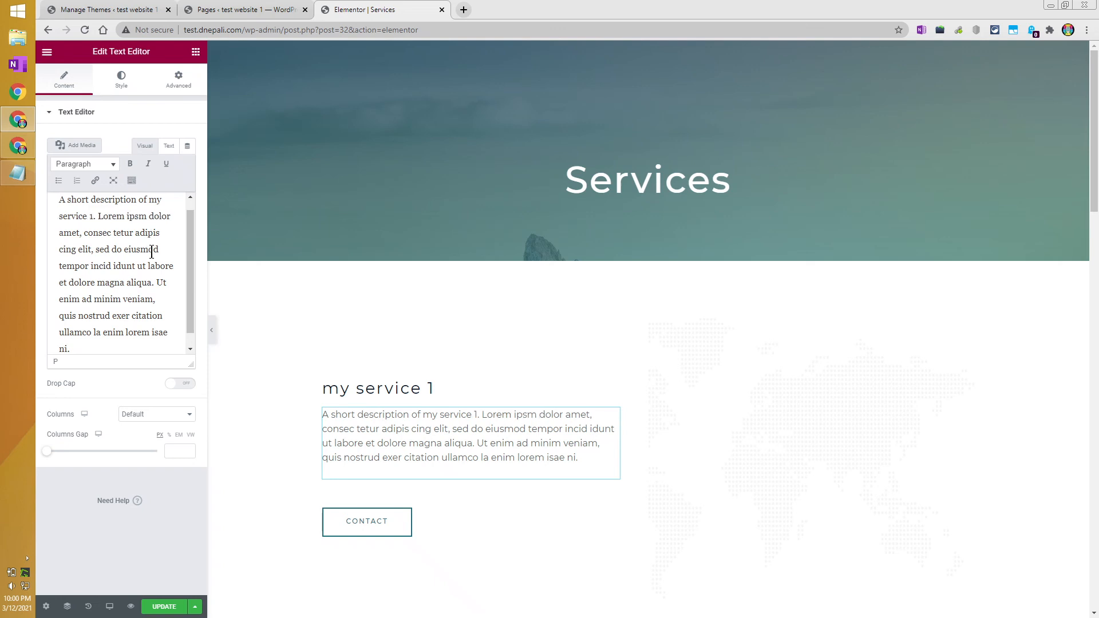
{"action": "left_click", "coordinate": [164, 606]}
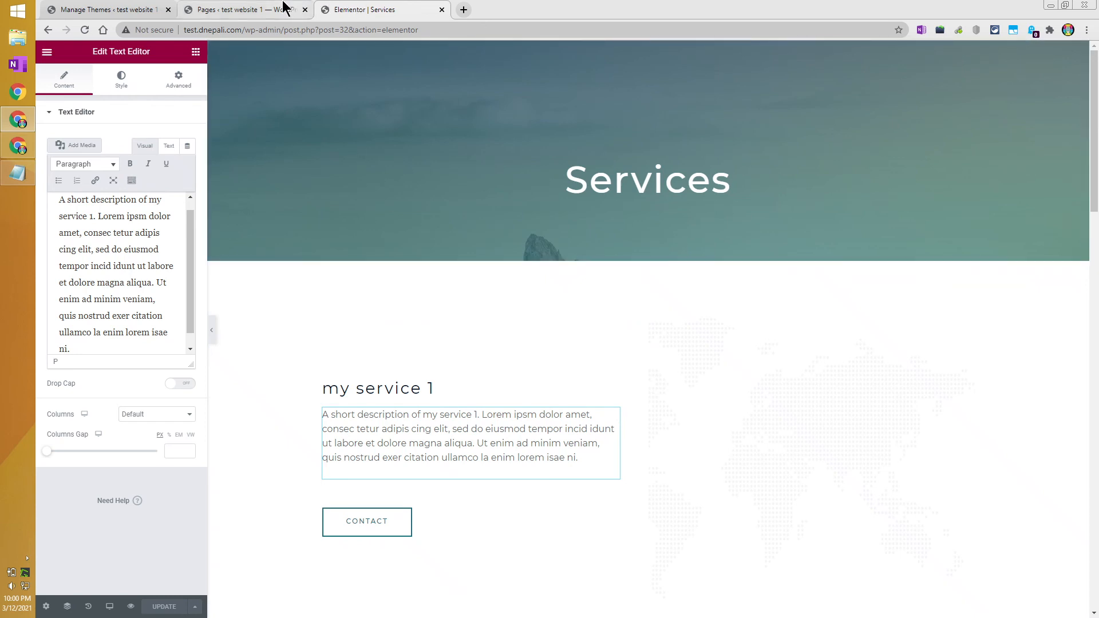
Close the duplicate Services edit tab and open a new blank browser tab.
{"action": "left_click", "coordinate": [284, 9]}
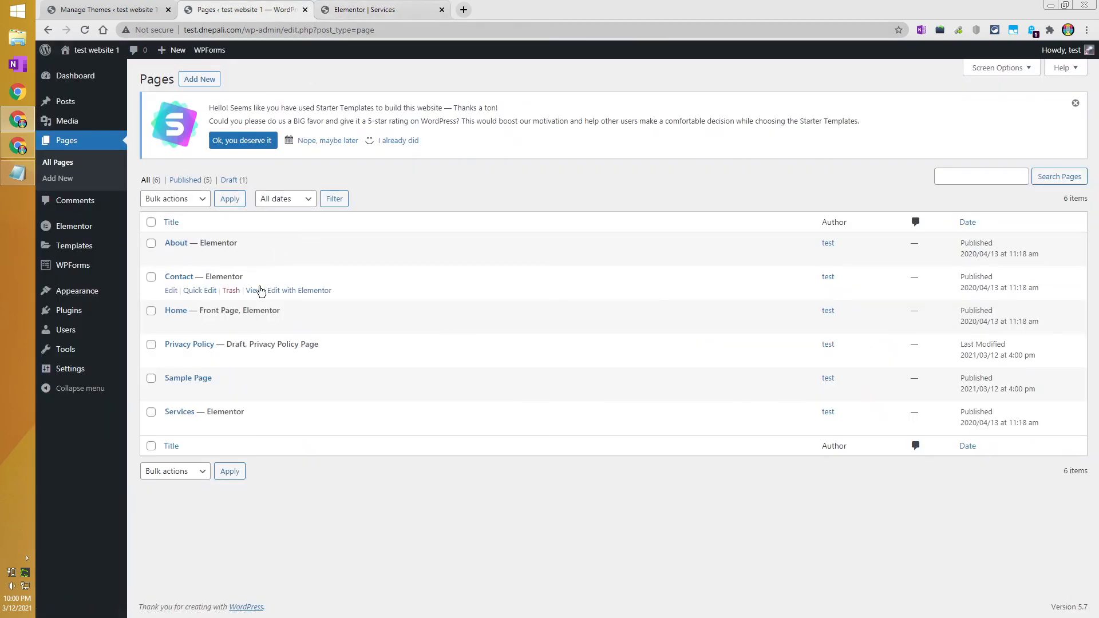
{"action": "left_click", "coordinate": [358, 9]}
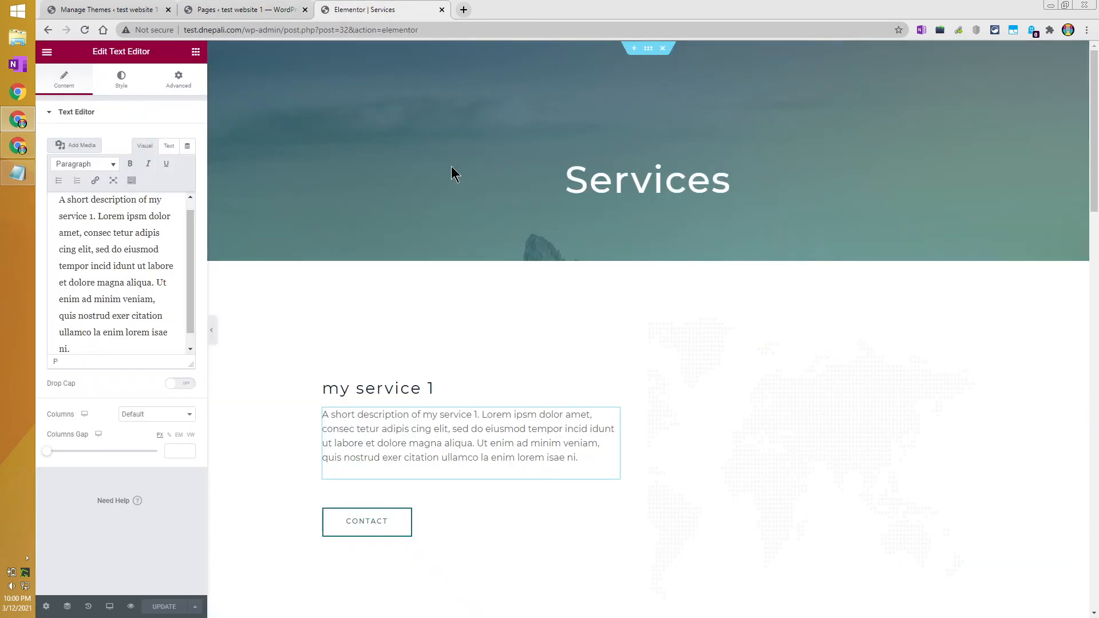
{"action": "left_click", "coordinate": [269, 10]}
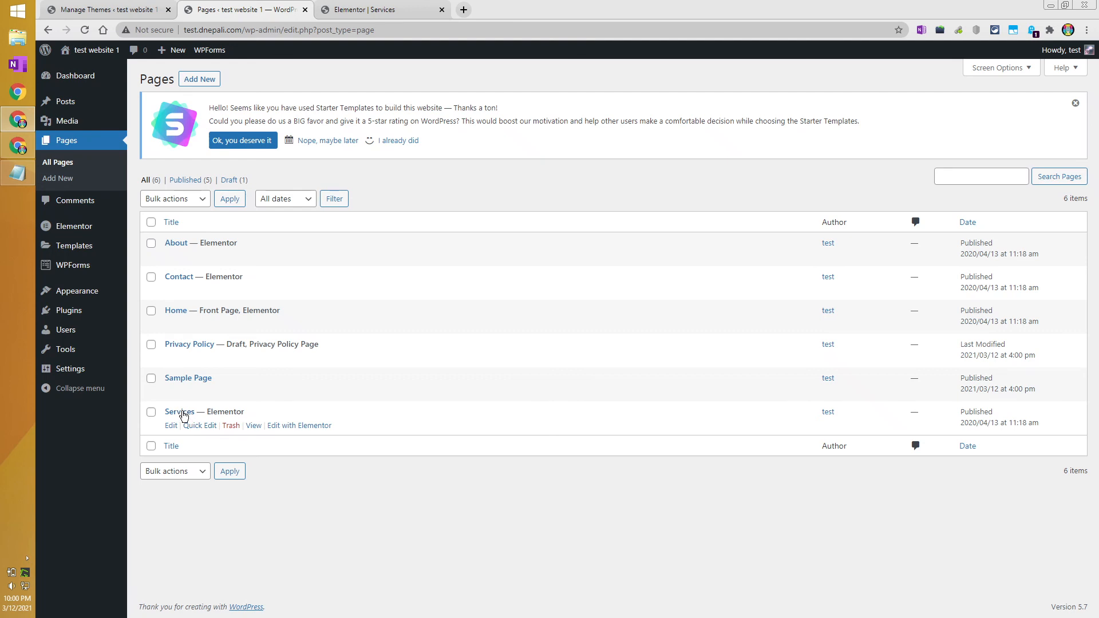
{"action": "left_click", "coordinate": [184, 414], "text": "ctrl"}
{"action": "left_click", "coordinate": [355, 8]}
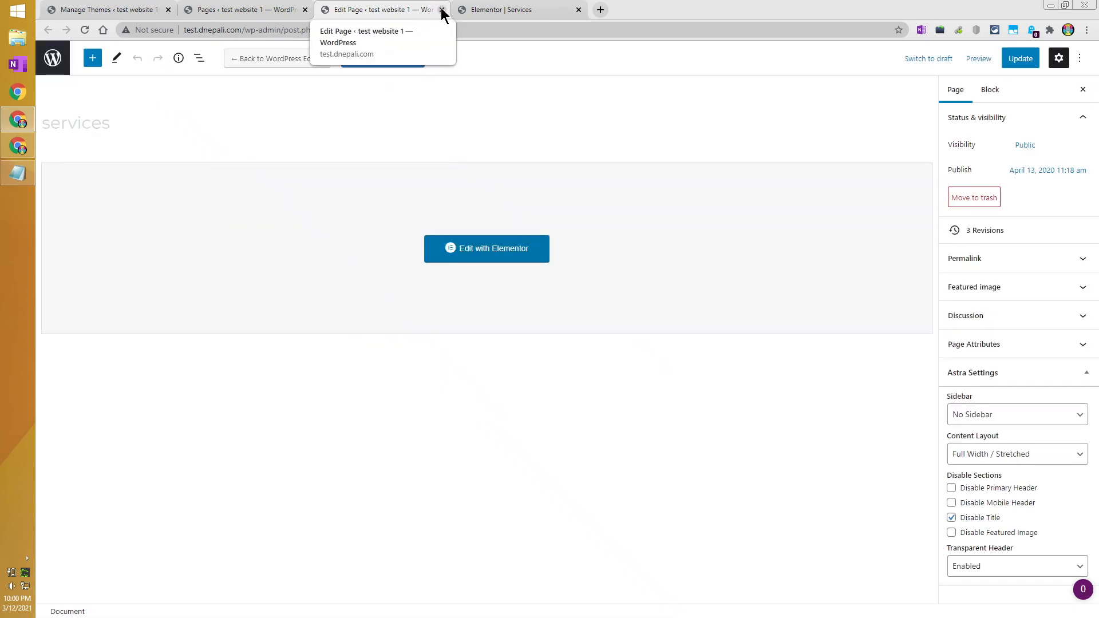
{"action": "left_click", "coordinate": [442, 10]}
{"action": "left_click", "coordinate": [115, 11]}
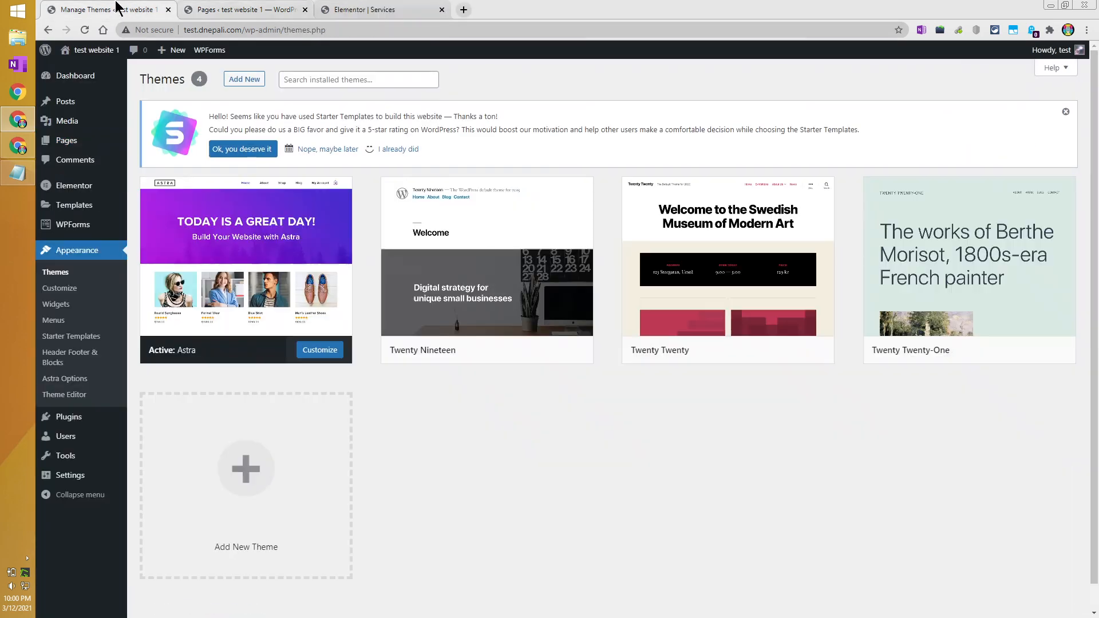
{"action": "left_click", "coordinate": [462, 10]}
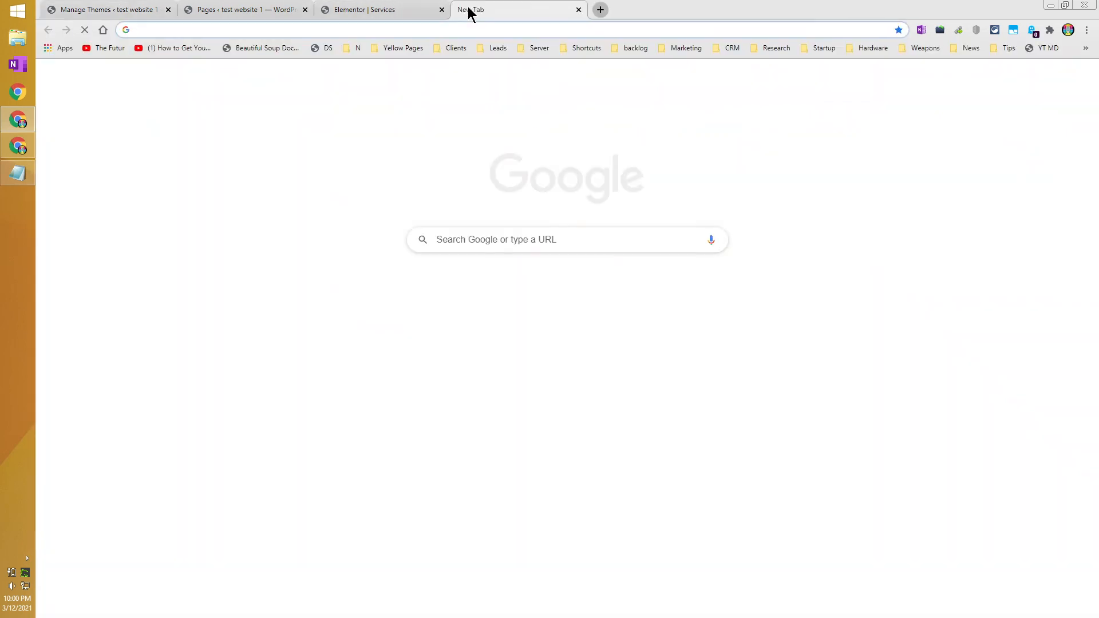
Load the live site, view its Services page with 'my service 1', then return to Elementor.
{"action": "type", "text": "tes"}
{"action": "key", "text": "Return"}
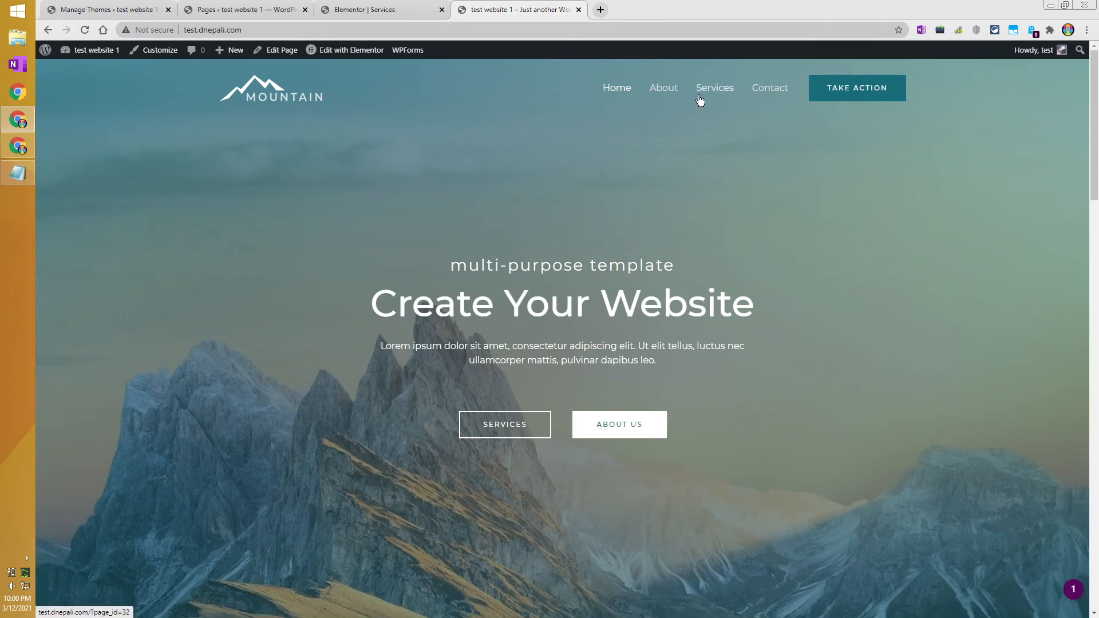
{"action": "left_click", "coordinate": [699, 102]}
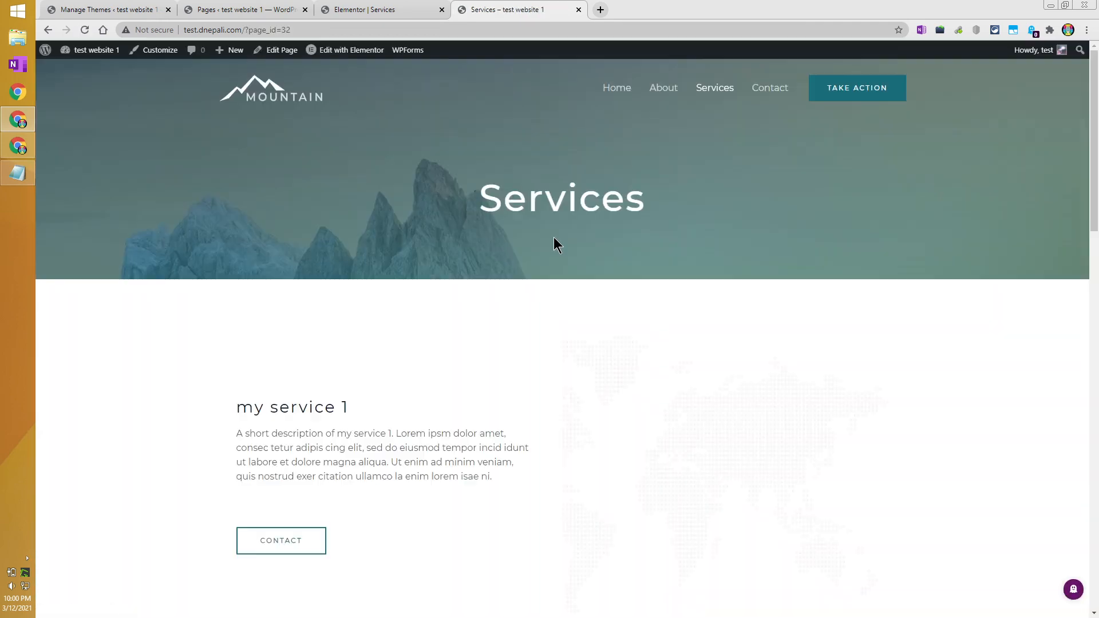
{"action": "scroll", "coordinate": [553, 238], "scroll_direction": "down", "scroll_amount": 1}
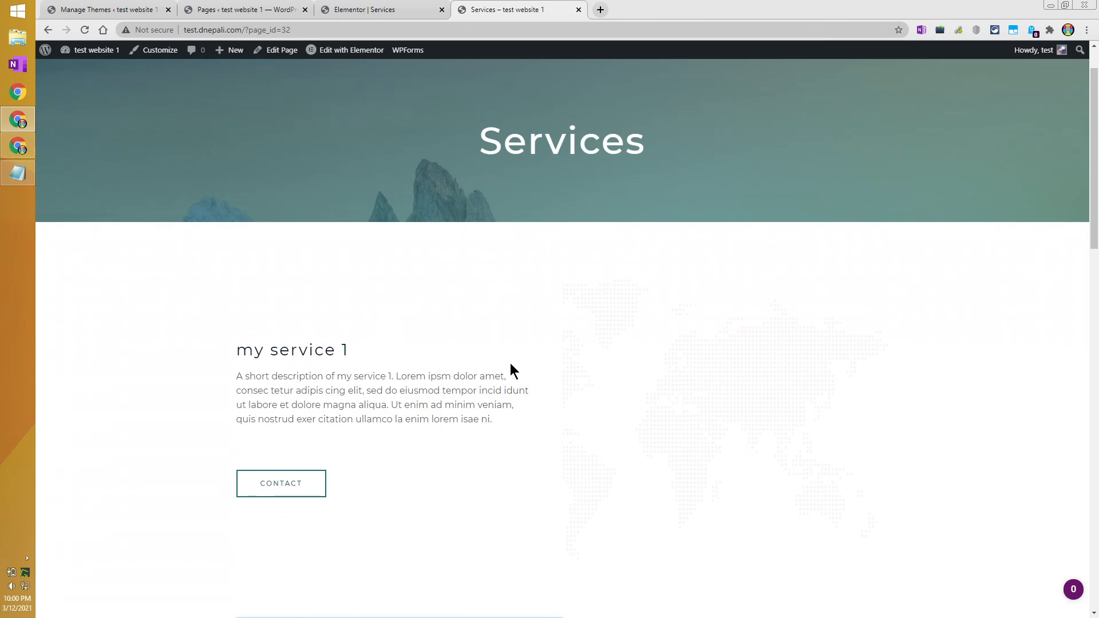
{"action": "scroll", "coordinate": [466, 351], "scroll_direction": "down", "scroll_amount": 10}
{"action": "scroll", "coordinate": [469, 345], "scroll_direction": "up", "scroll_amount": 7}
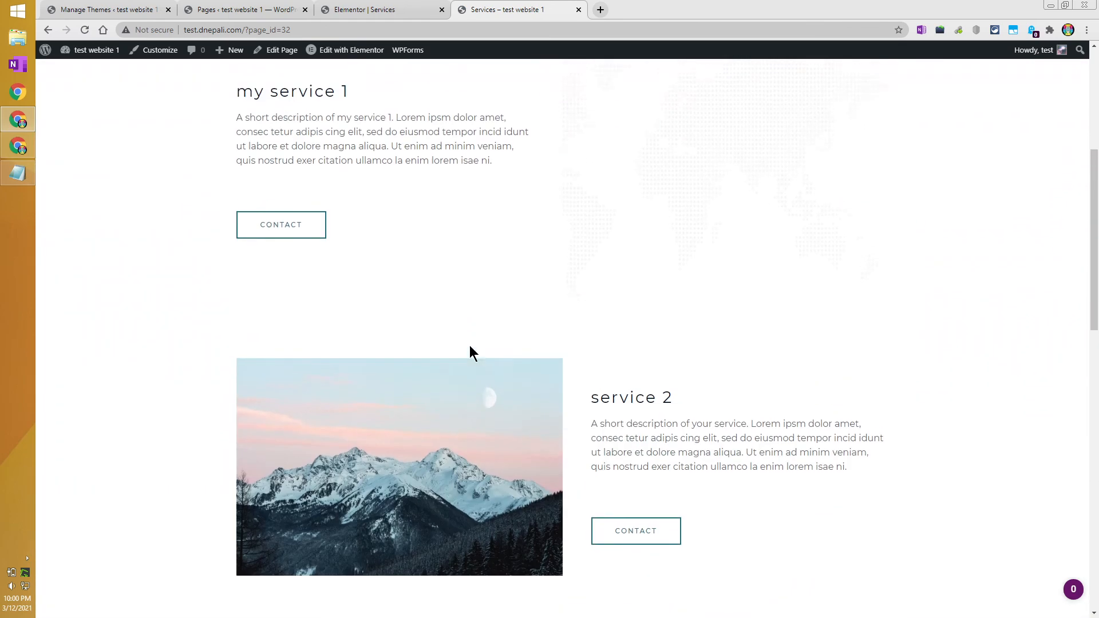
{"action": "scroll", "coordinate": [469, 345], "scroll_direction": "up", "scroll_amount": 3}
{"action": "left_click", "coordinate": [372, 9]}
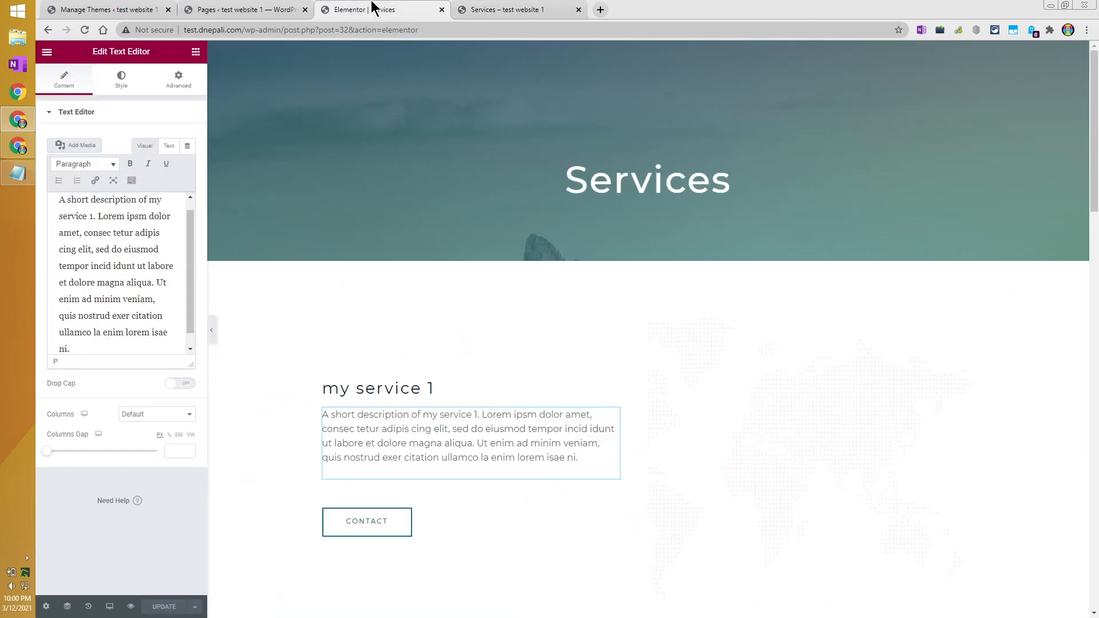
Swap the map image beside my service 1 for the Pixabay tiger photo using Save & Insert.
{"action": "left_click", "coordinate": [746, 387]}
{"action": "scroll", "coordinate": [851, 319], "scroll_direction": "down", "scroll_amount": 3}
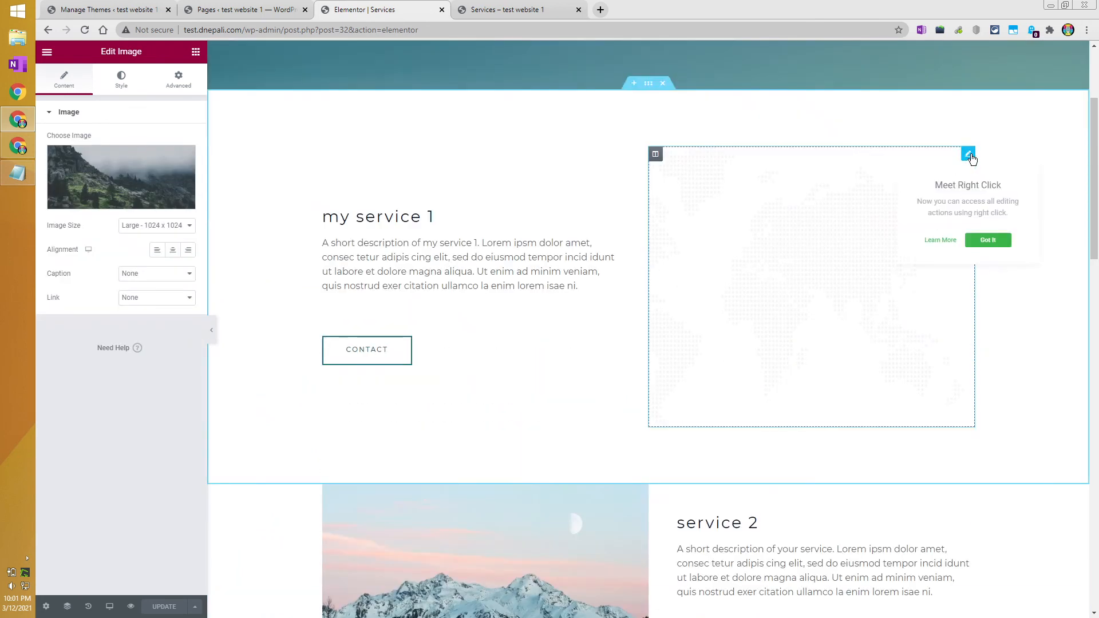
{"action": "right_click", "coordinate": [778, 213]}
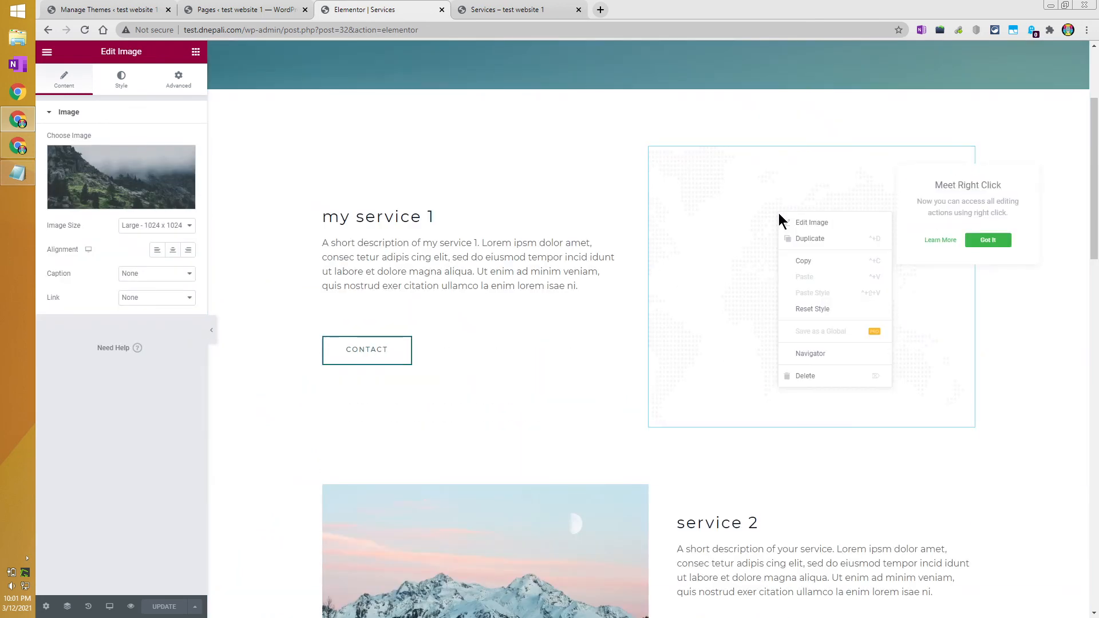
{"action": "left_click", "coordinate": [798, 223]}
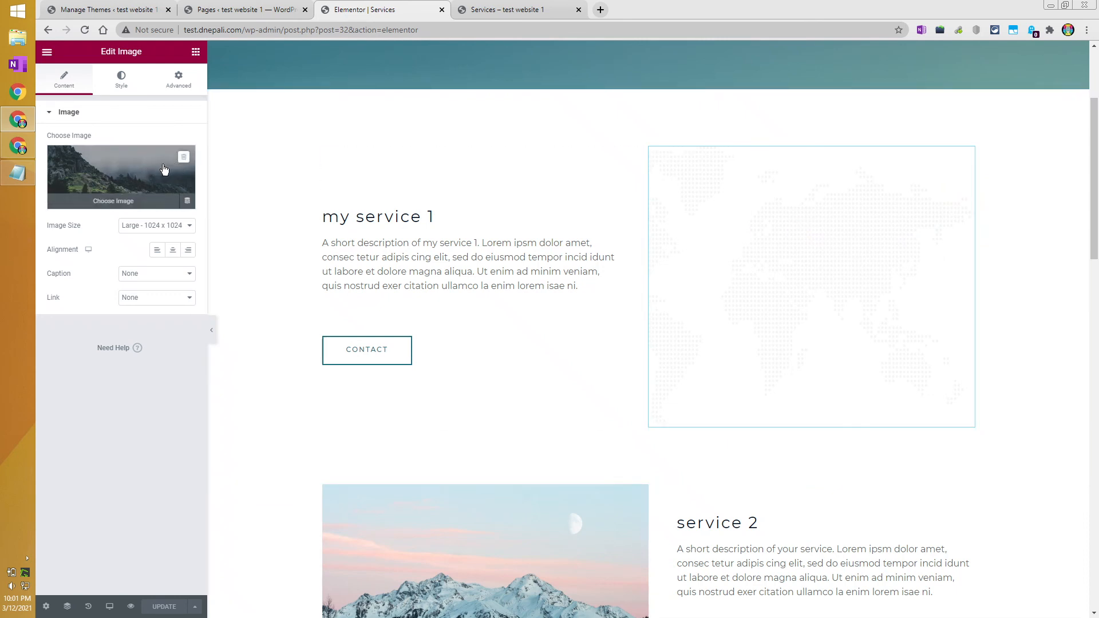
{"action": "left_click", "coordinate": [121, 203]}
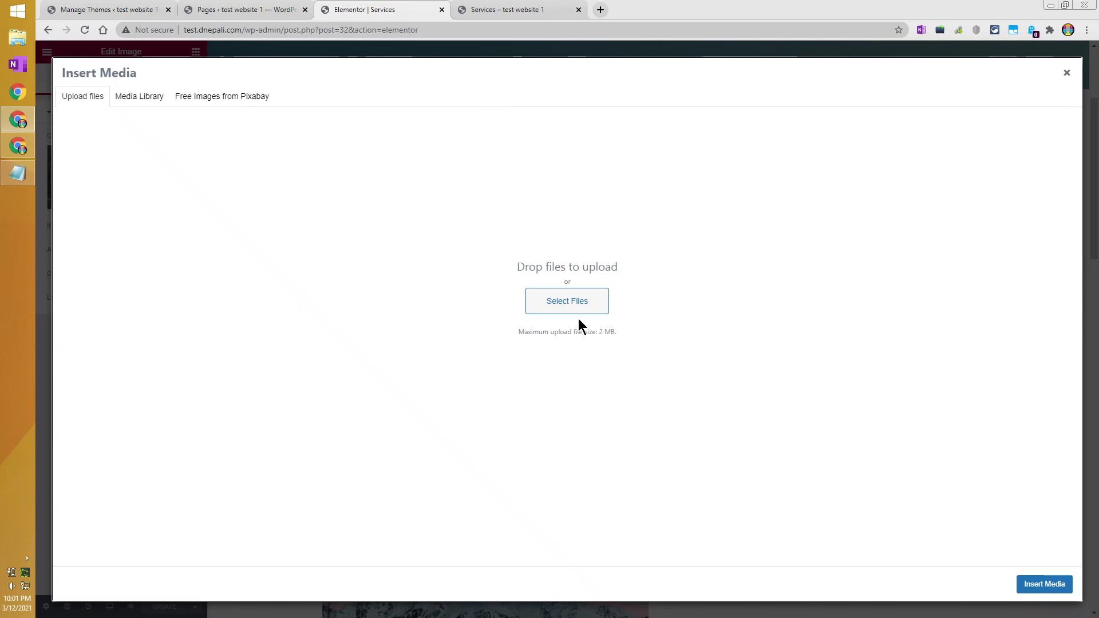
{"action": "left_click", "coordinate": [244, 98]}
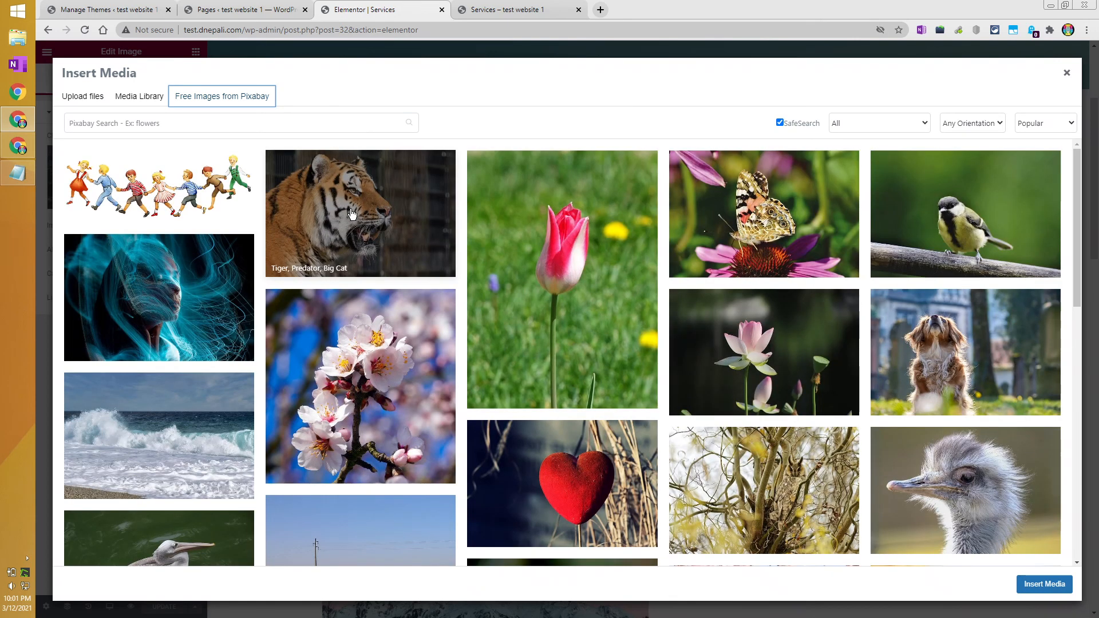
{"action": "left_click", "coordinate": [424, 263]}
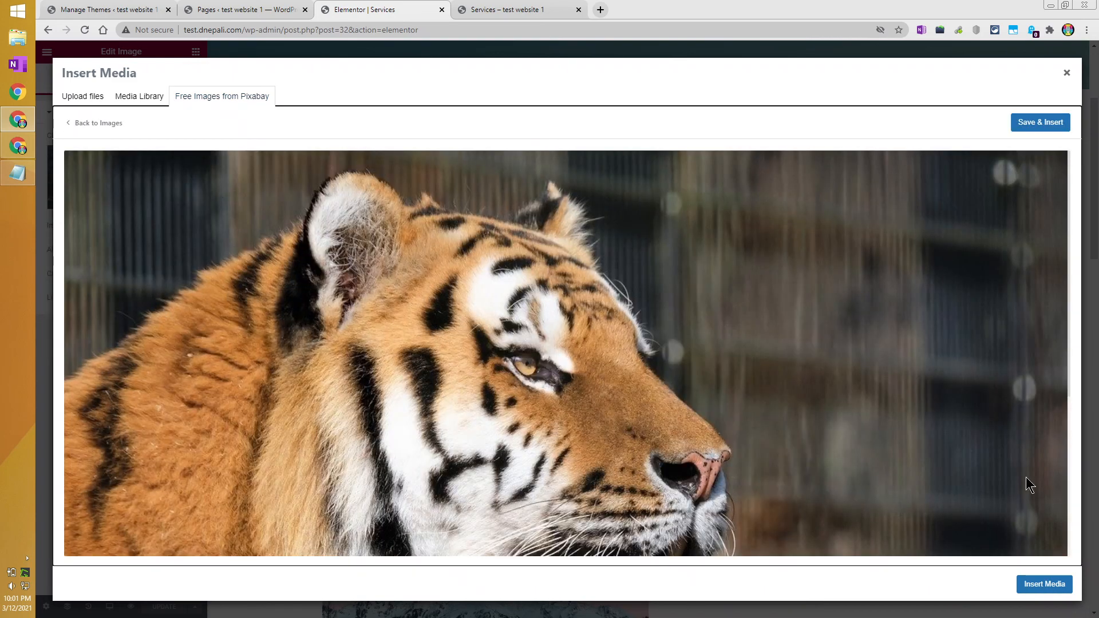
{"action": "left_click", "coordinate": [1044, 584]}
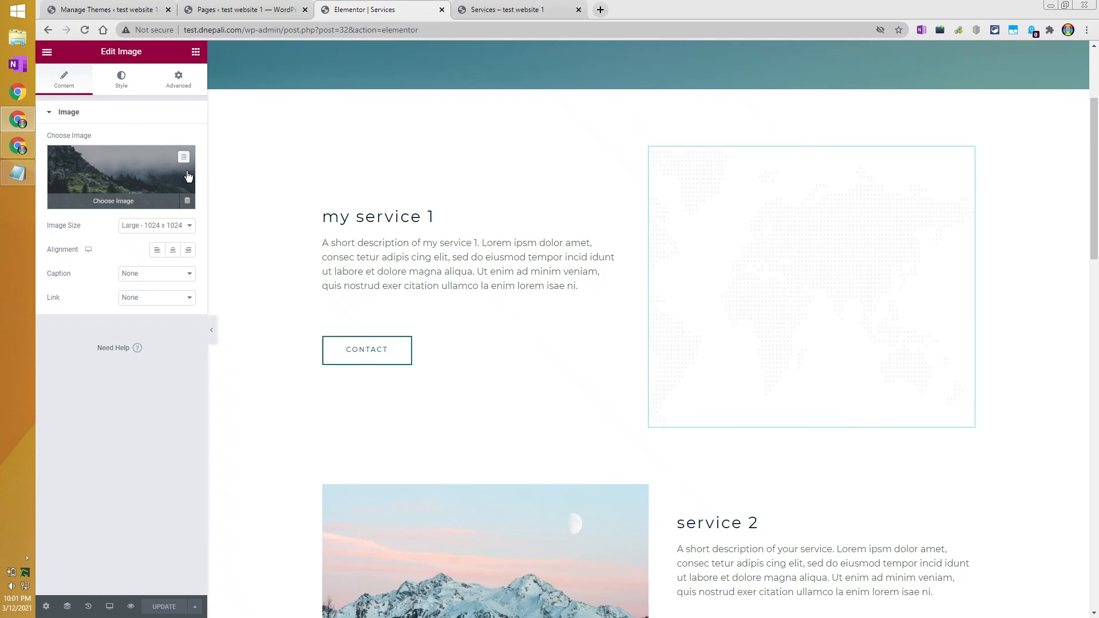
{"action": "left_click", "coordinate": [184, 158]}
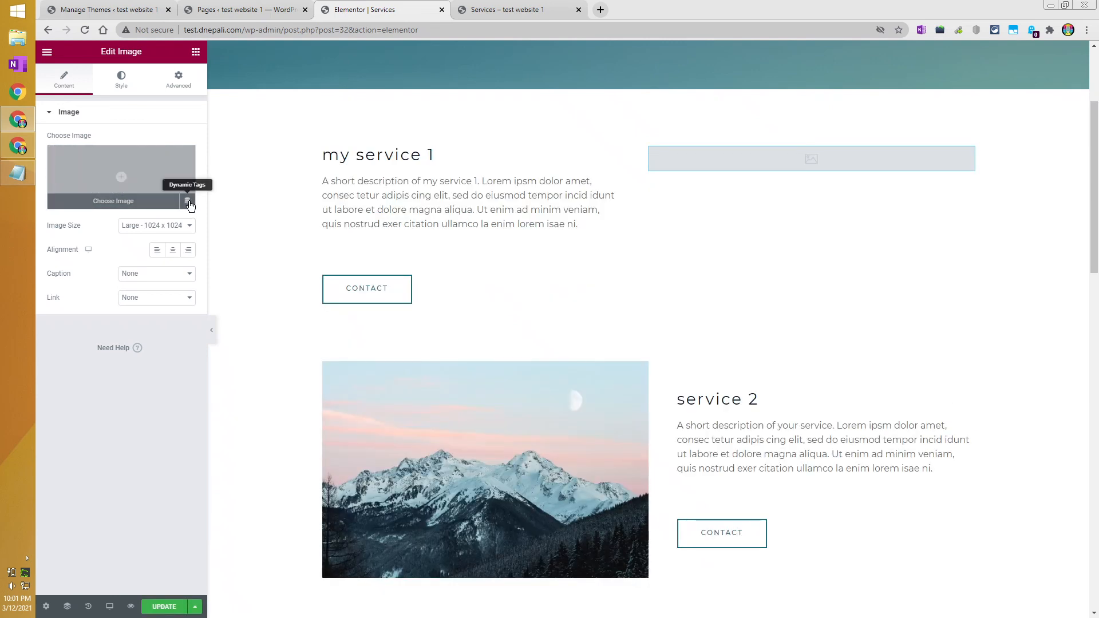
{"action": "left_click", "coordinate": [115, 174]}
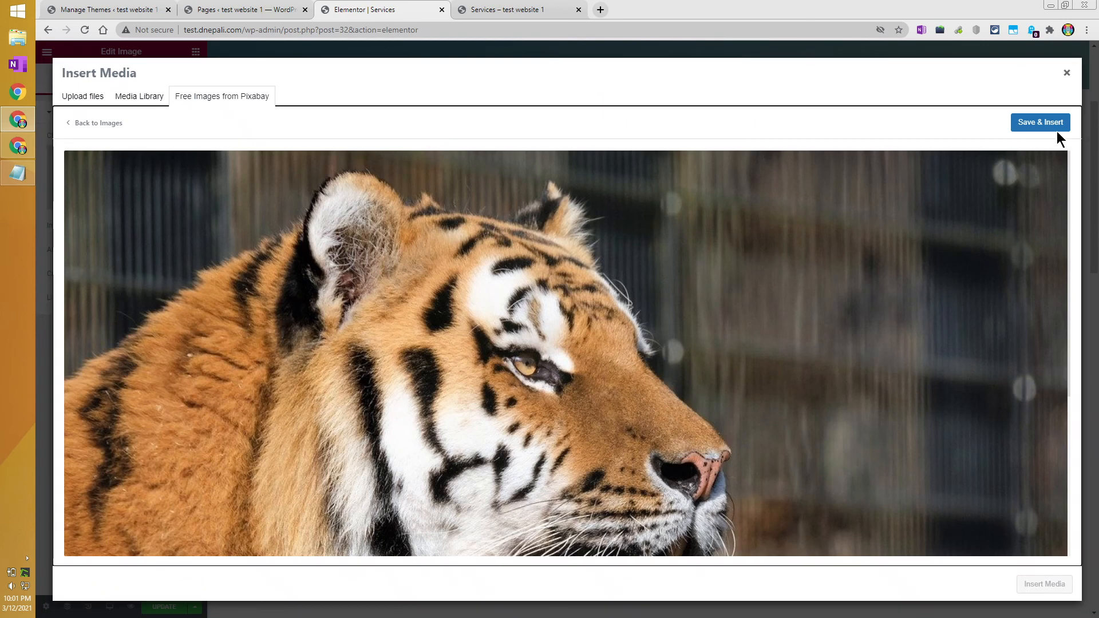
{"action": "left_click", "coordinate": [1028, 130]}
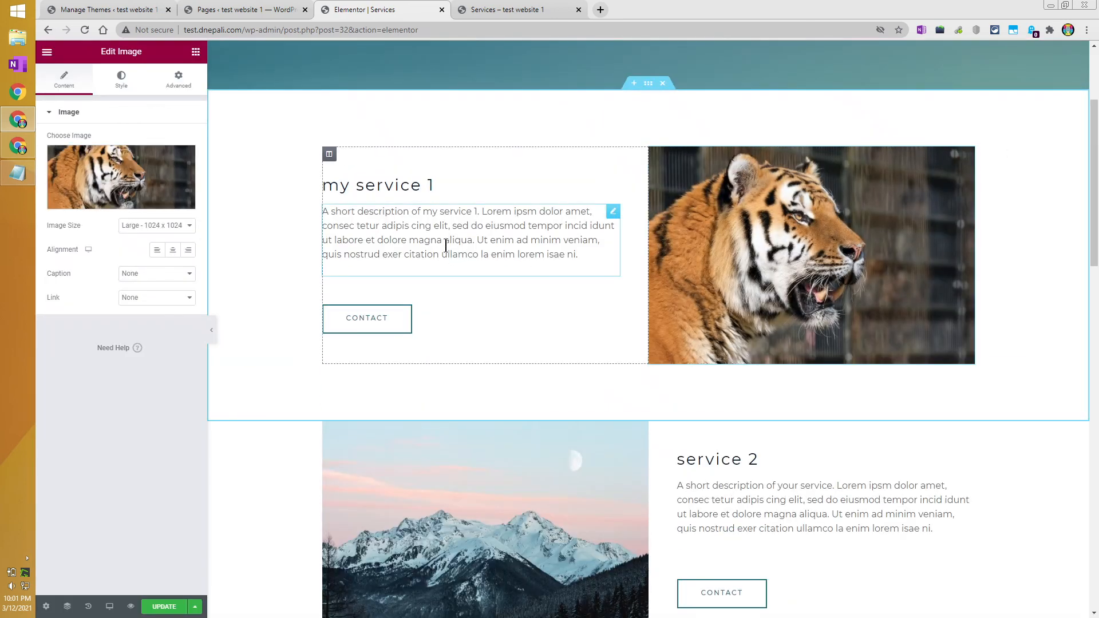
Save the tiger image change to the Services page and reload the live Services page.
{"action": "left_click", "coordinate": [163, 605]}
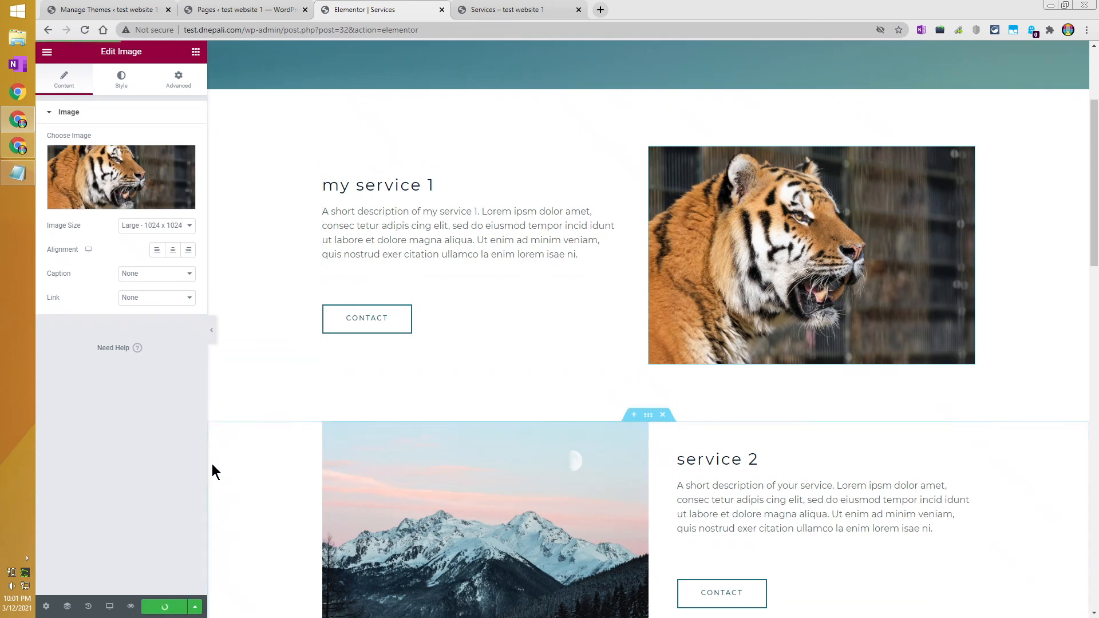
{"action": "left_click", "coordinate": [506, 8]}
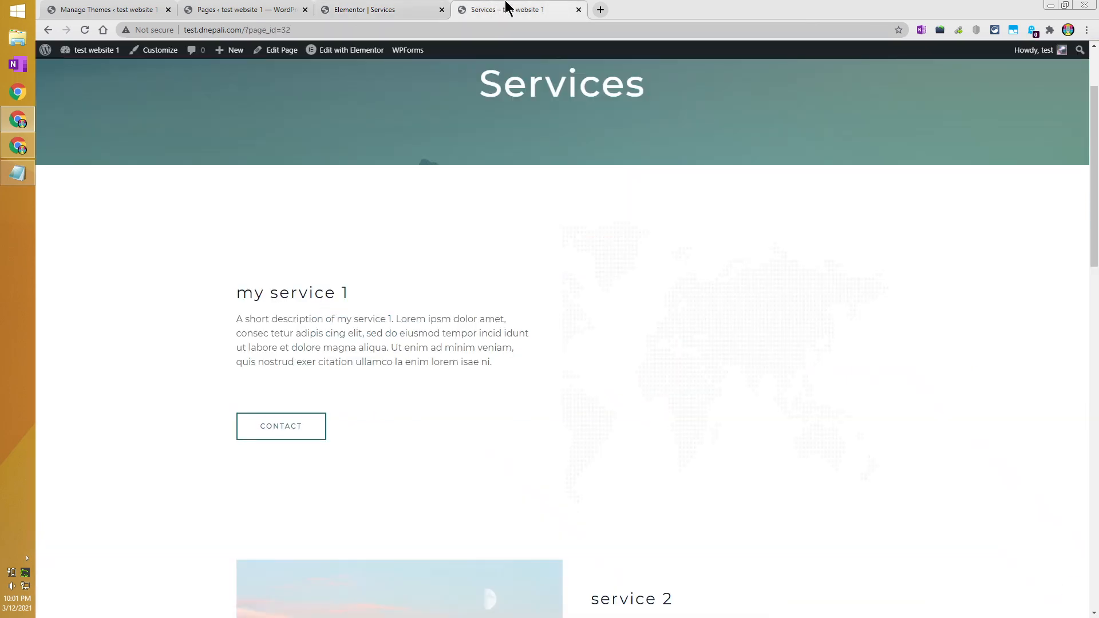
{"action": "key", "text": "F5"}
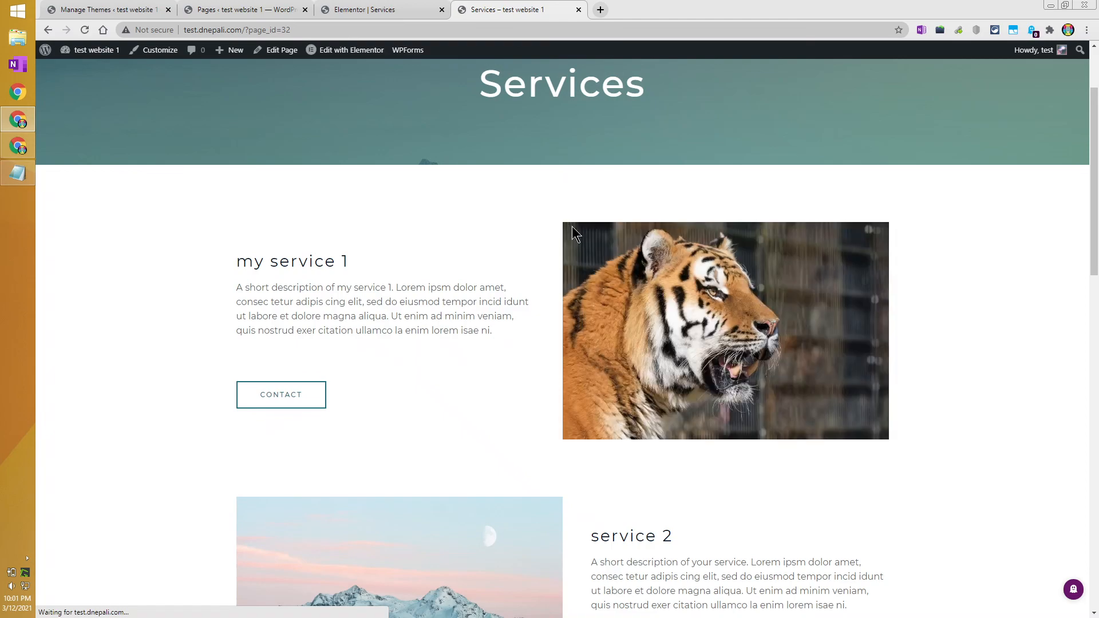
Confirm the tiger image on the live Services page, then return to the admin Pages list.
{"action": "scroll", "coordinate": [570, 229], "scroll_direction": "down", "scroll_amount": 10}
{"action": "scroll", "coordinate": [570, 259], "scroll_direction": "up", "scroll_amount": 7}
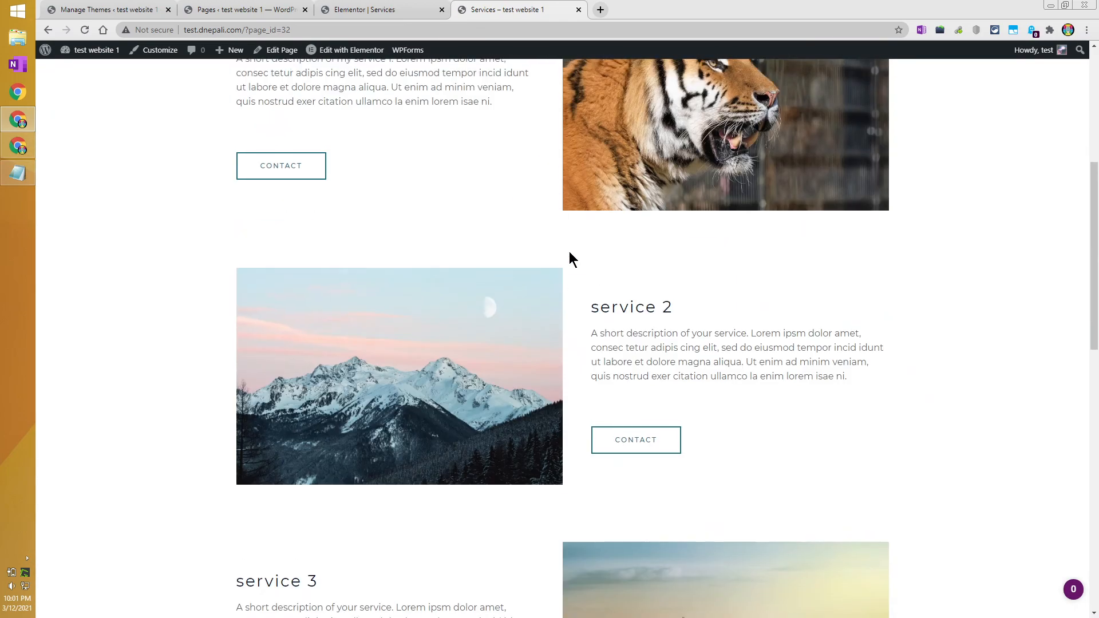
{"action": "scroll", "coordinate": [570, 258], "scroll_direction": "up", "scroll_amount": 5}
{"action": "scroll", "coordinate": [570, 258], "scroll_direction": "down", "scroll_amount": 14}
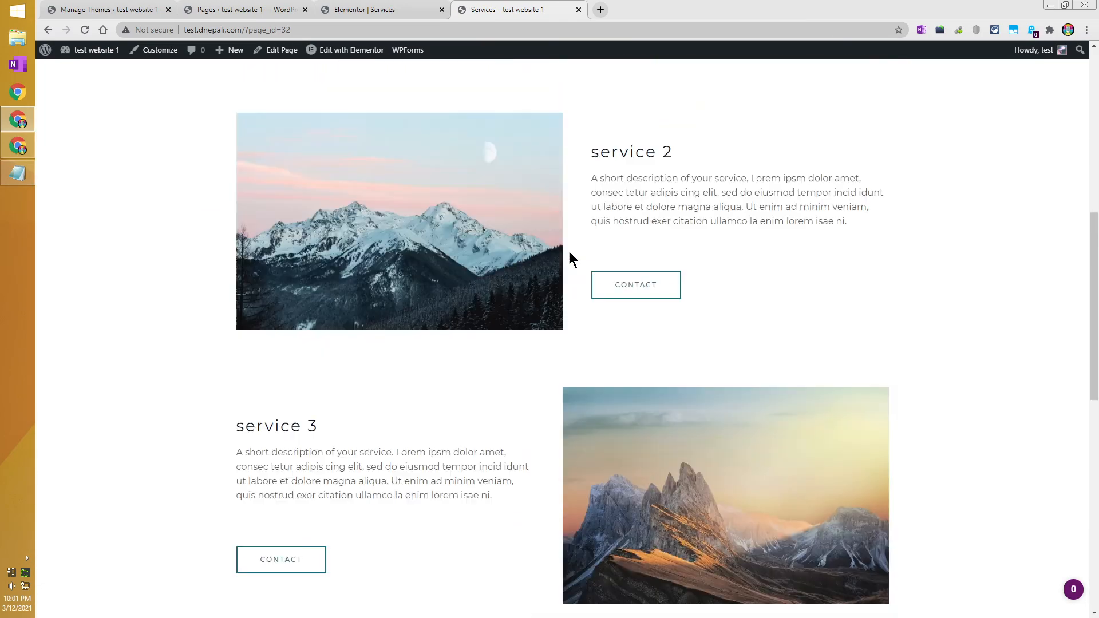
{"action": "scroll", "coordinate": [570, 258], "scroll_direction": "down", "scroll_amount": 4}
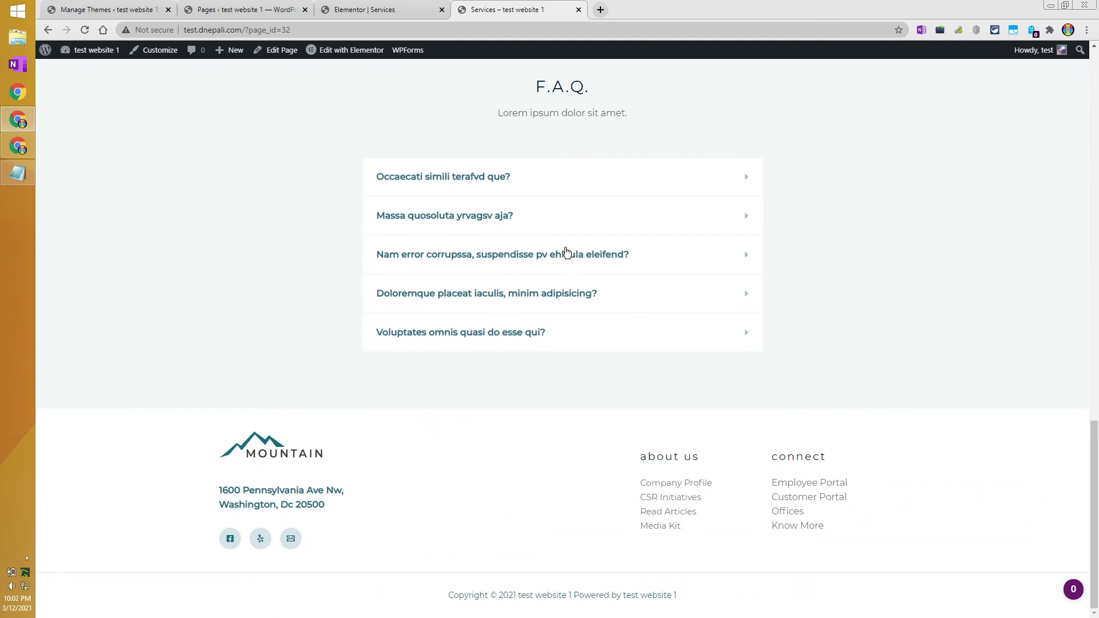
{"action": "left_click", "coordinate": [372, 7]}
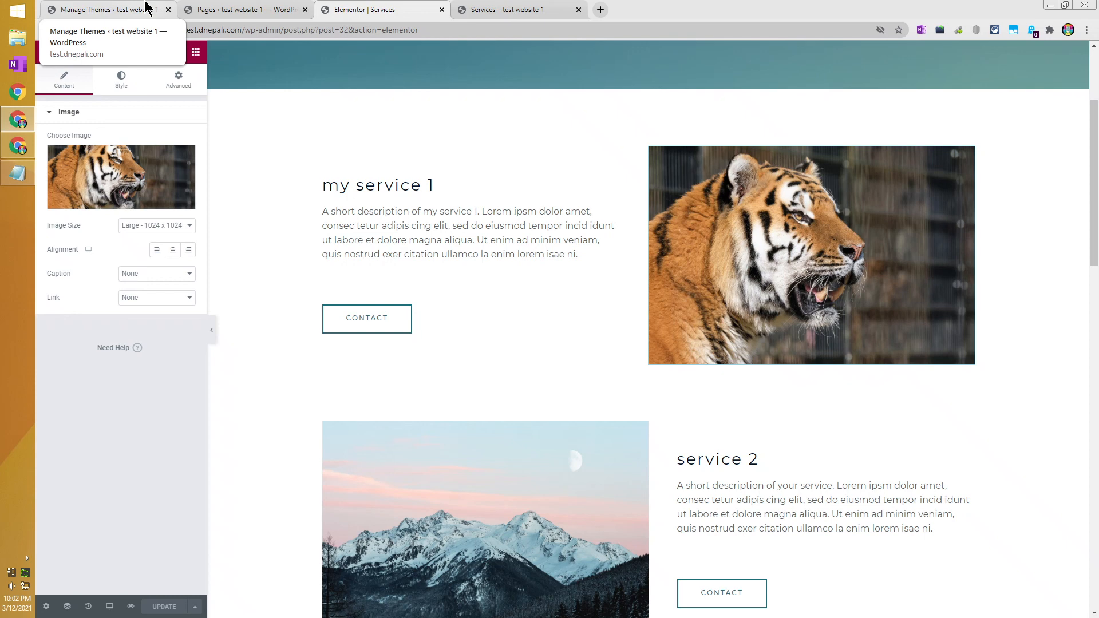
{"action": "left_click", "coordinate": [258, 9]}
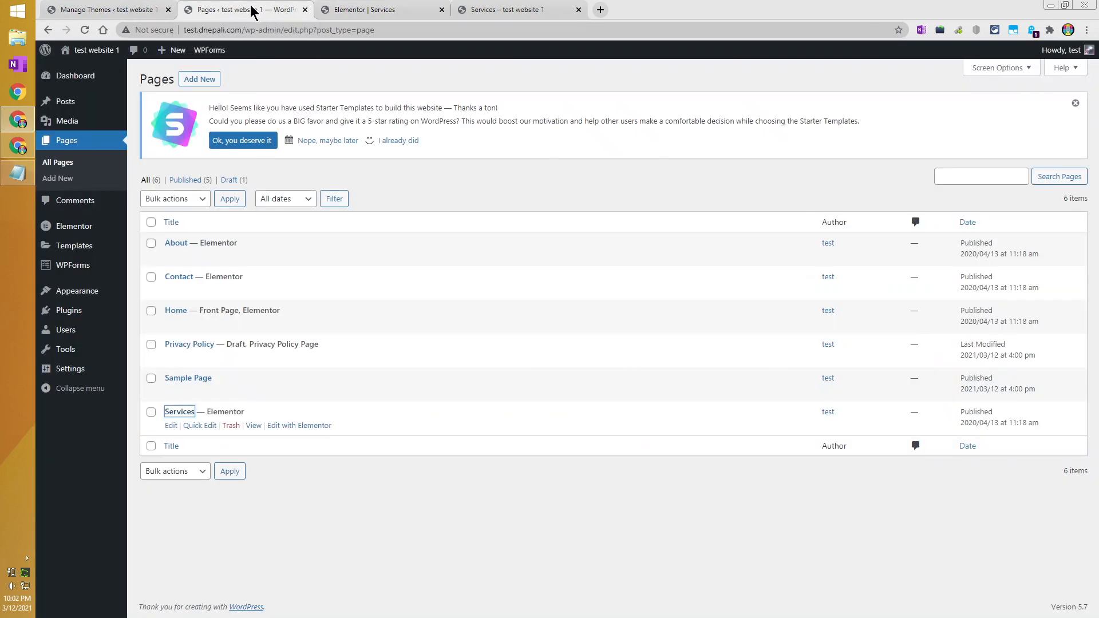